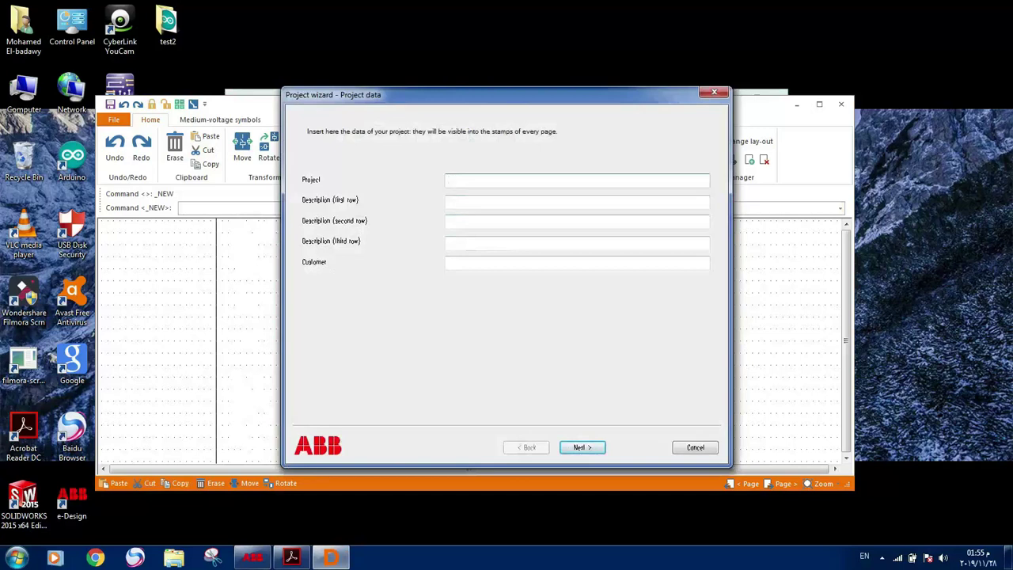
Fill in the project name and the customer's name, then choose to start with the single line diagram.
{"action": "type", "text": "sandy"}
{"action": "left_click", "coordinate": [448, 262]}
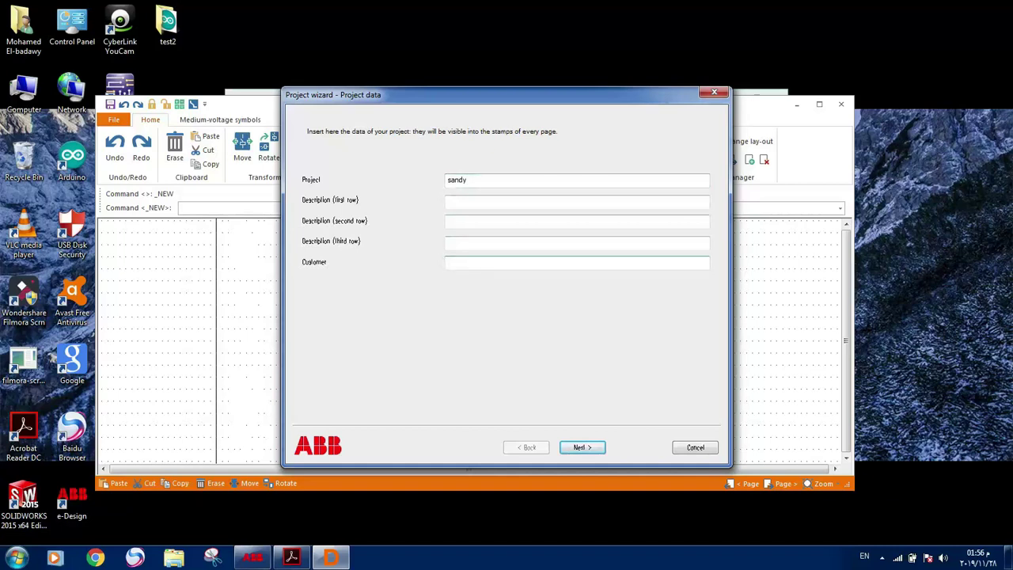
{"action": "type", "text": "sandy"}
{"action": "key", "text": "Return"}
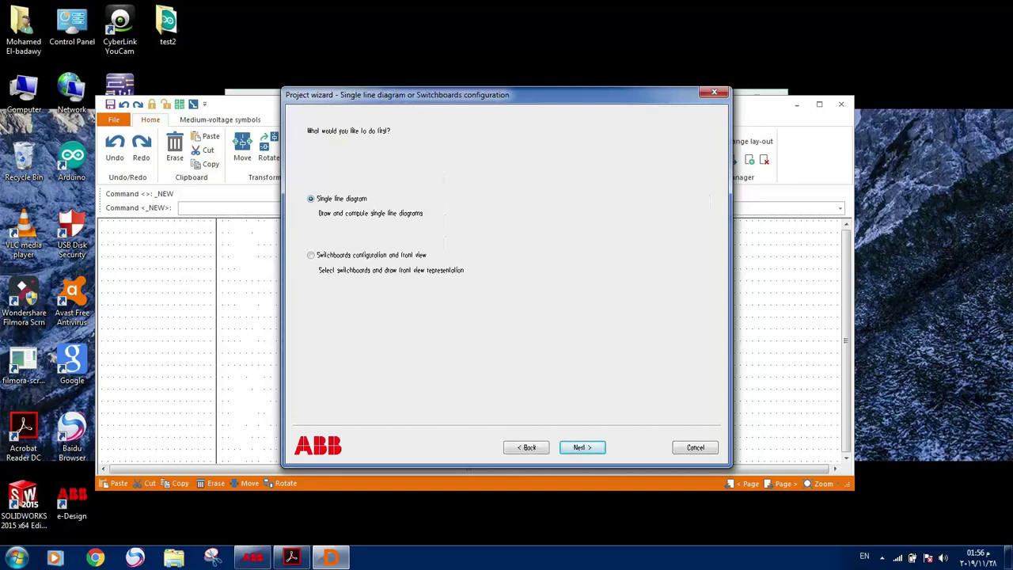
{"action": "key", "text": "Return"}
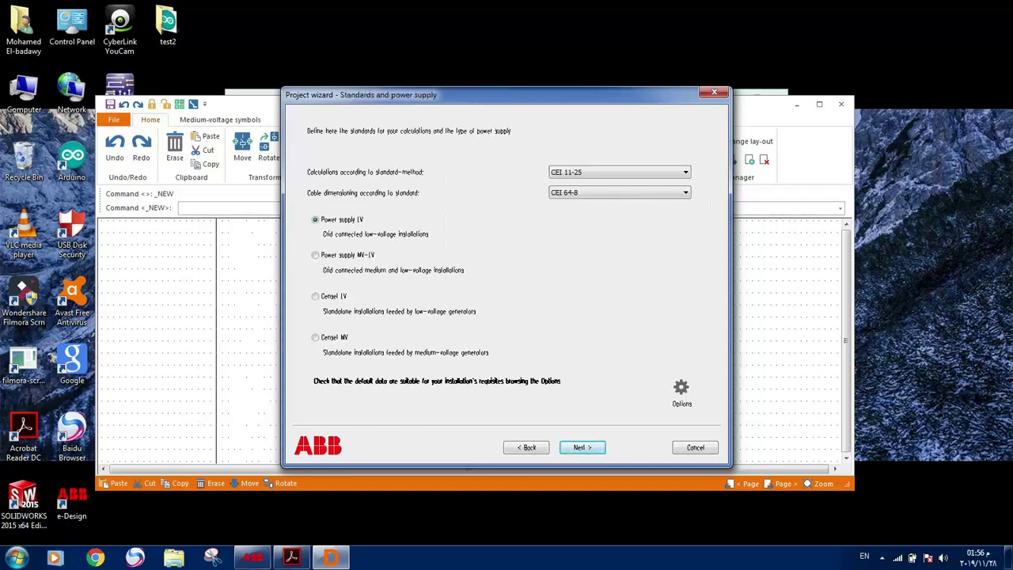
Set the calculation standard method to IEC 60909-1.
{"action": "key", "text": "alt+Down"}
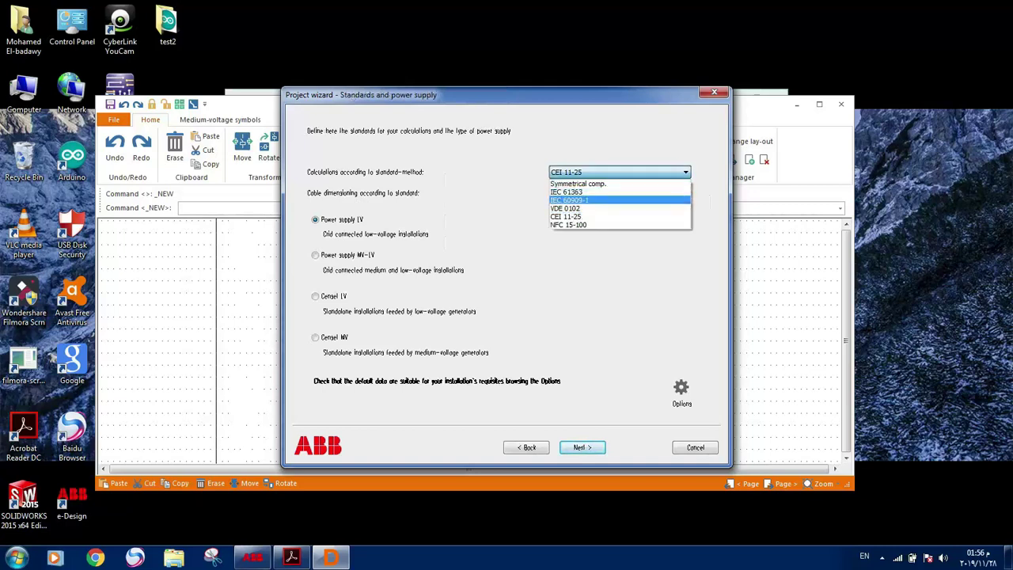
{"action": "key", "text": "Down"}
{"action": "key", "text": "Down"}
{"action": "key", "text": "Down"}
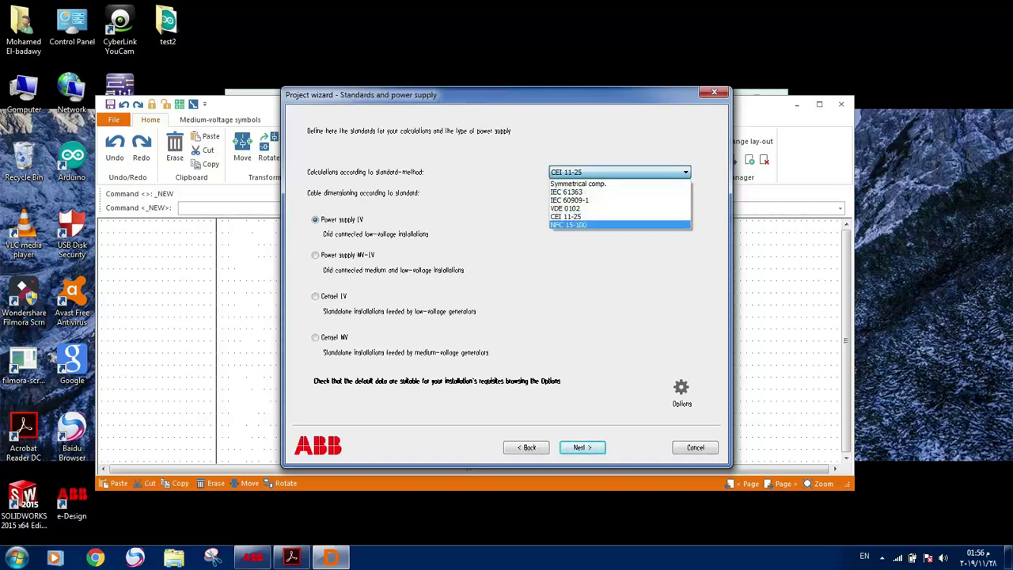
{"action": "key", "text": "Up"}
{"action": "key", "text": "Up"}
{"action": "key", "text": "Up"}
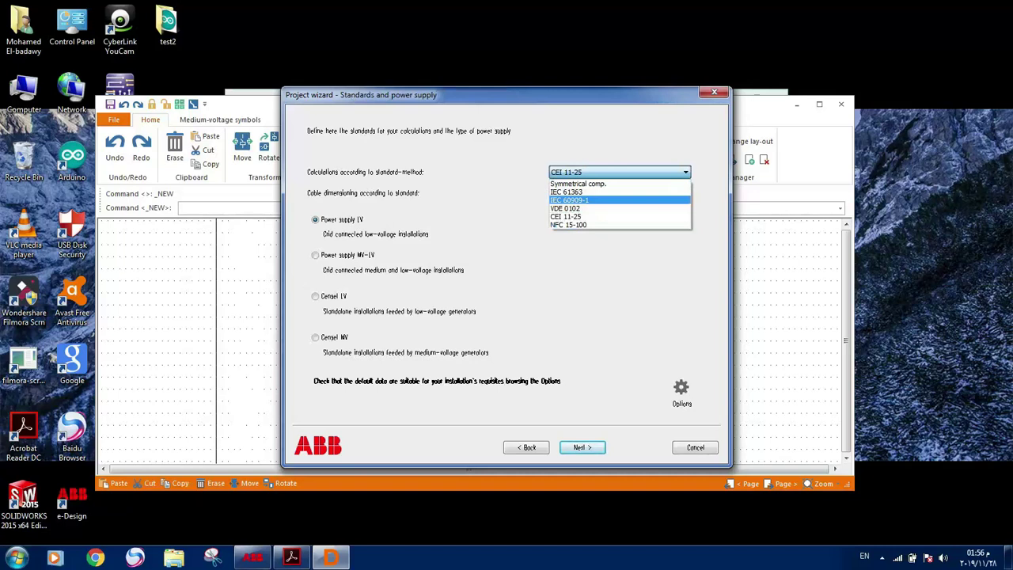
{"action": "key", "text": "Return"}
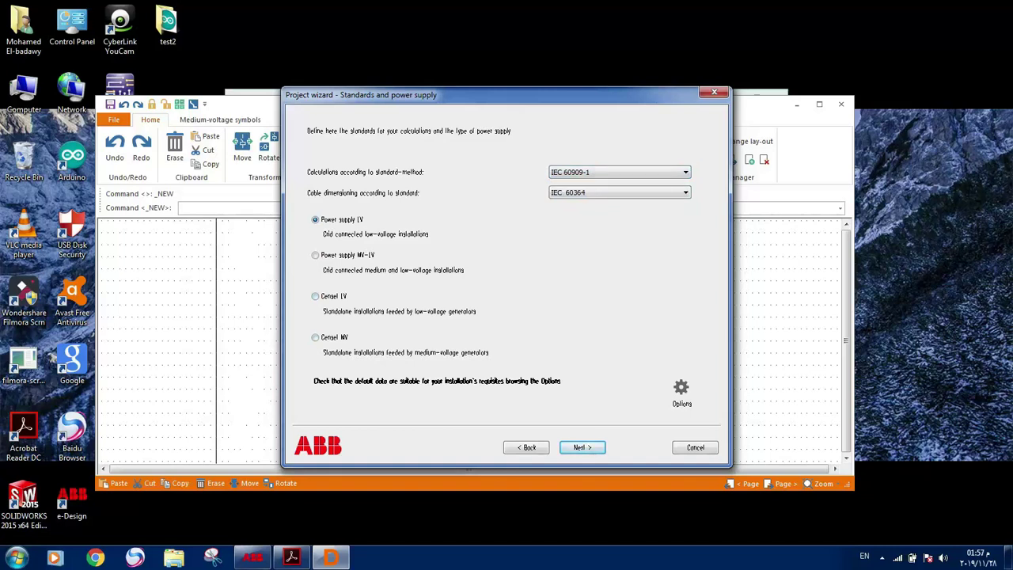
Switch to Acrobat Reader and examine the hand-drawn single line diagram on page 2 of lec 8.pdf.
{"action": "left_click", "coordinate": [291, 557]}
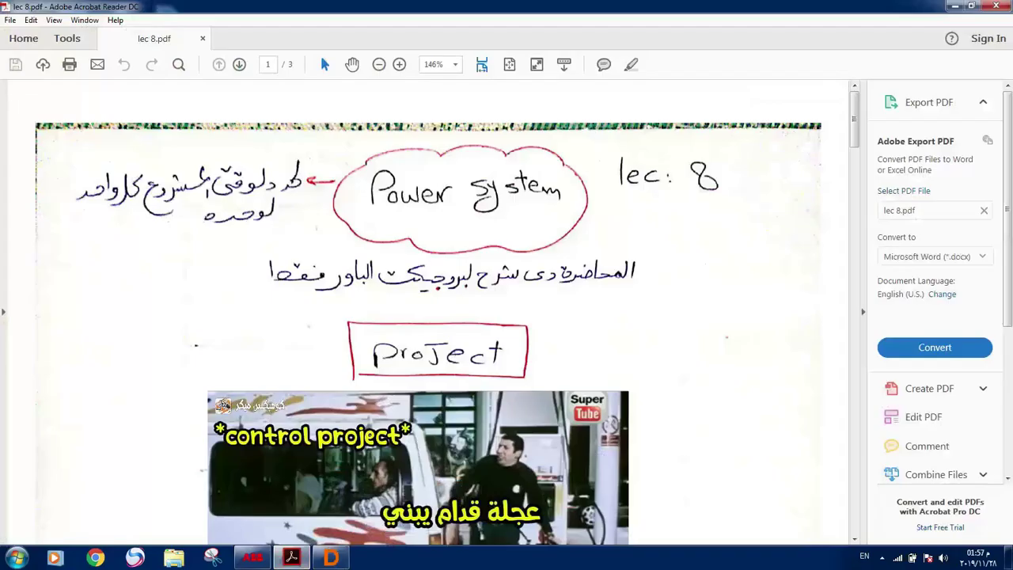
{"action": "scroll", "coordinate": [427, 316], "scroll_direction": "down", "scroll_amount": 10}
{"action": "scroll", "coordinate": [427, 316], "scroll_direction": "down", "scroll_amount": 15}
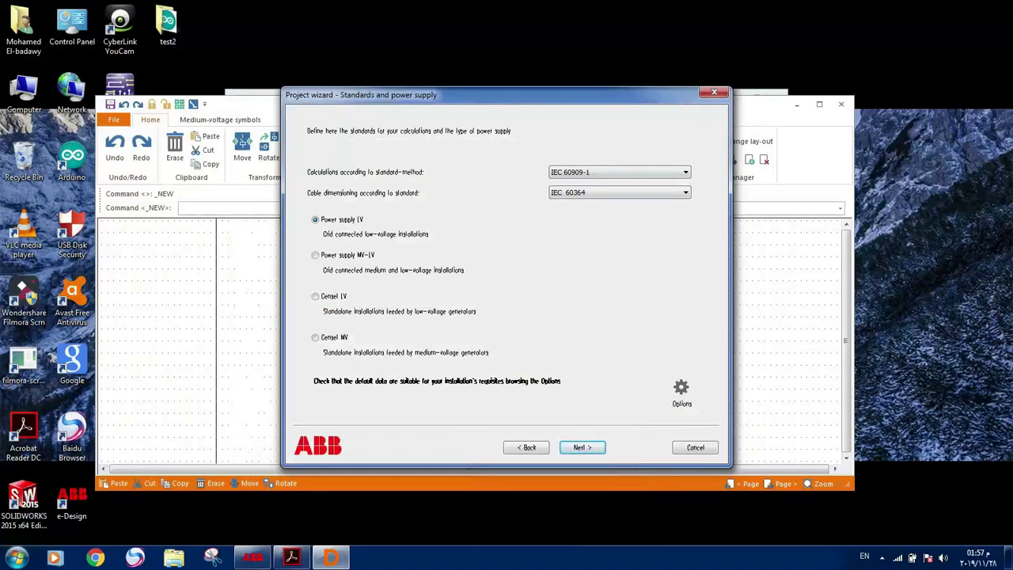
{"action": "left_click", "coordinate": [291, 558]}
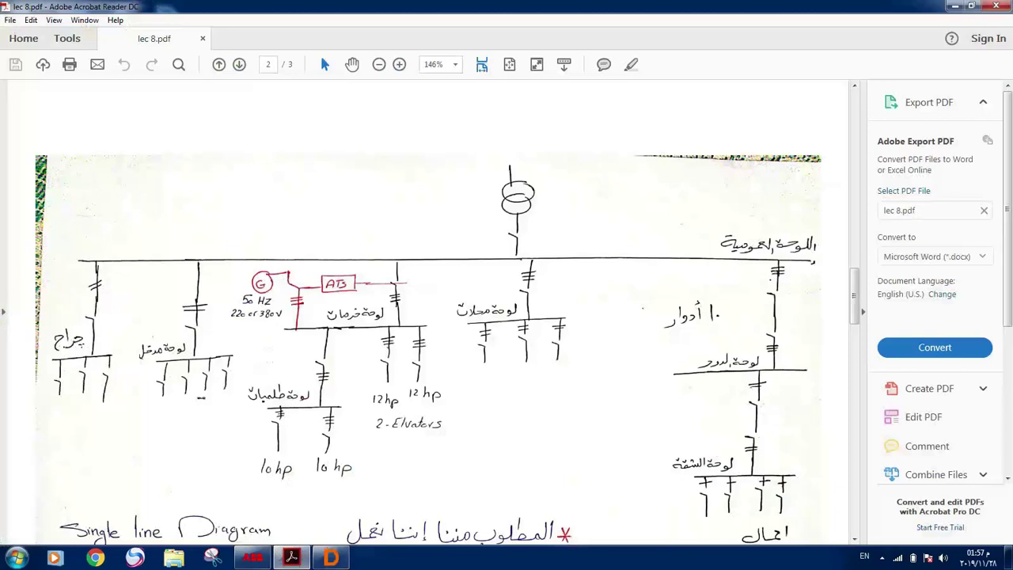
{"action": "left_click", "coordinate": [954, 6]}
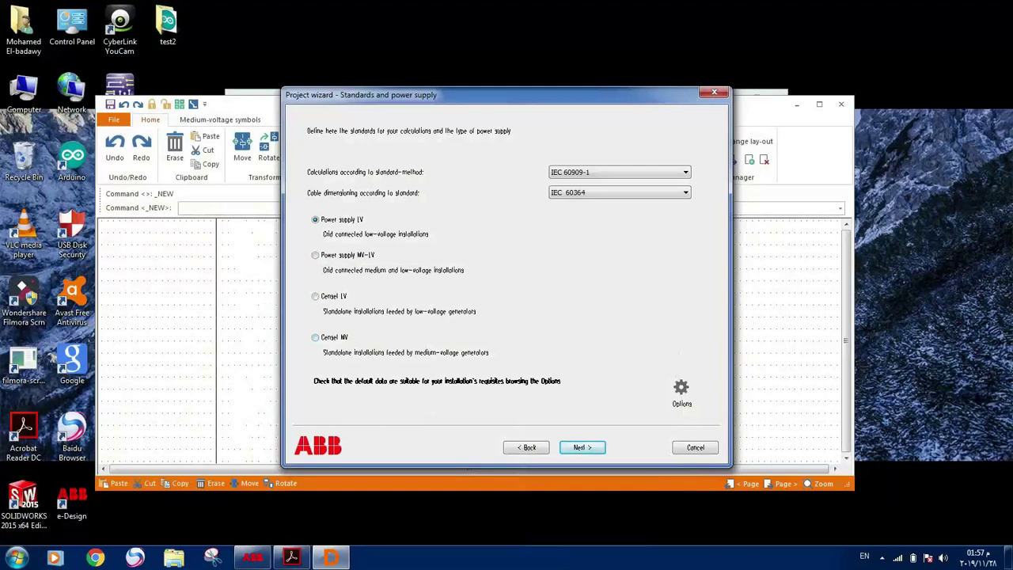
Enable showing calculation options before dimensioning and temperature derating during circuit breaker selection, and set the inside-switchboard temperature to 60 °C.
{"action": "left_click", "coordinate": [681, 392]}
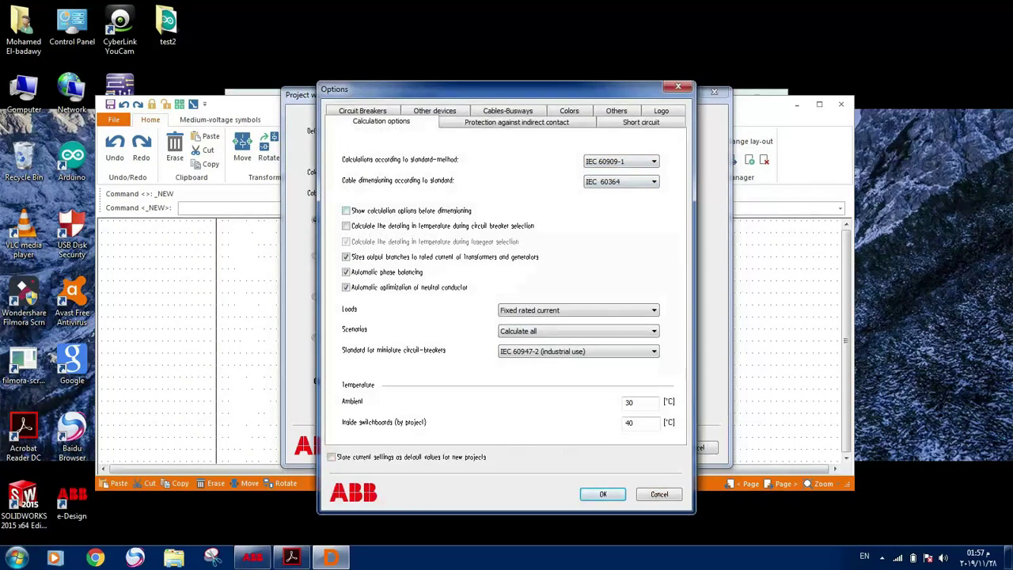
{"action": "left_click", "coordinate": [345, 210]}
{"action": "key", "text": "BackSpace"}
{"action": "key", "text": "BackSpace"}
{"action": "type", "text": "609"}
{"action": "key", "text": "BackSpace"}
Set the circuit breaker choice for LLLN circuits to 3P in the circuit breaker options.
{"action": "key", "text": "ctrl+Tab"}
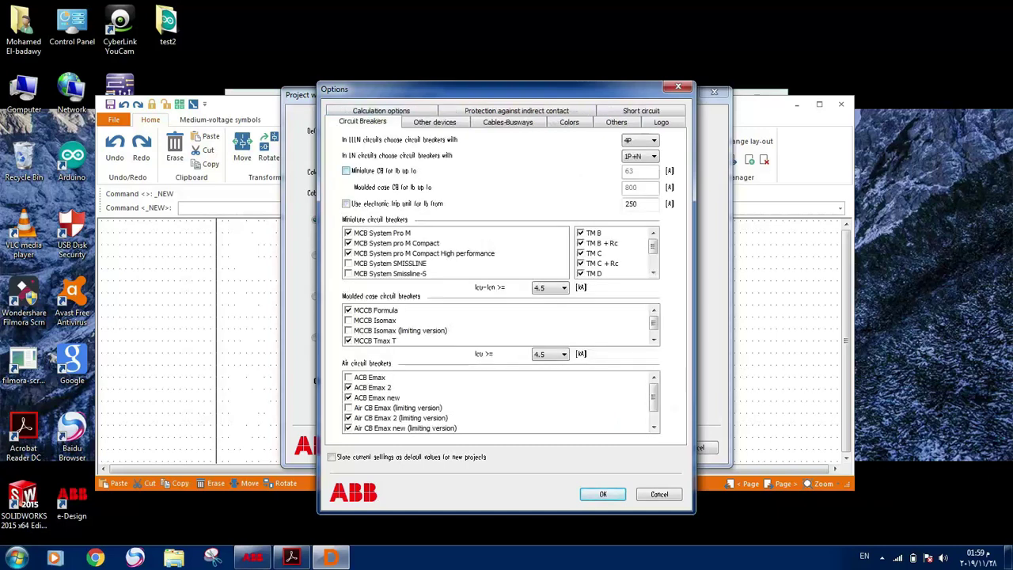
{"action": "key", "text": "alt+Down"}
{"action": "key", "text": "Up"}
{"action": "key", "text": "Up"}
{"action": "key", "text": "Down"}
{"action": "key", "text": "Down"}
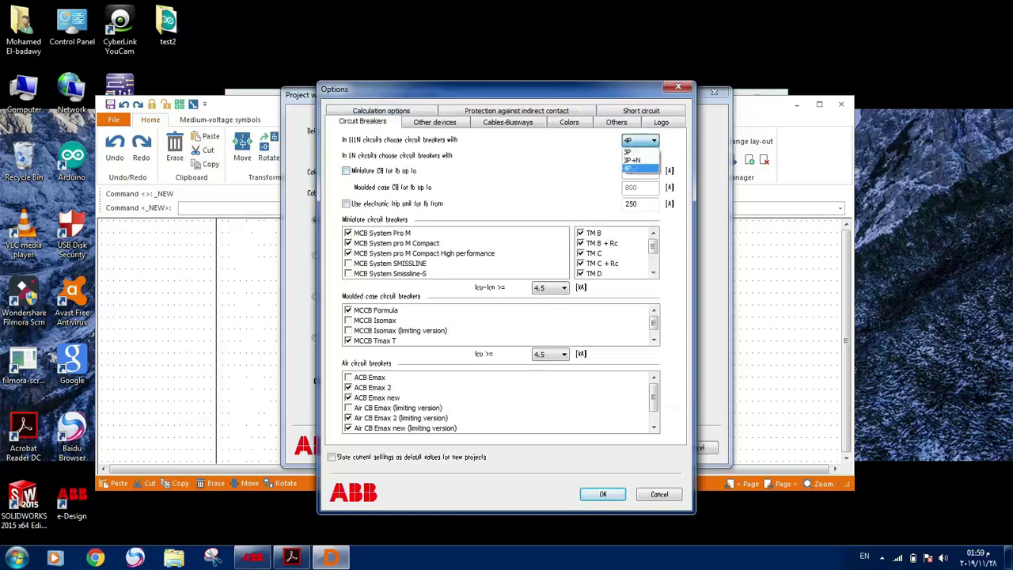
{"action": "key", "text": "Up"}
{"action": "key", "text": "Up"}
{"action": "key", "text": "Down"}
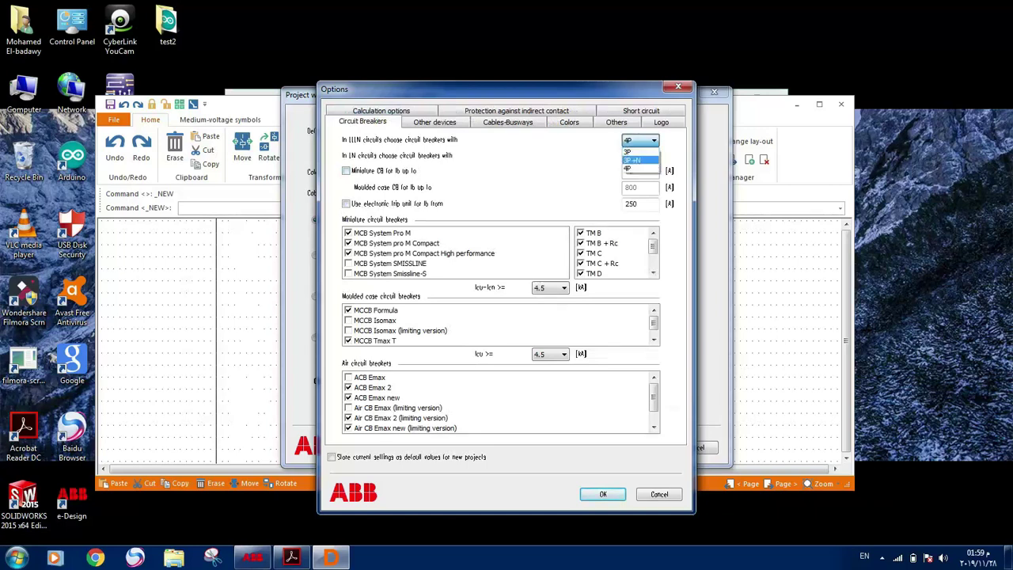
{"action": "key", "text": "Down"}
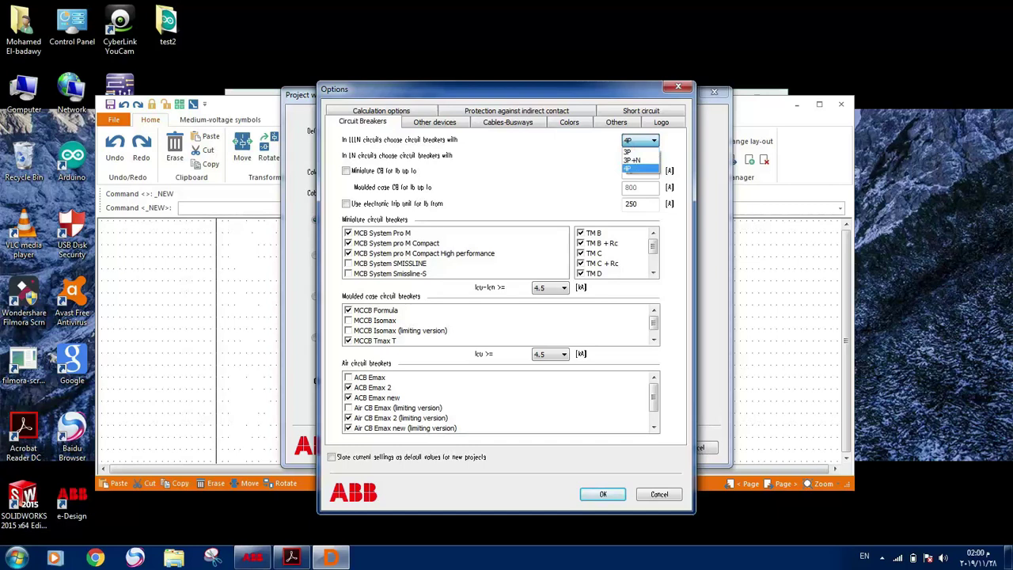
{"action": "key", "text": "Up"}
{"action": "key", "text": "Up"}
{"action": "key", "text": "Return"}
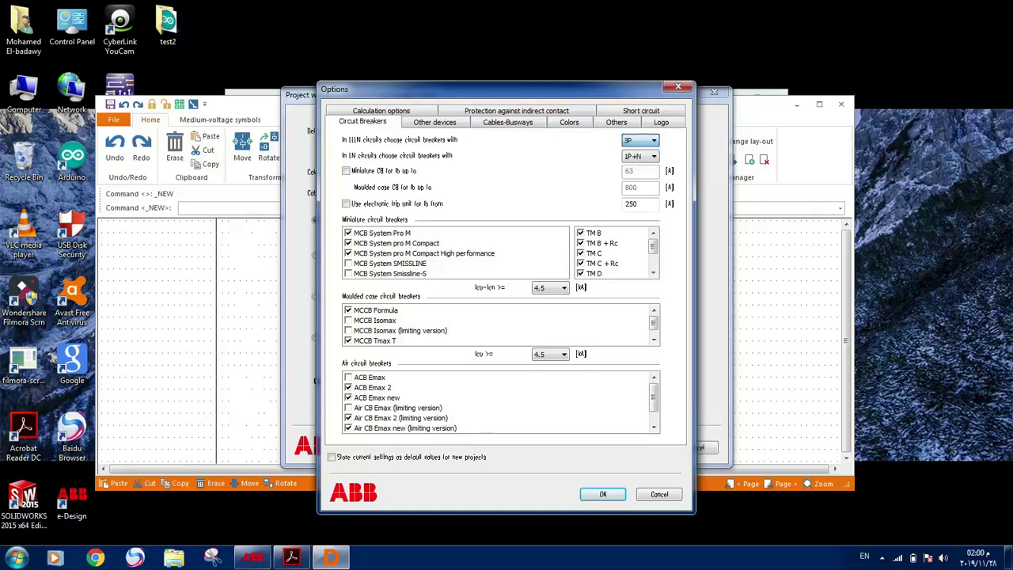
Set the circuit breaker choice for LN circuits to 1P and apply the project options.
{"action": "key", "text": "alt+Down"}
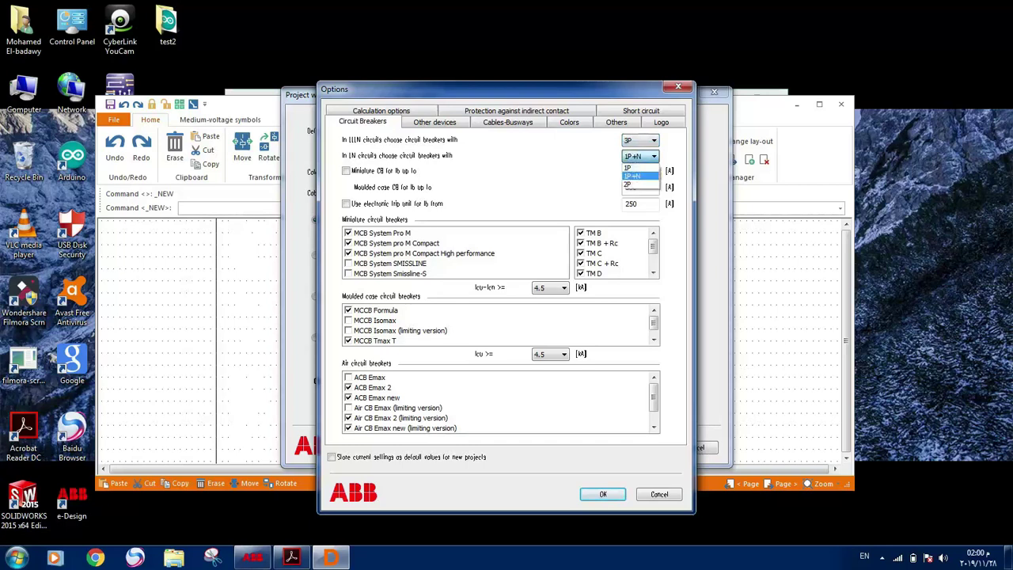
{"action": "key", "text": "Down"}
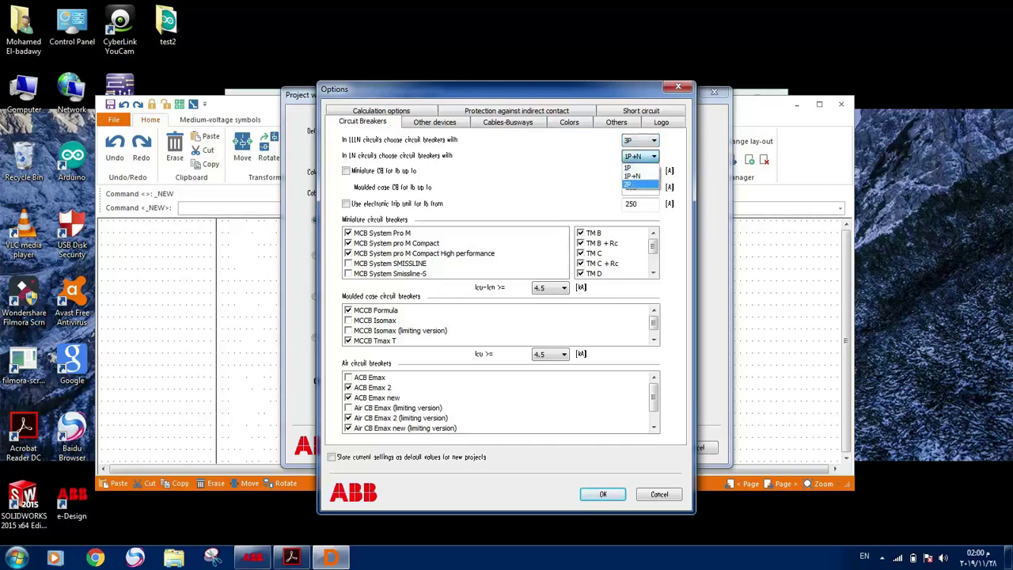
{"action": "key", "text": "Up"}
{"action": "key", "text": "Up"}
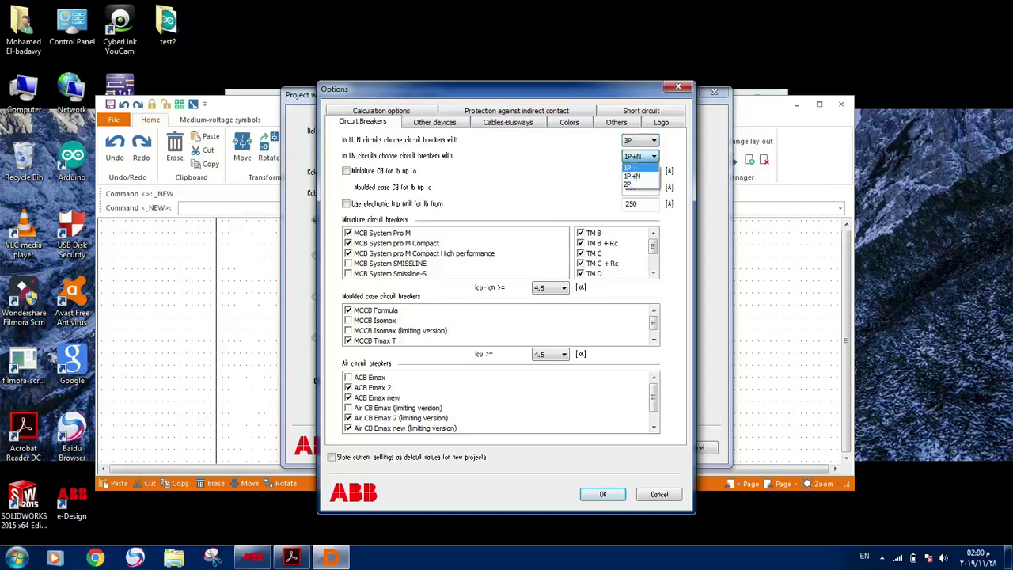
{"action": "key", "text": "Down"}
{"action": "key", "text": "Down"}
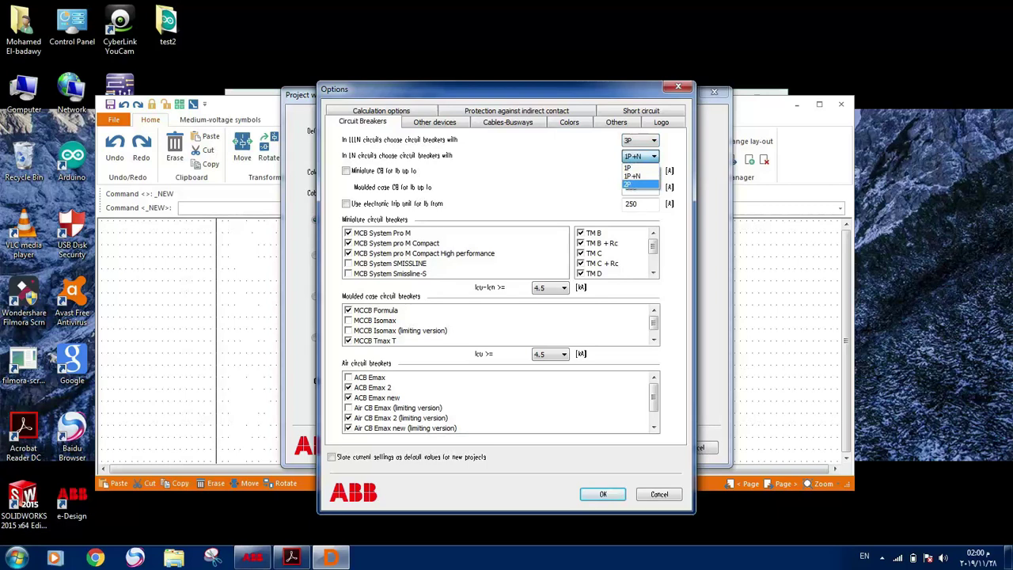
{"action": "key", "text": "Up"}
{"action": "key", "text": "Up"}
{"action": "key", "text": "Escape"}
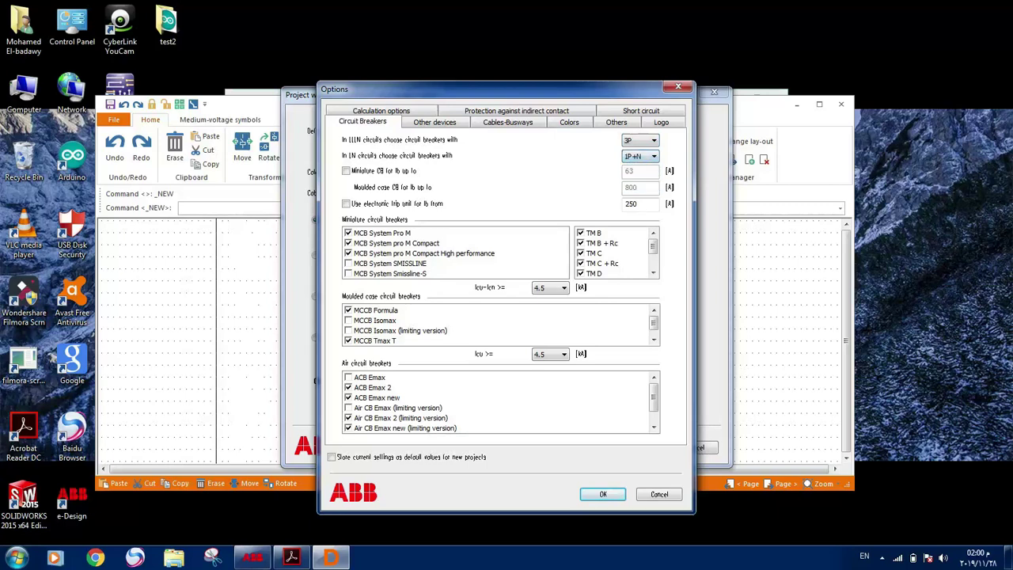
{"action": "key", "text": "alt+Down"}
{"action": "key", "text": "Up"}
{"action": "key", "text": "Return"}
{"action": "key", "text": "Return"}
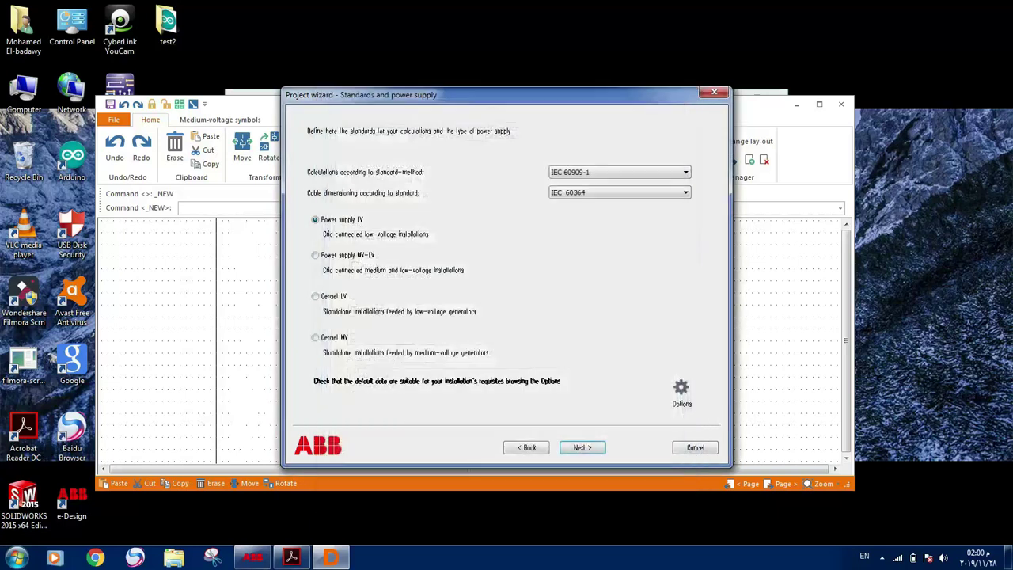
Keep the low-voltage power supply and choose the A1 free drawing of diagrams layout for the project.
{"action": "left_click", "coordinate": [582, 447]}
{"action": "scroll", "coordinate": [504, 276], "scroll_direction": "down", "scroll_amount": 5}
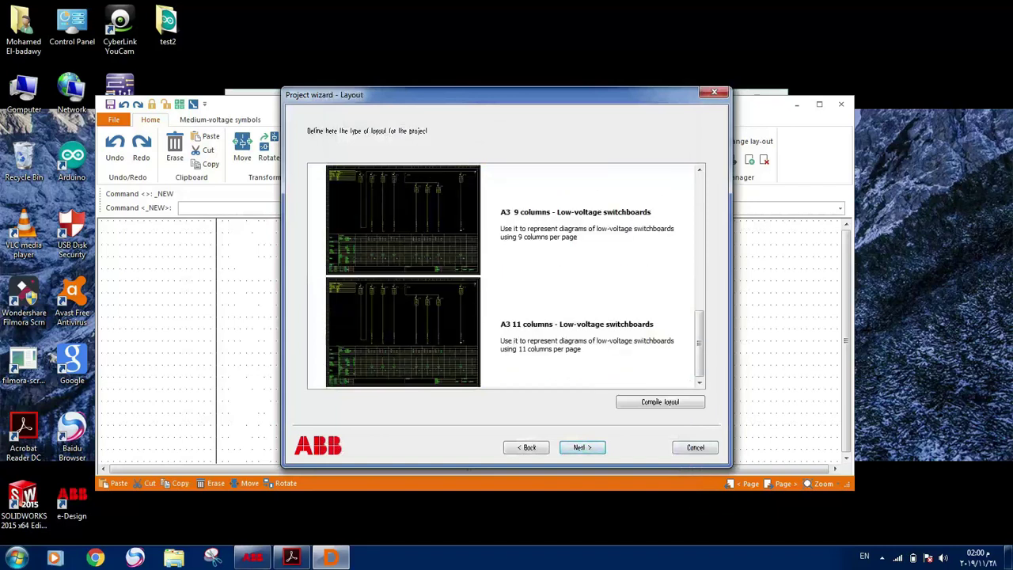
{"action": "scroll", "coordinate": [505, 276], "scroll_direction": "up", "scroll_amount": 5}
{"action": "left_click", "coordinate": [554, 221]}
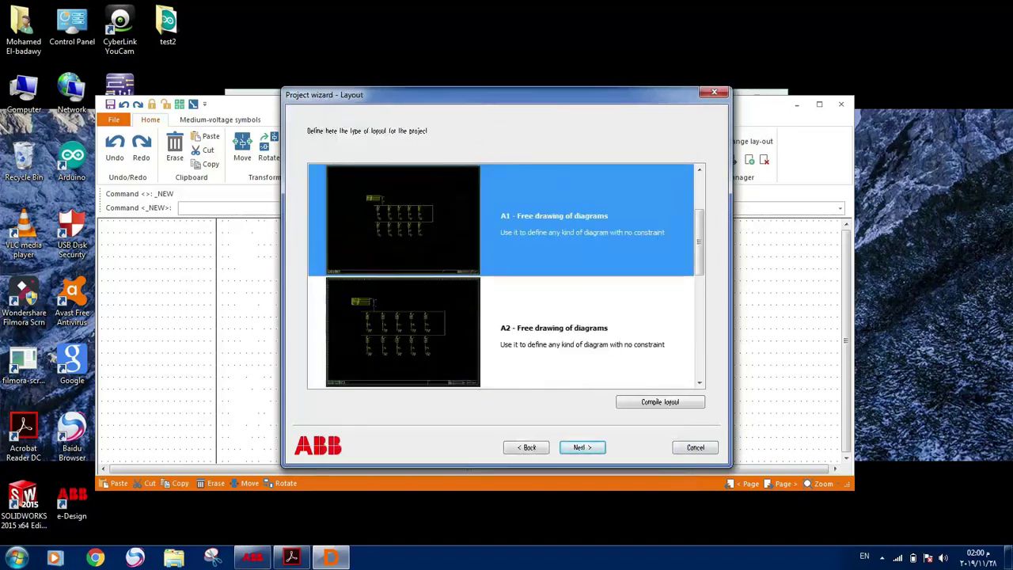
{"action": "scroll", "coordinate": [501, 276], "scroll_direction": "up", "scroll_amount": 1}
{"action": "scroll", "coordinate": [504, 276], "scroll_direction": "down", "scroll_amount": 3}
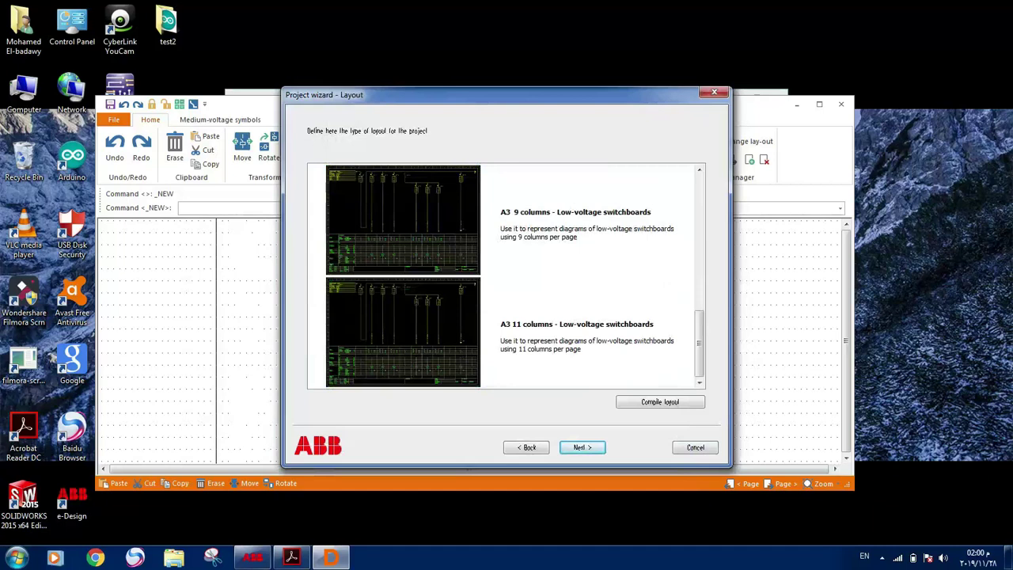
{"action": "scroll", "coordinate": [505, 277], "scroll_direction": "up", "scroll_amount": 1}
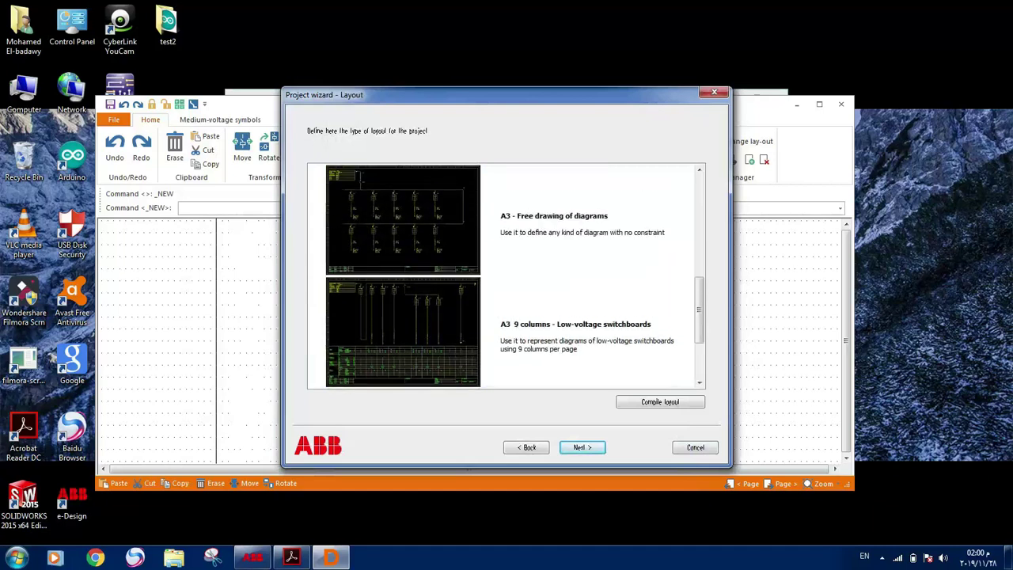
{"action": "scroll", "coordinate": [504, 276], "scroll_direction": "down", "scroll_amount": 1}
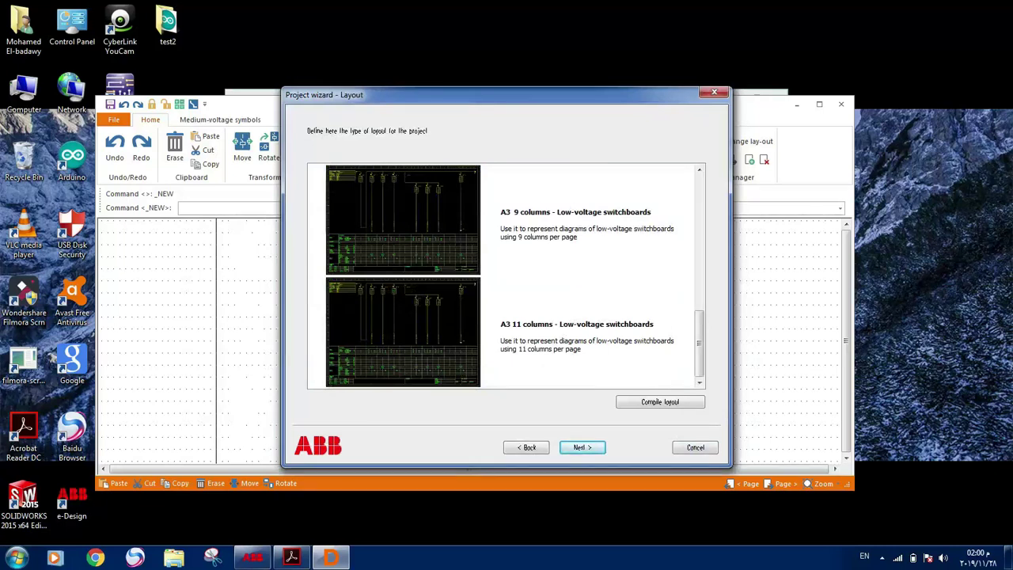
{"action": "scroll", "coordinate": [504, 276], "scroll_direction": "up", "scroll_amount": 4}
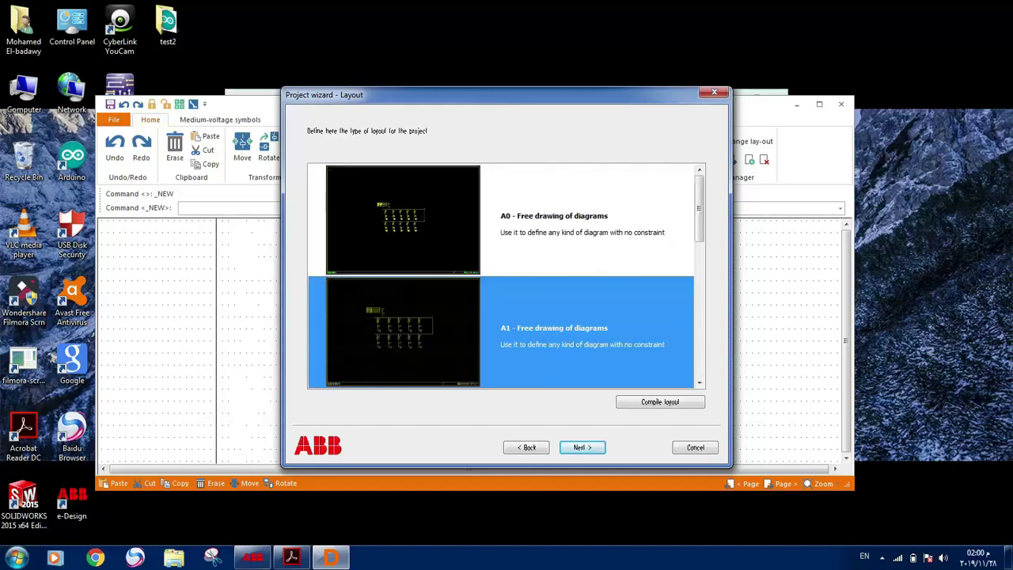
{"action": "scroll", "coordinate": [504, 276], "scroll_direction": "down", "scroll_amount": 2}
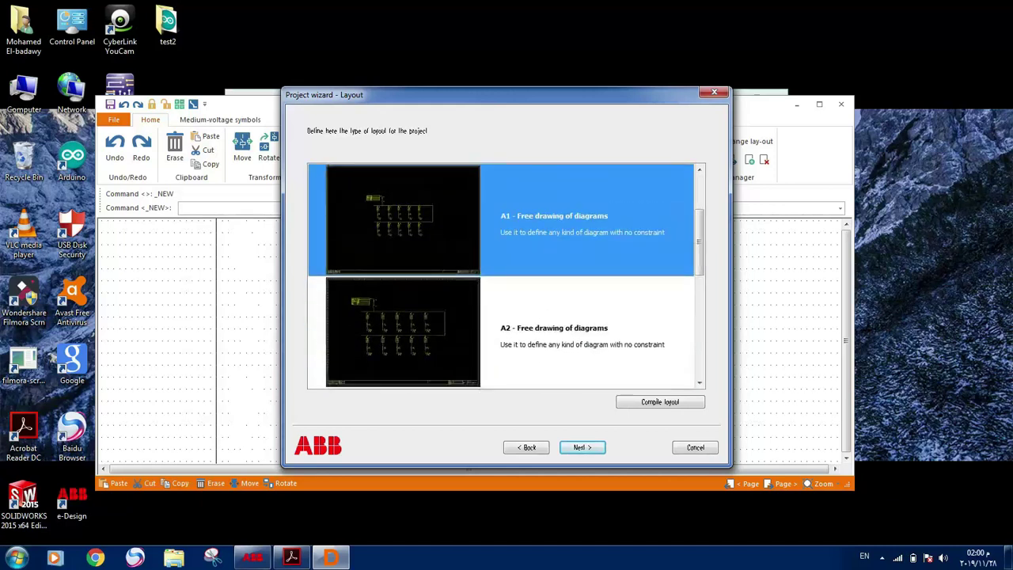
{"action": "scroll", "coordinate": [504, 276], "scroll_direction": "up", "scroll_amount": 1}
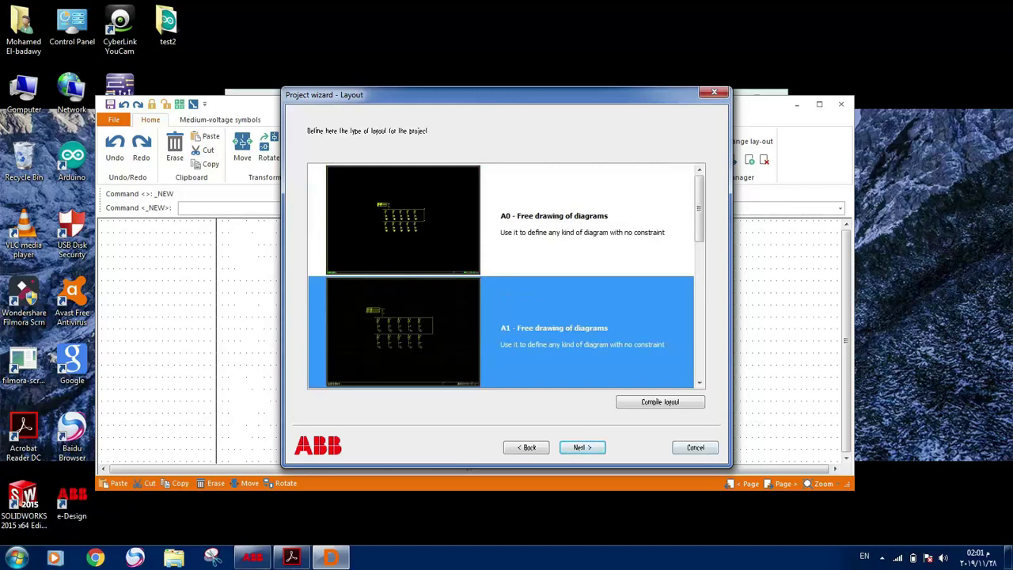
{"action": "key", "text": "Return"}
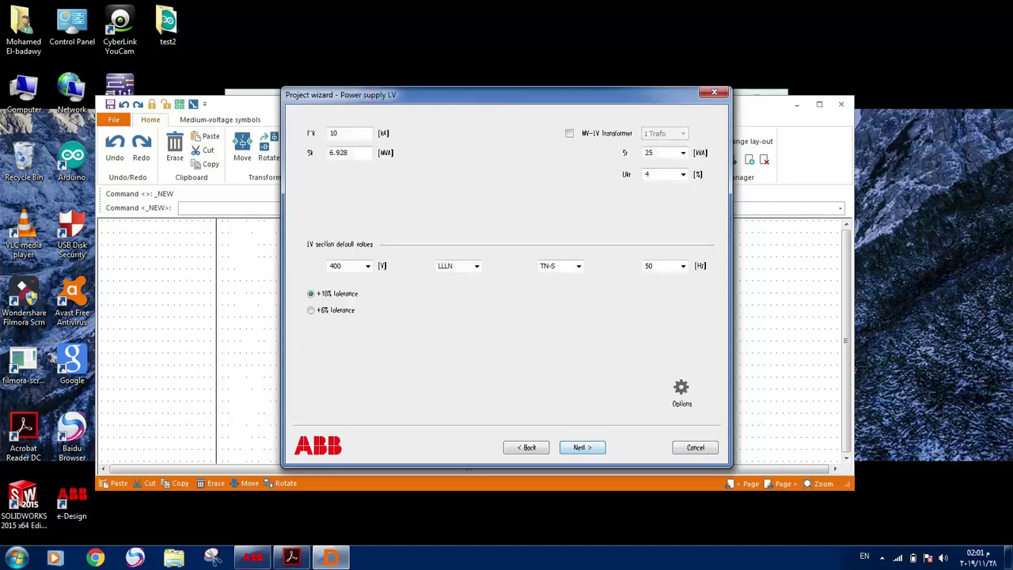
Review the calculation options from the LV power supply page and consult the single line diagram in lec 8.pdf.
{"action": "left_click", "coordinate": [681, 389]}
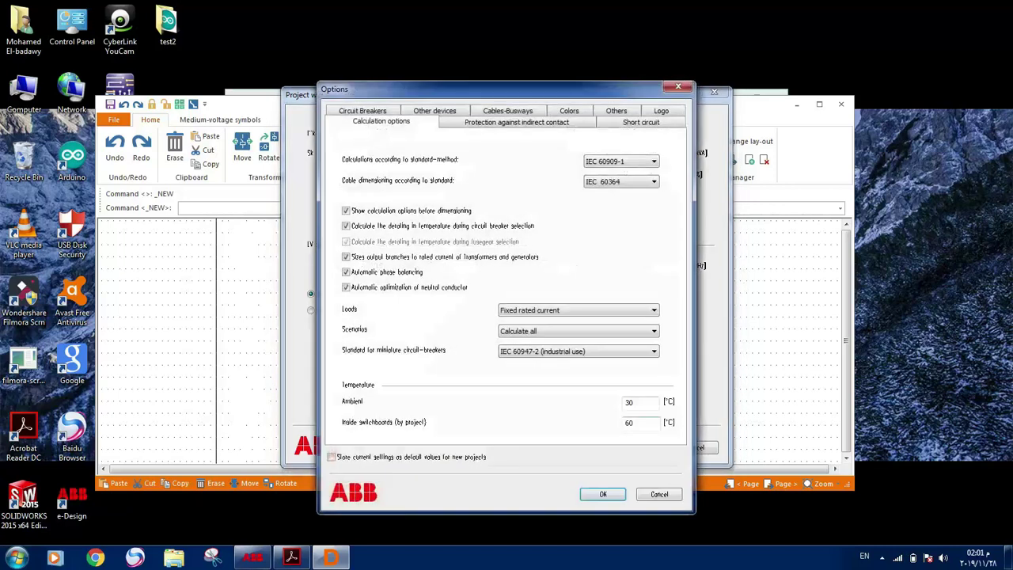
{"action": "key", "text": "Return"}
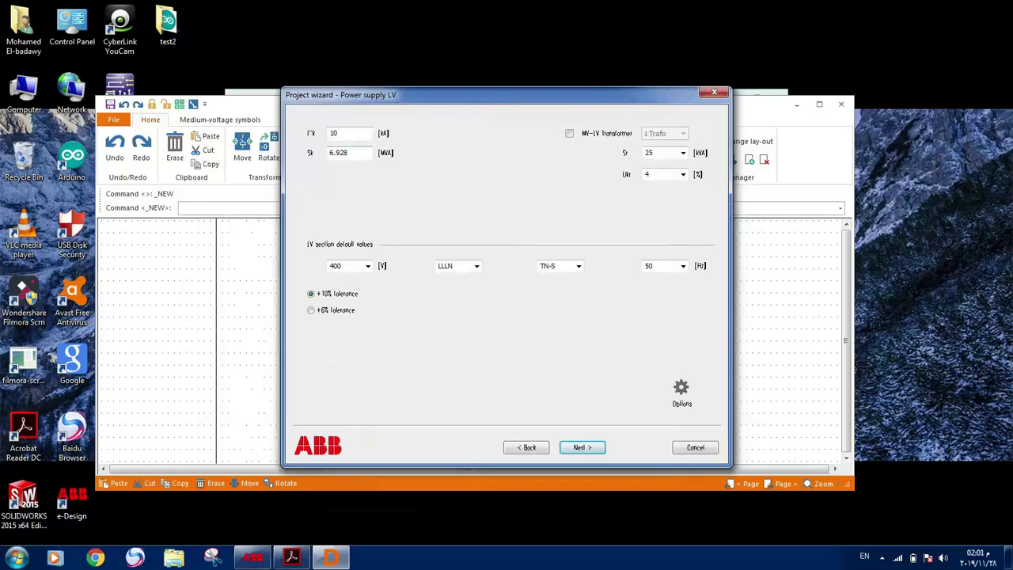
{"action": "left_click", "coordinate": [291, 558]}
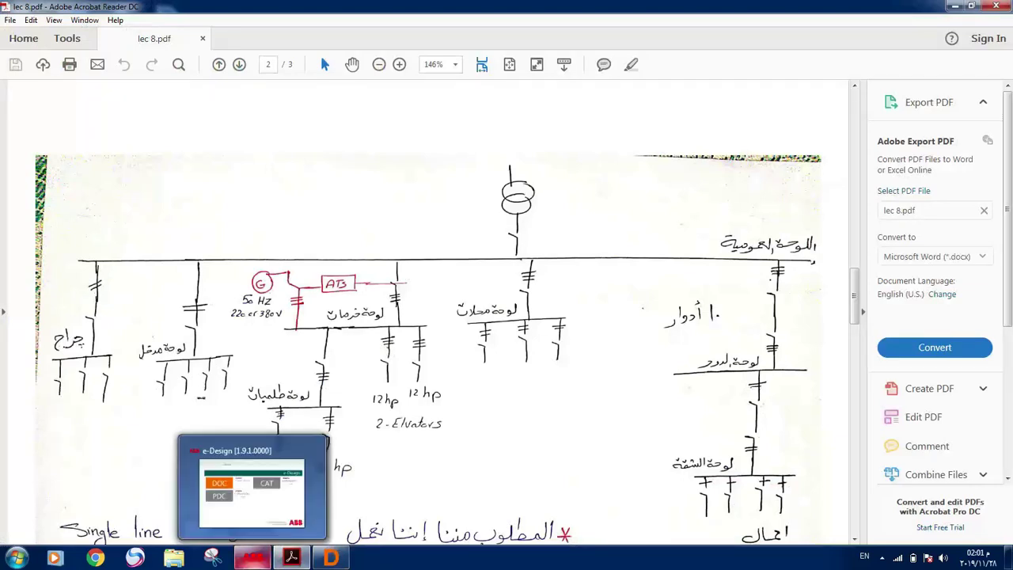
Return to the DOC project wizard and enable an MV-LV transformer with 1 Trafo and a rated power Sr of 1000 kVA.
{"action": "left_click", "coordinate": [253, 557]}
{"action": "left_click", "coordinate": [330, 558]}
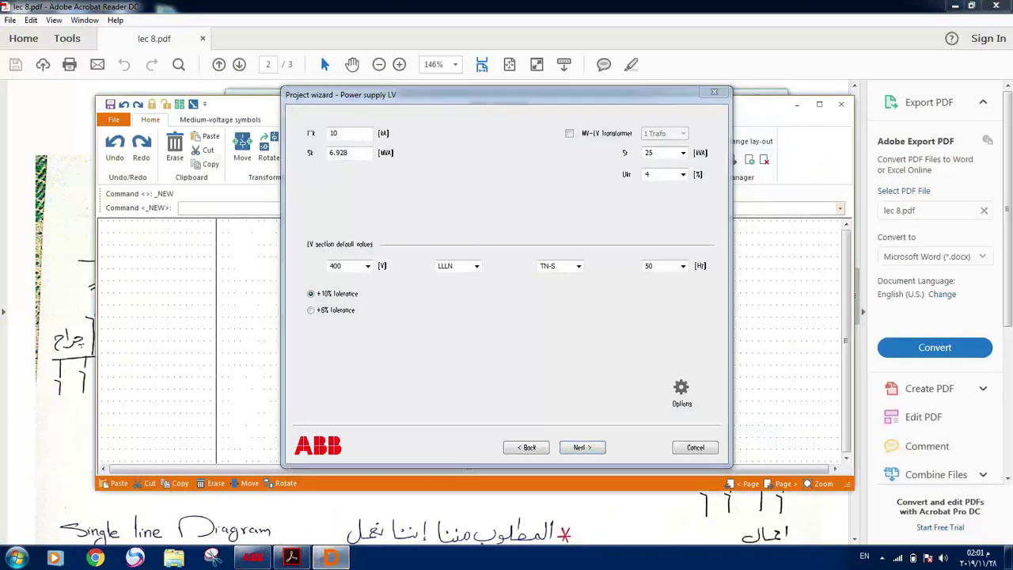
{"action": "left_click", "coordinate": [569, 133]}
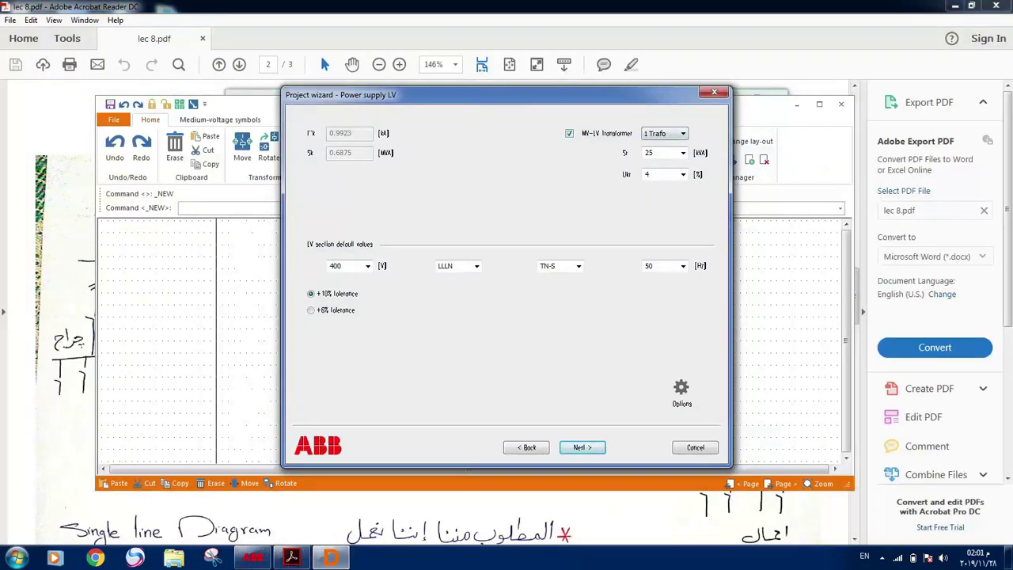
{"action": "left_click", "coordinate": [665, 133]}
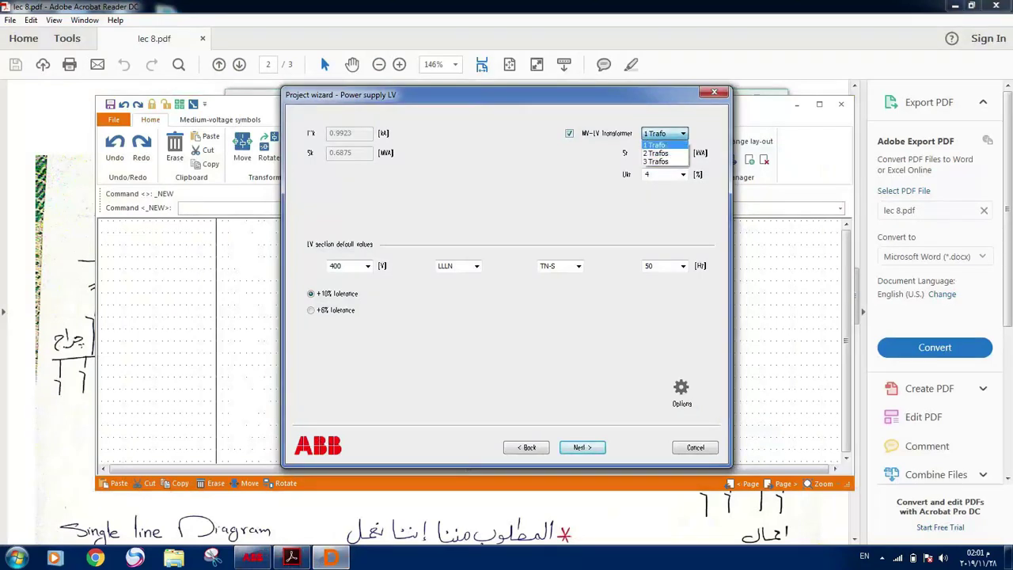
{"action": "key", "text": "Return"}
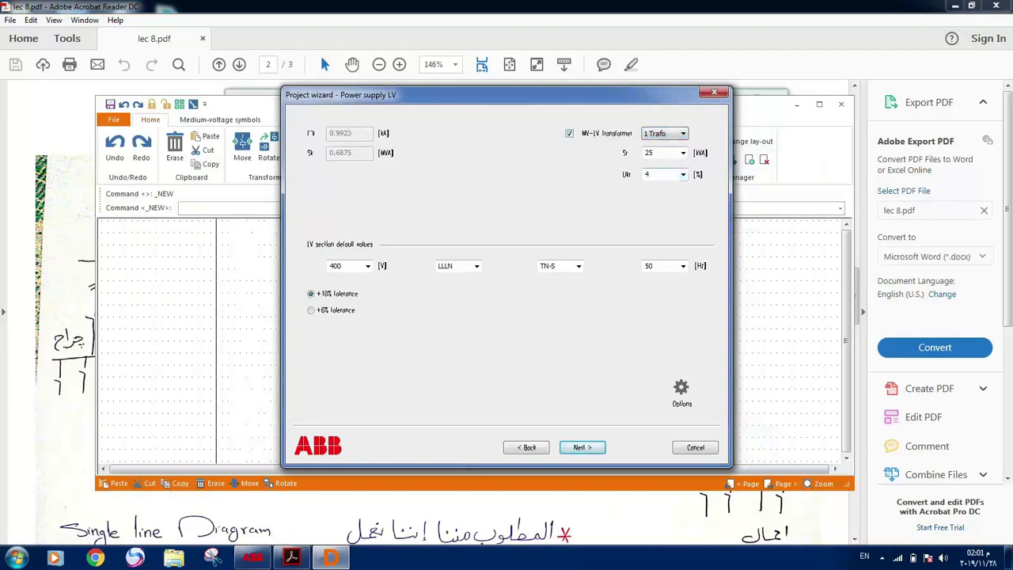
{"action": "left_click", "coordinate": [683, 152]}
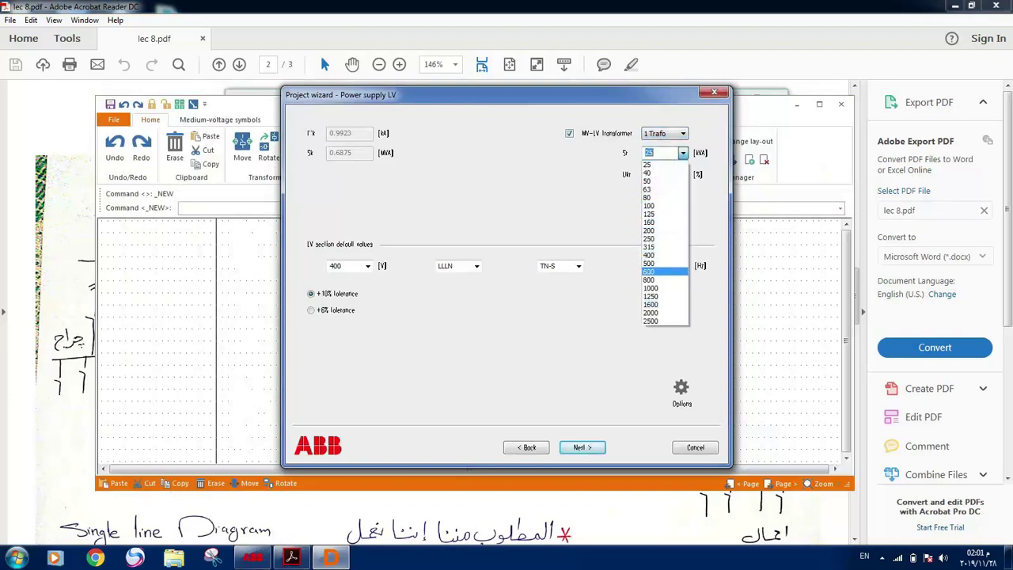
{"action": "key", "text": "Return"}
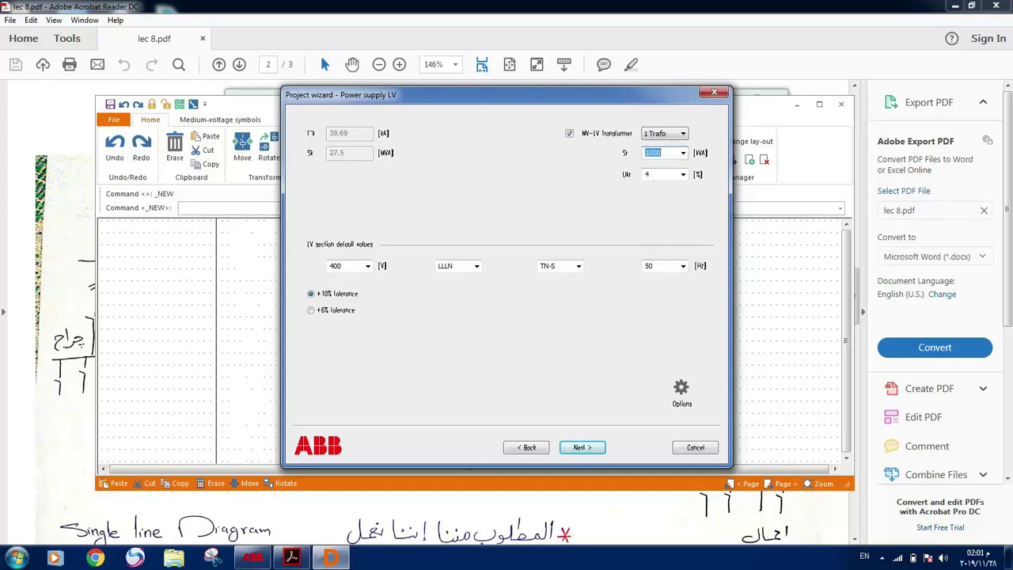
{"action": "left_click", "coordinate": [682, 152]}
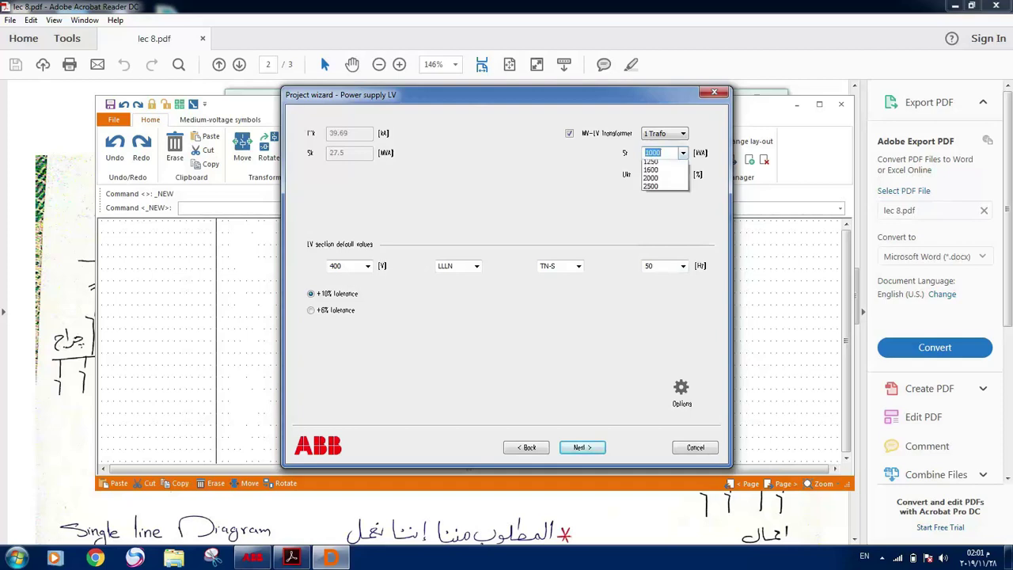
{"action": "key", "text": "Down"}
{"action": "key", "text": "Return"}
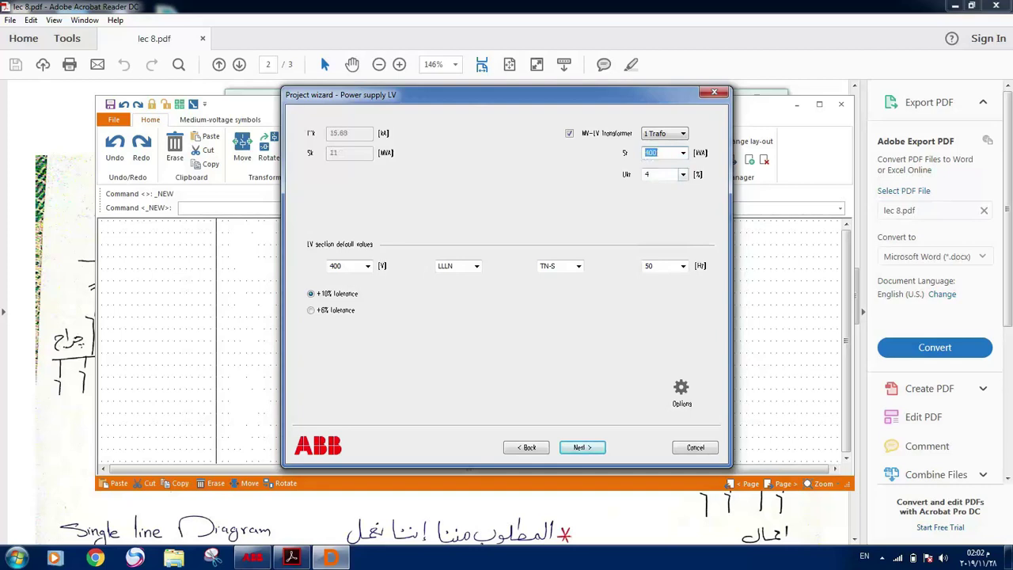
{"action": "key", "text": "alt+Down"}
{"action": "key", "text": "Down"}
{"action": "key", "text": "Down"}
{"action": "key", "text": "Down"}
{"action": "key", "text": "Down"}
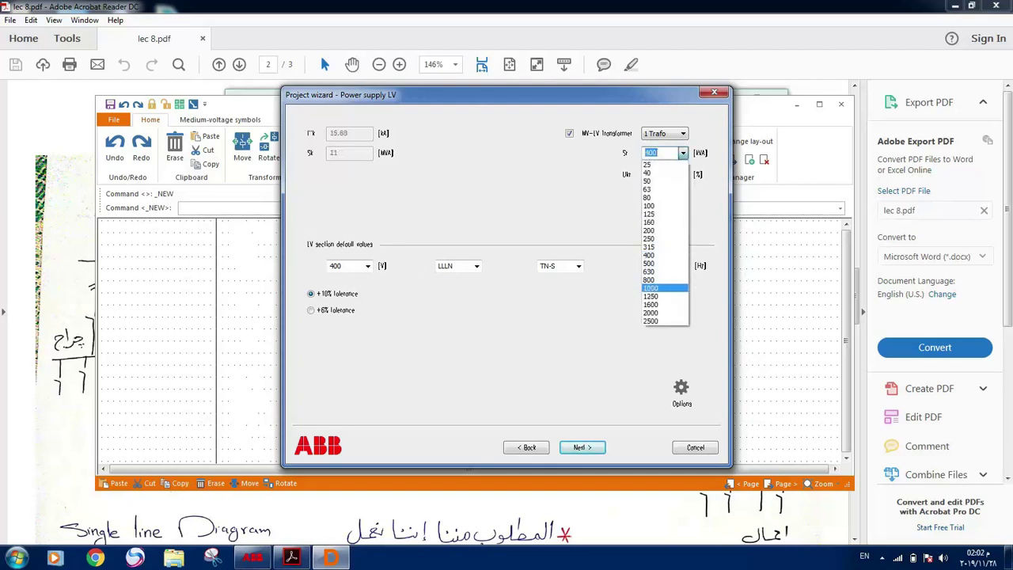
{"action": "key", "text": "Return"}
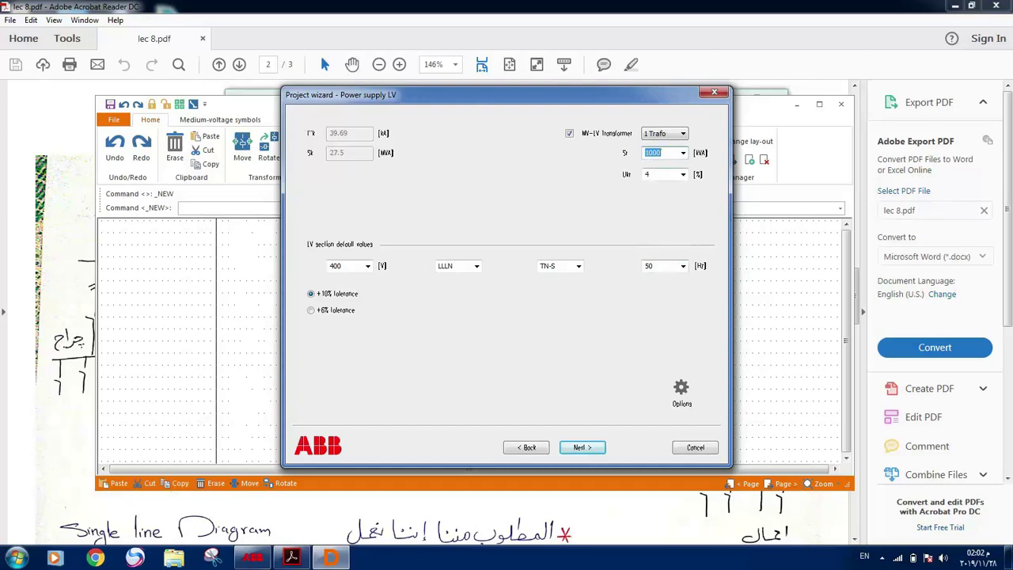
Set the transformer's short-circuit voltage Ukr to 6 %.
{"action": "key", "text": "Tab"}
{"action": "key", "text": "alt+Down"}
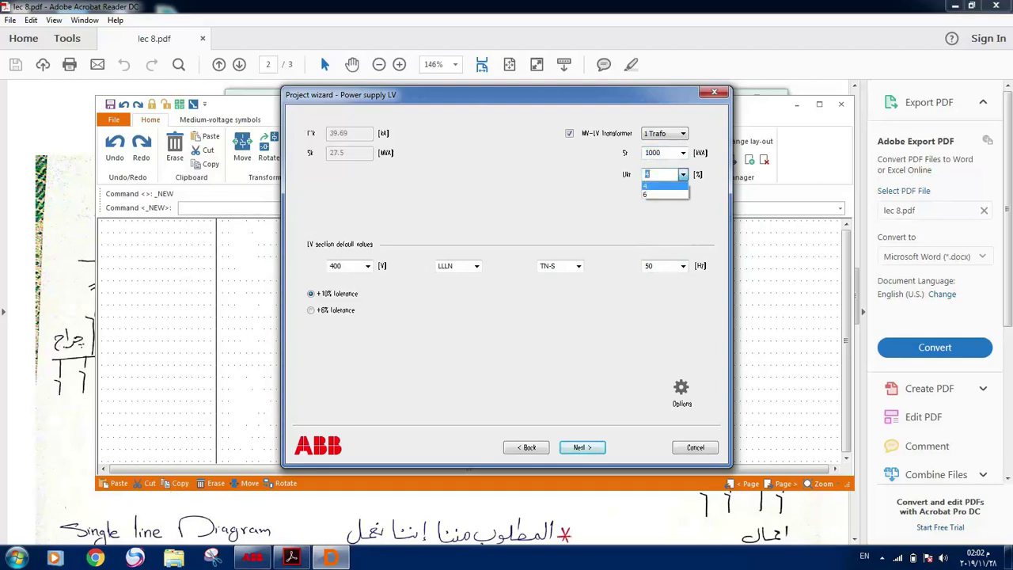
{"action": "key", "text": "Return"}
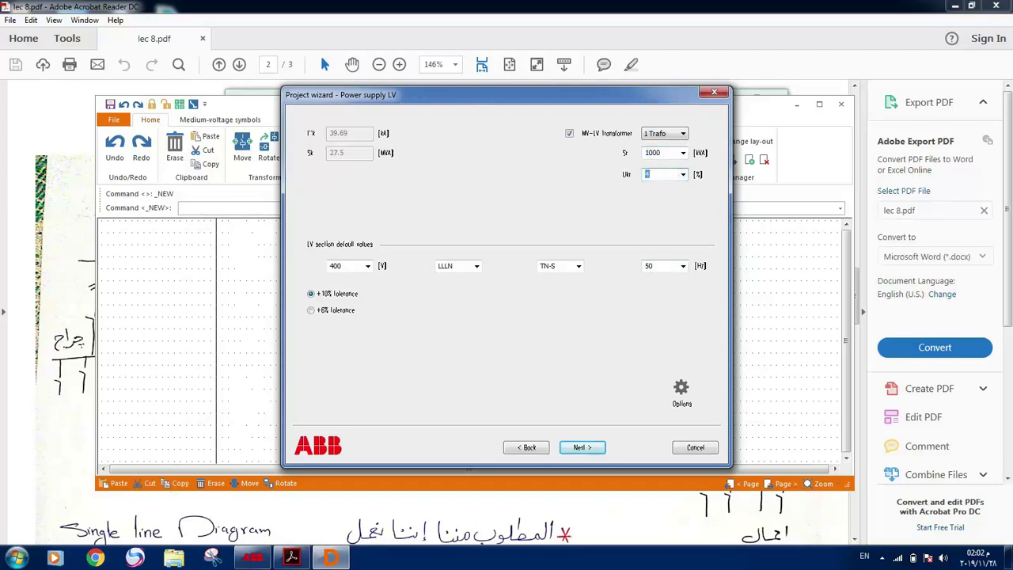
{"action": "key", "text": "alt+Down"}
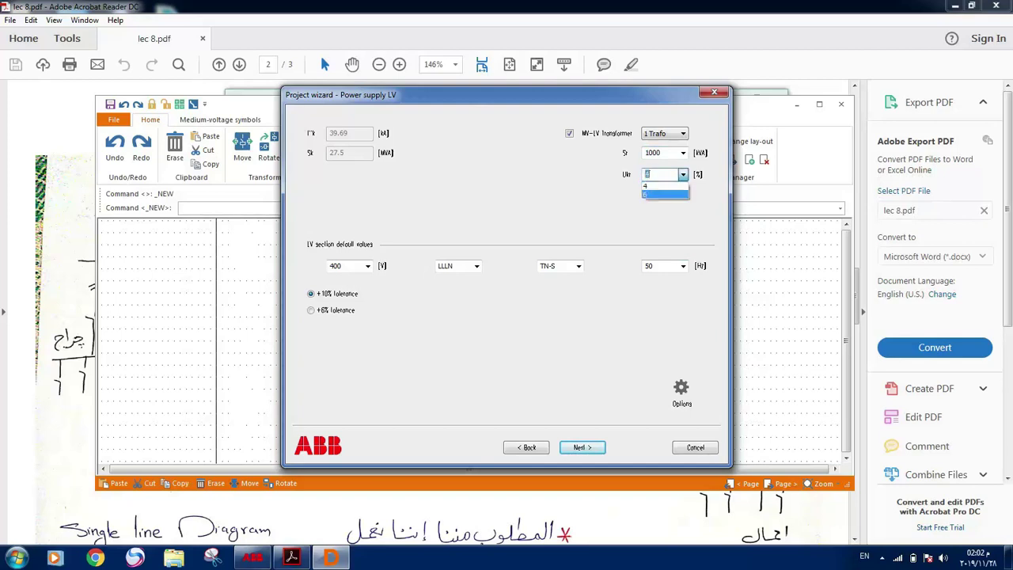
{"action": "key", "text": "Return"}
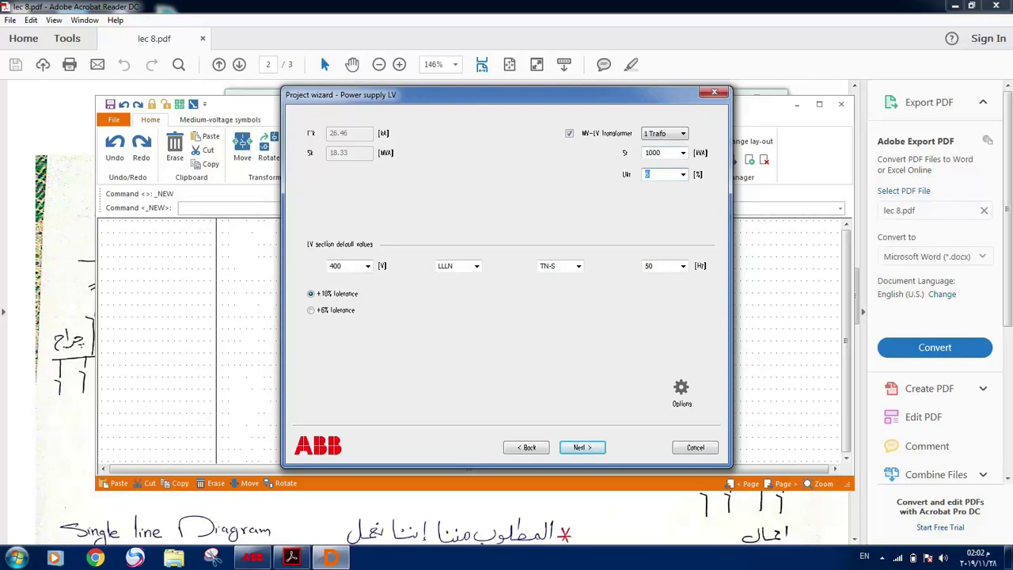
Set the LV section default voltage to 380 V, keep LLLN phases and the TN-S system, and continue to the switchboard list.
{"action": "left_click", "coordinate": [368, 266]}
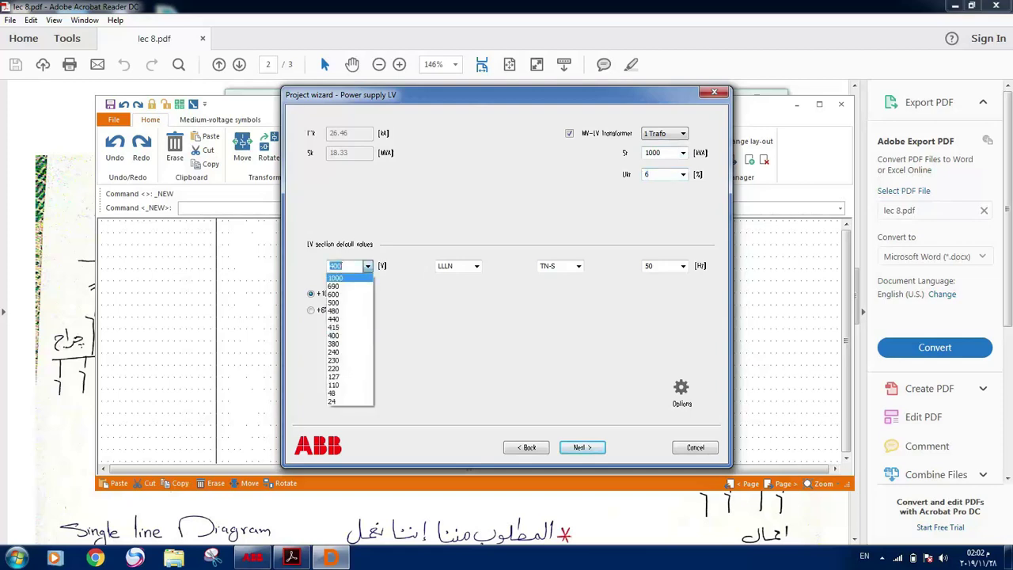
{"action": "left_click", "coordinate": [340, 344]}
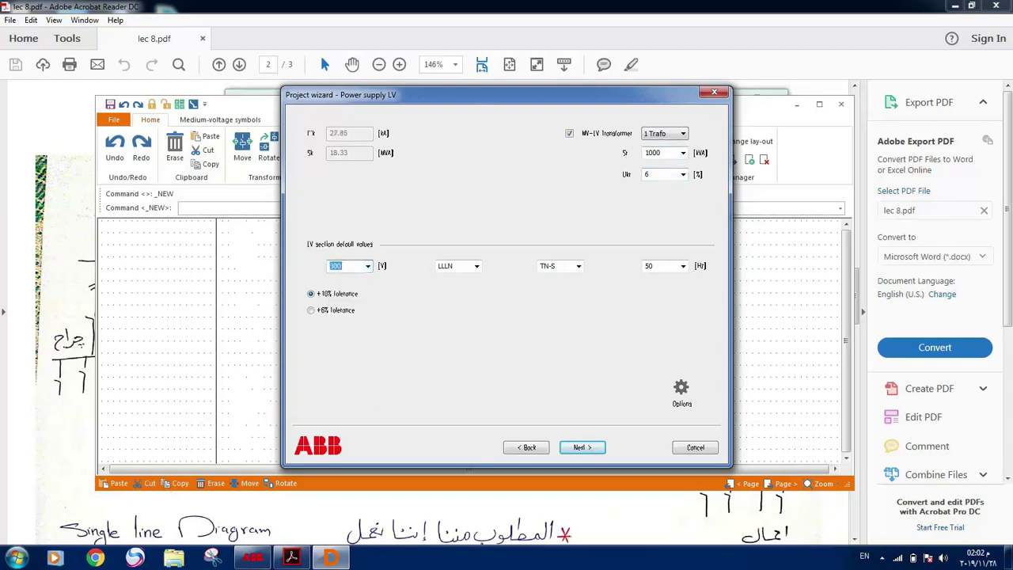
{"action": "left_click", "coordinate": [476, 266]}
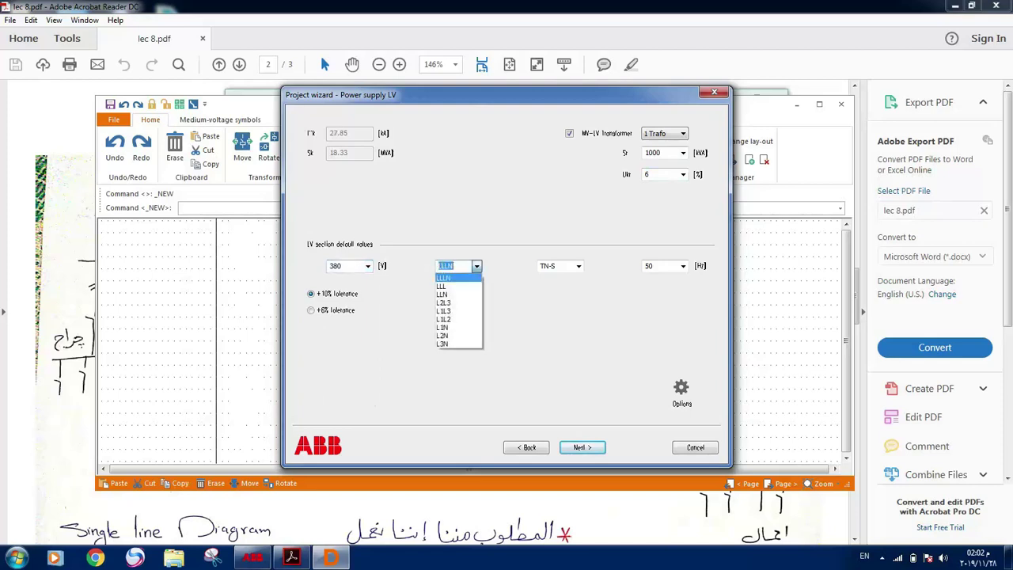
{"action": "left_click", "coordinate": [476, 266]}
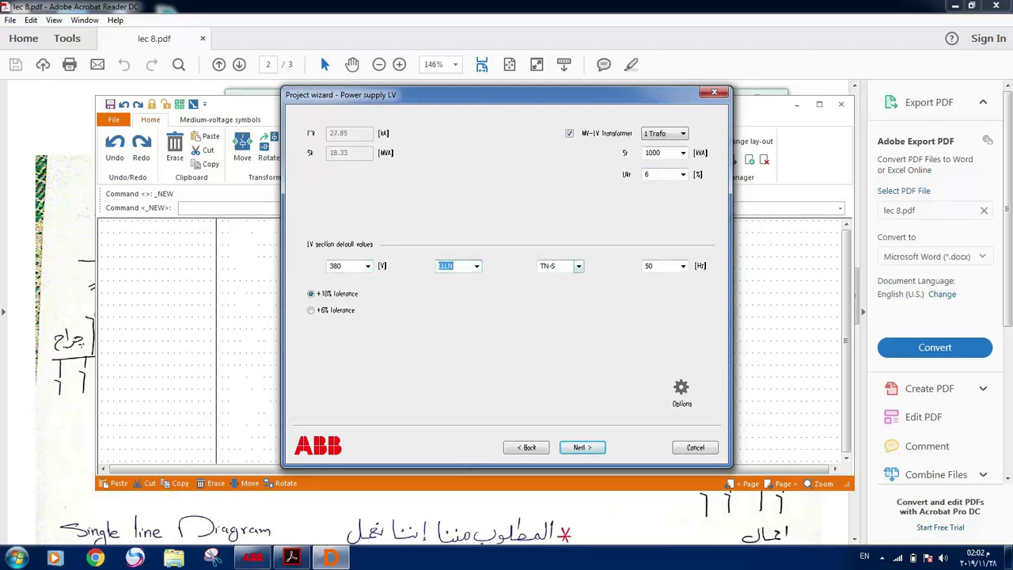
{"action": "left_click", "coordinate": [579, 266]}
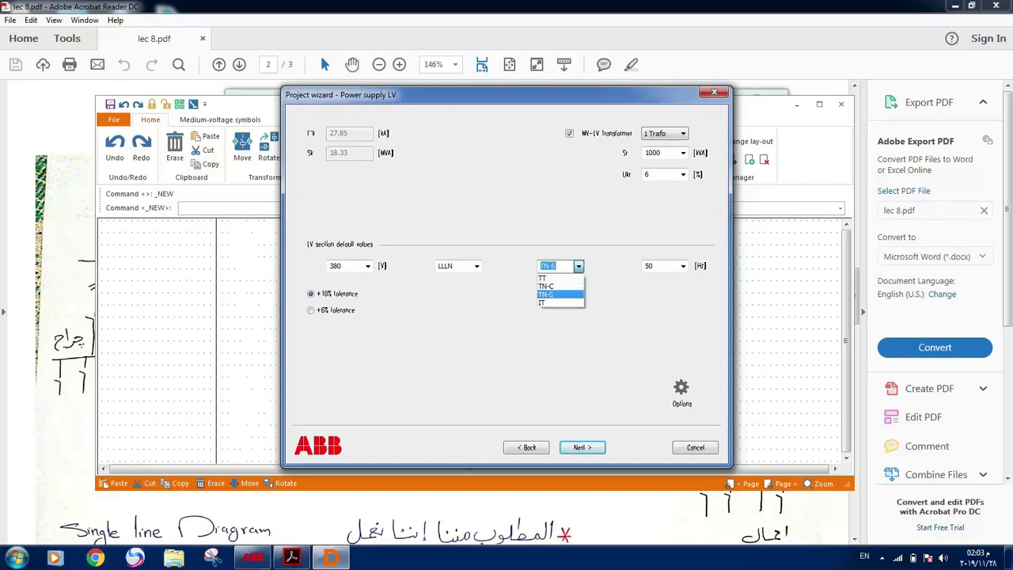
{"action": "key", "text": "Return"}
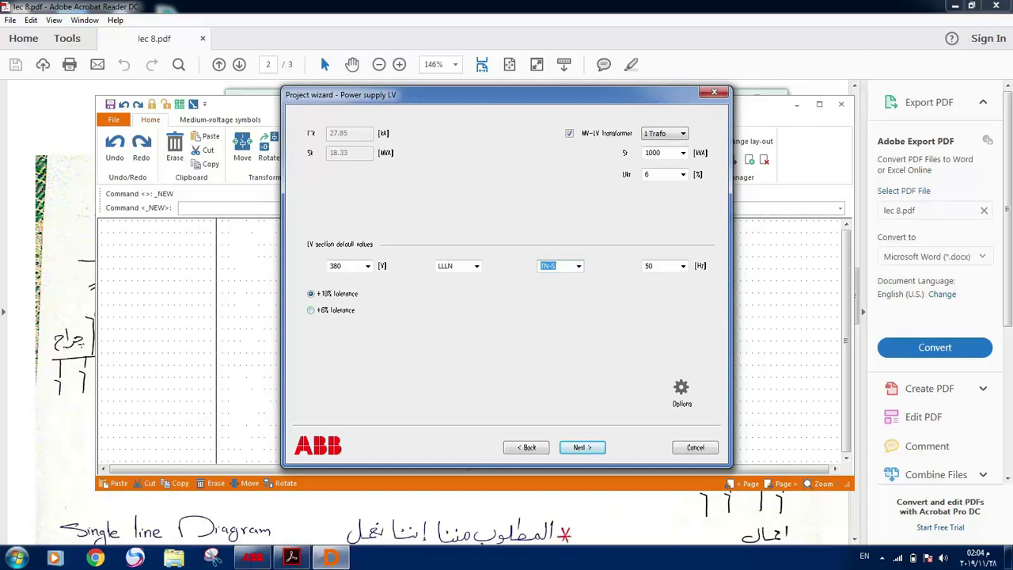
{"action": "left_click", "coordinate": [310, 309]}
{"action": "key", "text": "Return"}
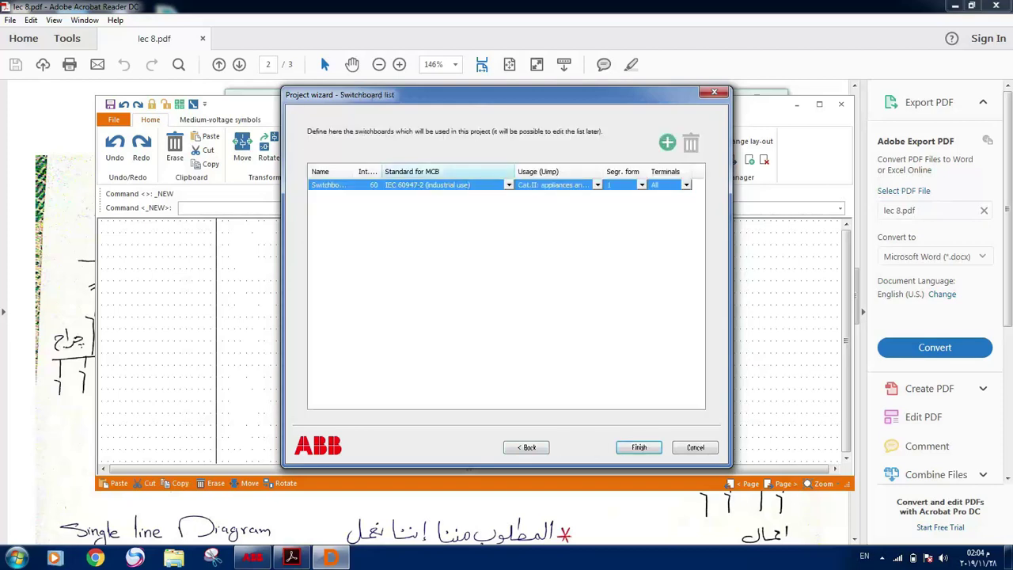
Set the switchboard's MCB standard to IEC 60898 (civil/tertiary use) and its usage to Cat.III distribution, and finish the project wizard.
{"action": "left_click", "coordinate": [508, 184]}
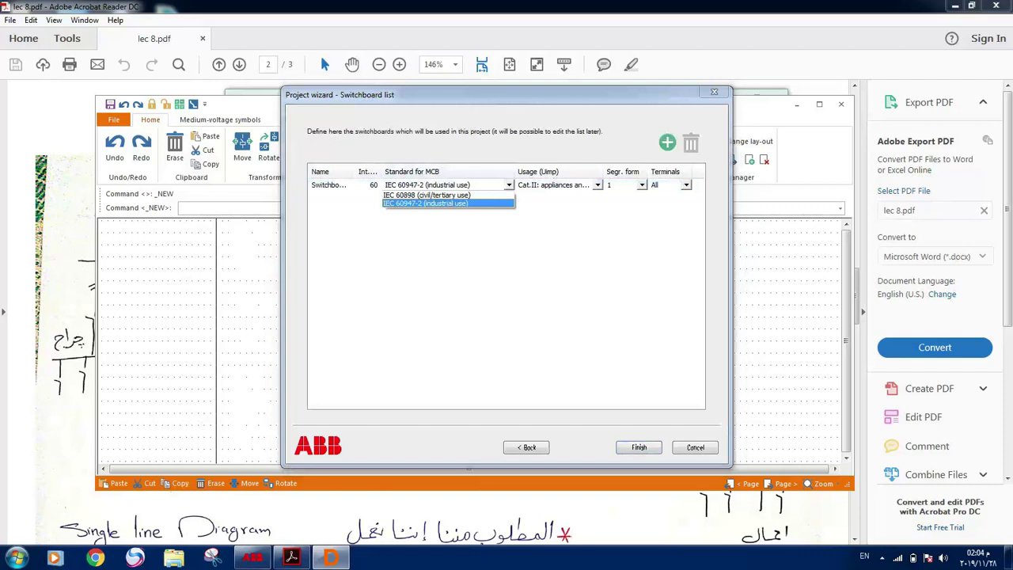
{"action": "key", "text": "Up"}
{"action": "key", "text": "Return"}
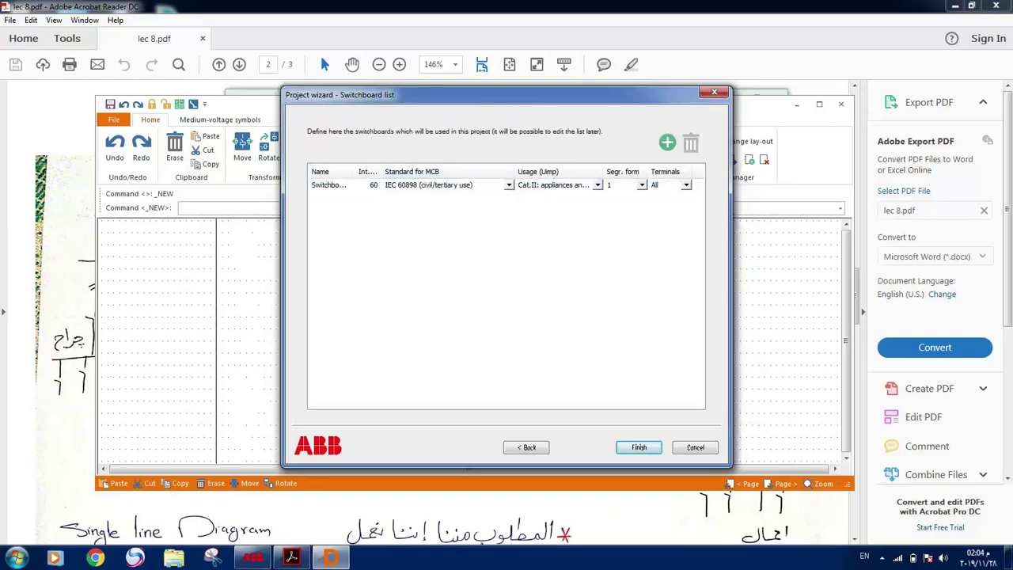
{"action": "left_click", "coordinate": [597, 184]}
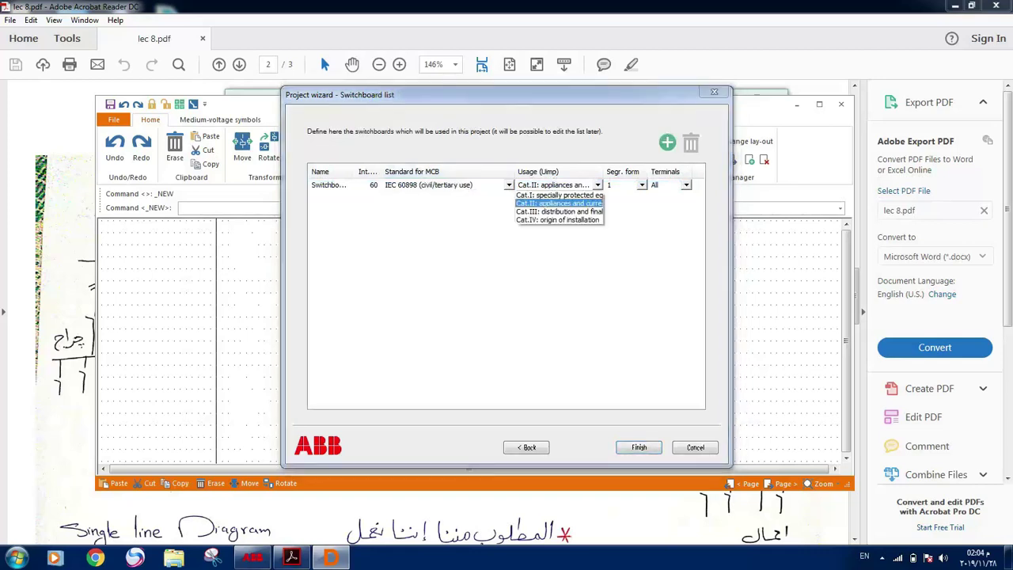
{"action": "key", "text": "Down"}
{"action": "key", "text": "Return"}
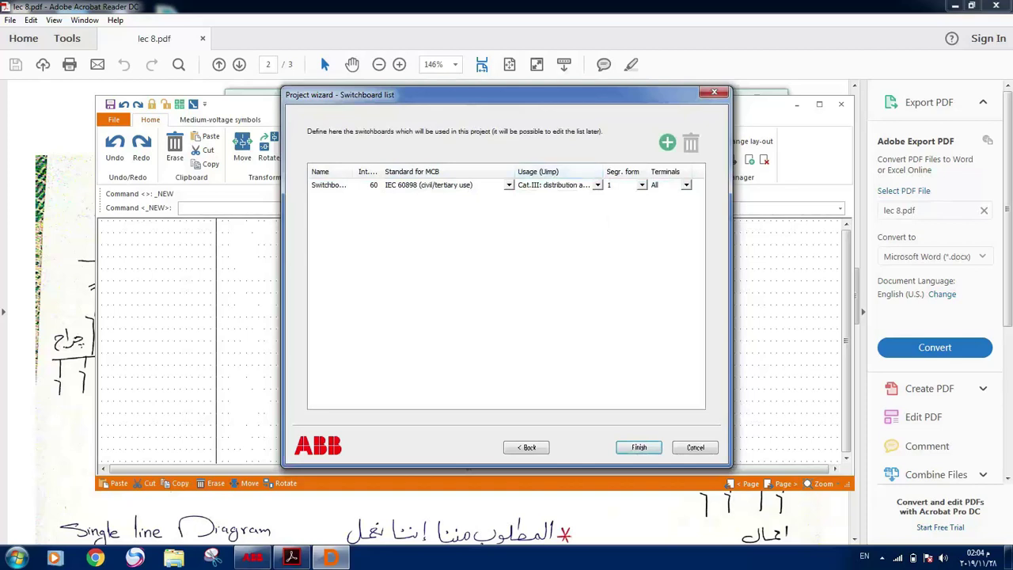
{"action": "left_click", "coordinate": [638, 447]}
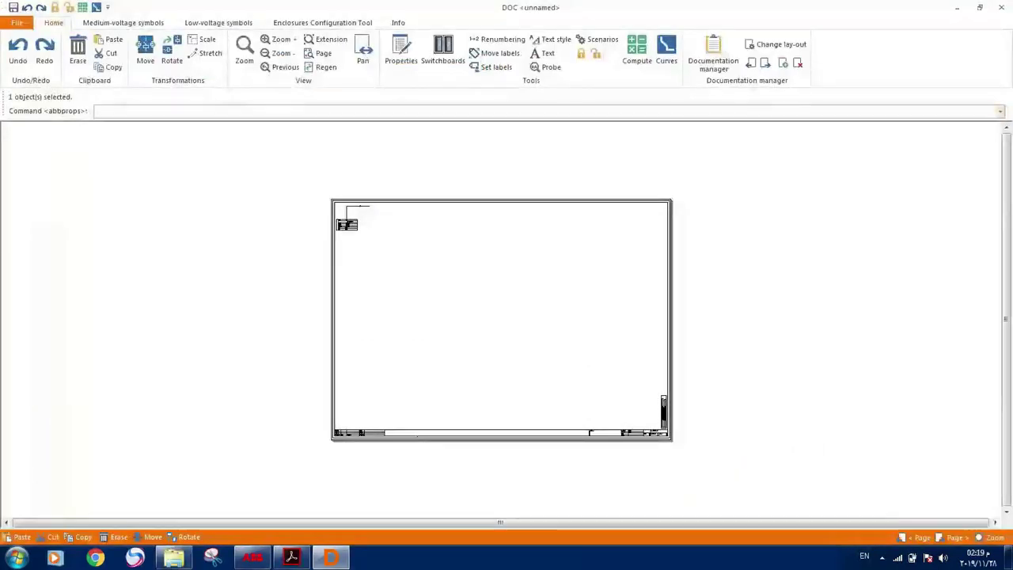
Examine the new drawing sheet, including its title block and the power supply data table.
{"action": "scroll", "coordinate": [434, 240], "scroll_direction": "down", "scroll_amount": 3}
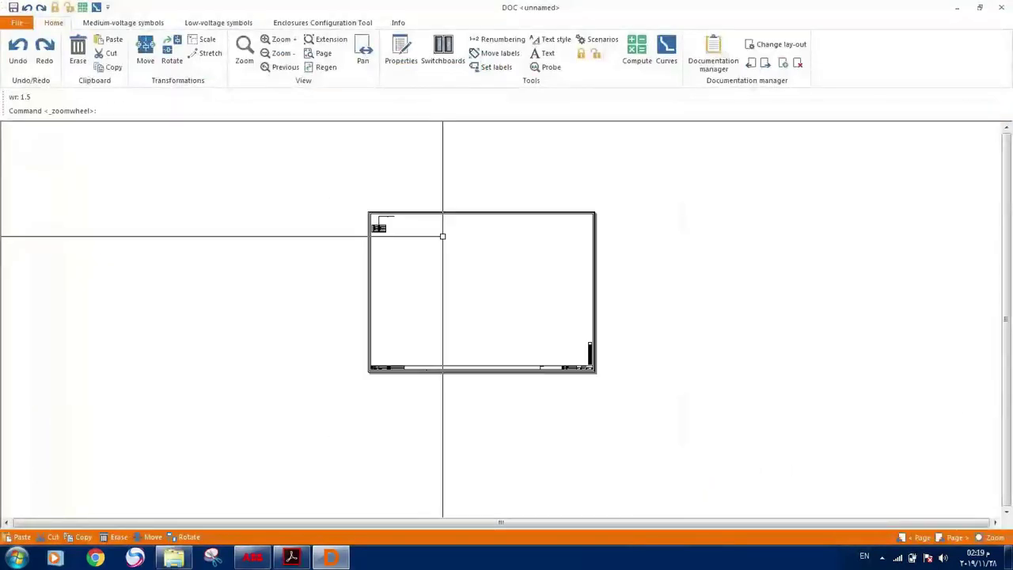
{"action": "scroll", "coordinate": [440, 233], "scroll_direction": "up", "scroll_amount": 5}
{"action": "scroll", "coordinate": [441, 235], "scroll_direction": "up", "scroll_amount": 2}
{"action": "scroll", "coordinate": [443, 236], "scroll_direction": "down", "scroll_amount": 8}
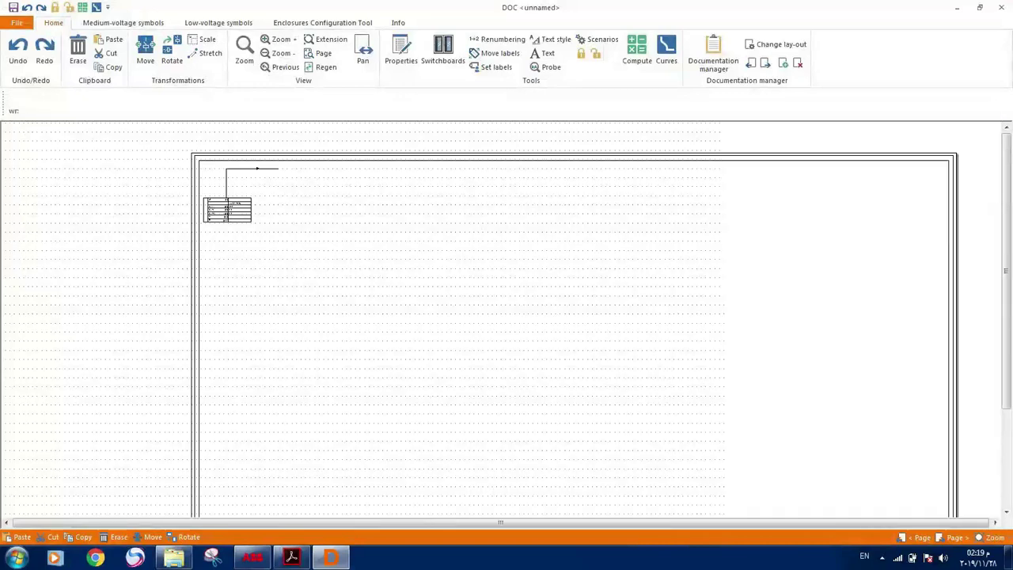
{"action": "scroll", "coordinate": [536, 362], "scroll_direction": "up", "scroll_amount": 5}
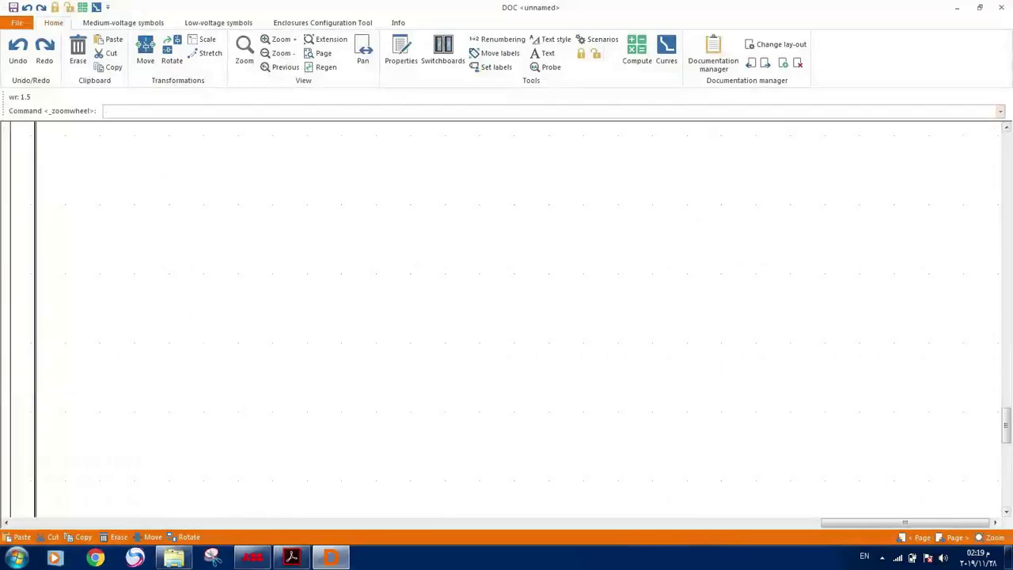
{"action": "left_click_drag", "start_coordinate": [1005, 425], "coordinate": [1005, 486]}
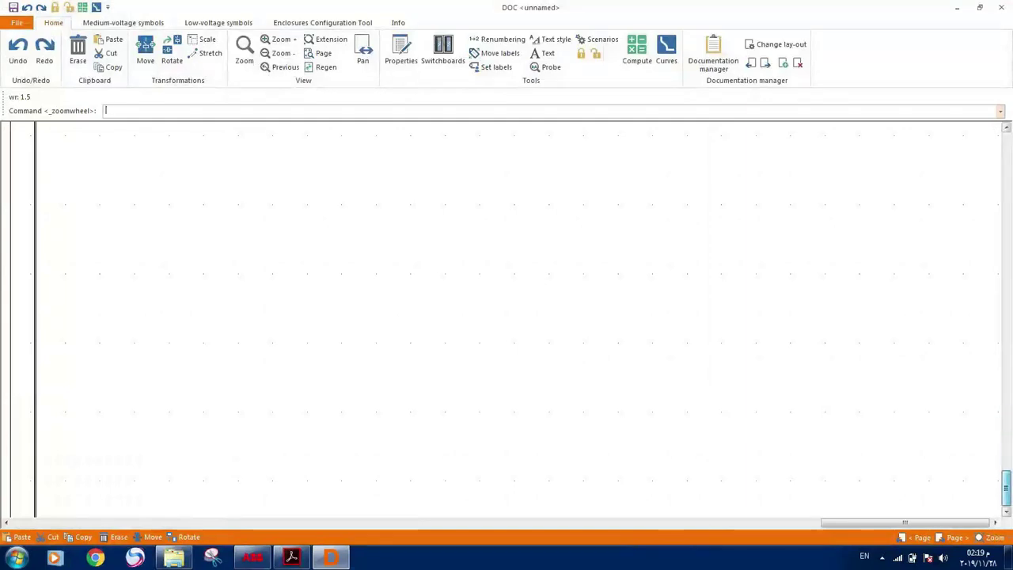
{"action": "left_click_drag", "start_coordinate": [664, 522], "coordinate": [96, 522]}
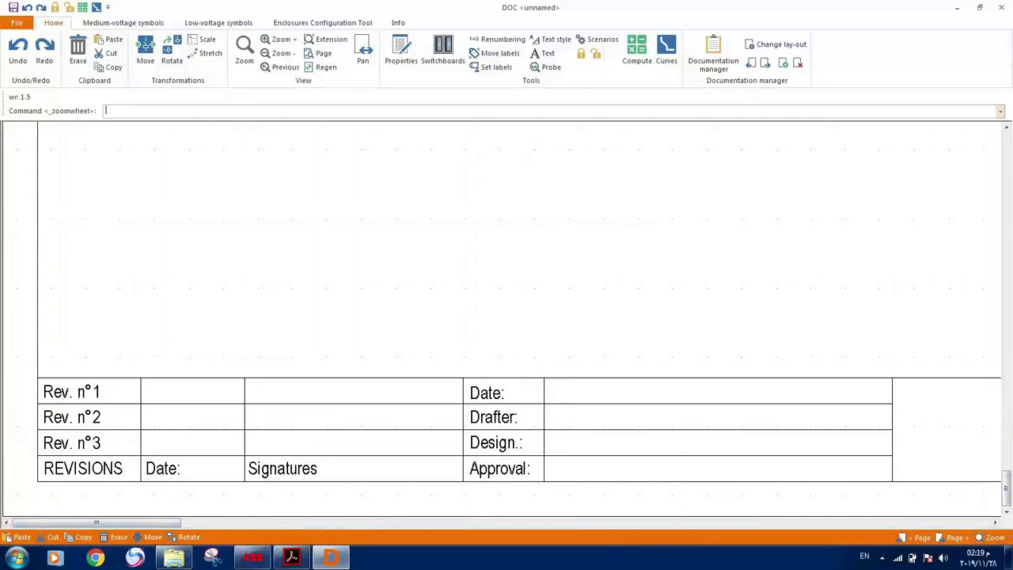
{"action": "left_click_drag", "start_coordinate": [1005, 488], "coordinate": [1005, 158]}
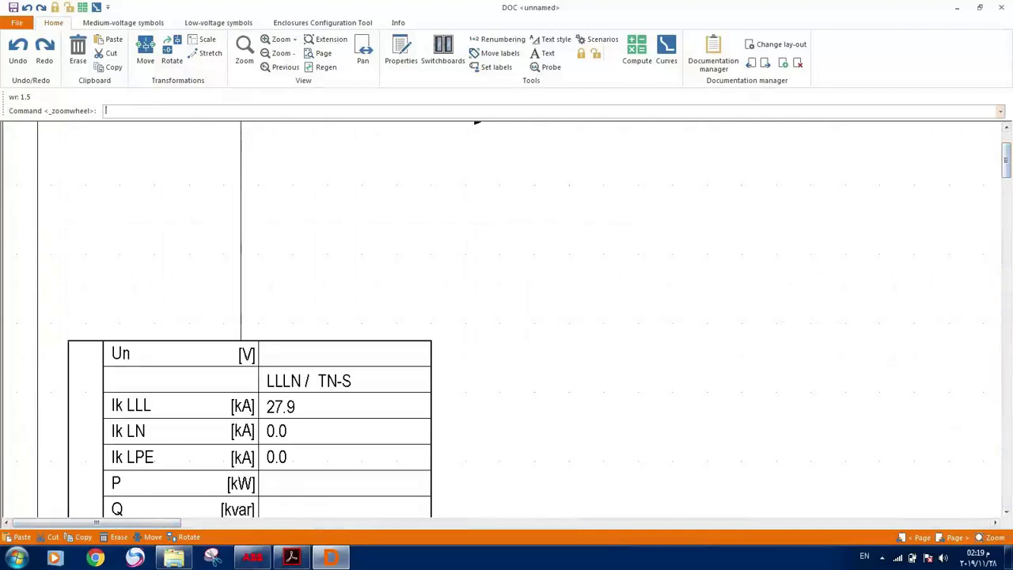
Check the power supply's settings in its properties and apply them.
{"action": "double_click", "coordinate": [302, 367]}
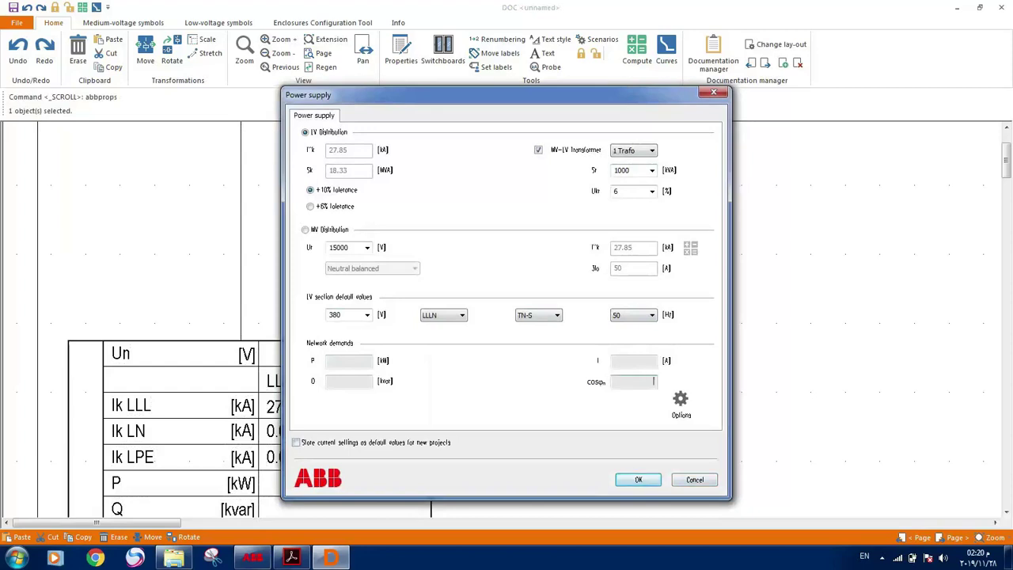
{"action": "left_click", "coordinate": [638, 480]}
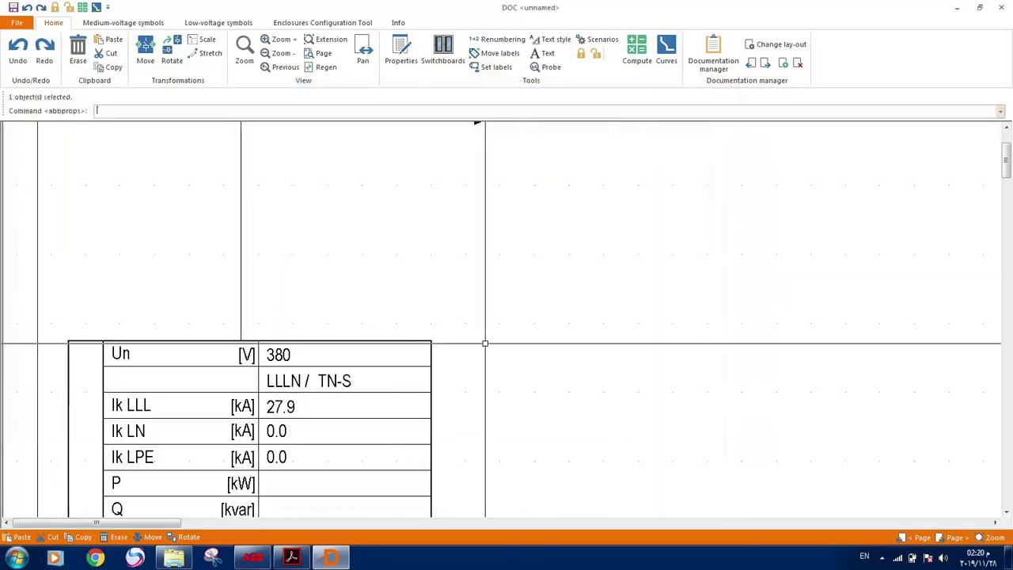
{"action": "scroll", "coordinate": [484, 344], "scroll_direction": "down", "scroll_amount": 4}
{"action": "scroll", "coordinate": [484, 343], "scroll_direction": "up", "scroll_amount": 2}
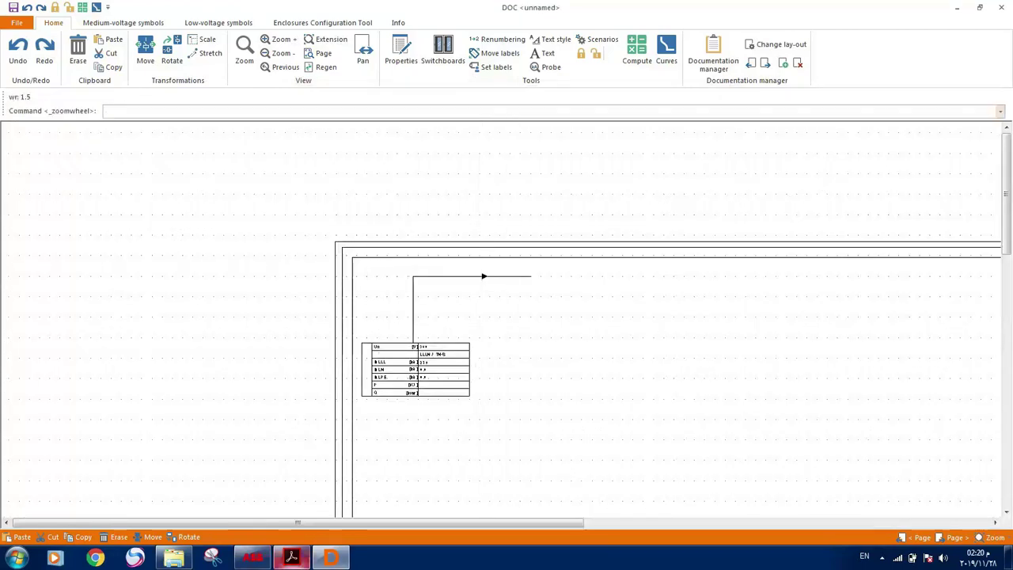
Switch to lec 8.pdf and review the building's single line diagram on page 2, from the transformer down to the apartment panel.
{"action": "left_click", "coordinate": [291, 558]}
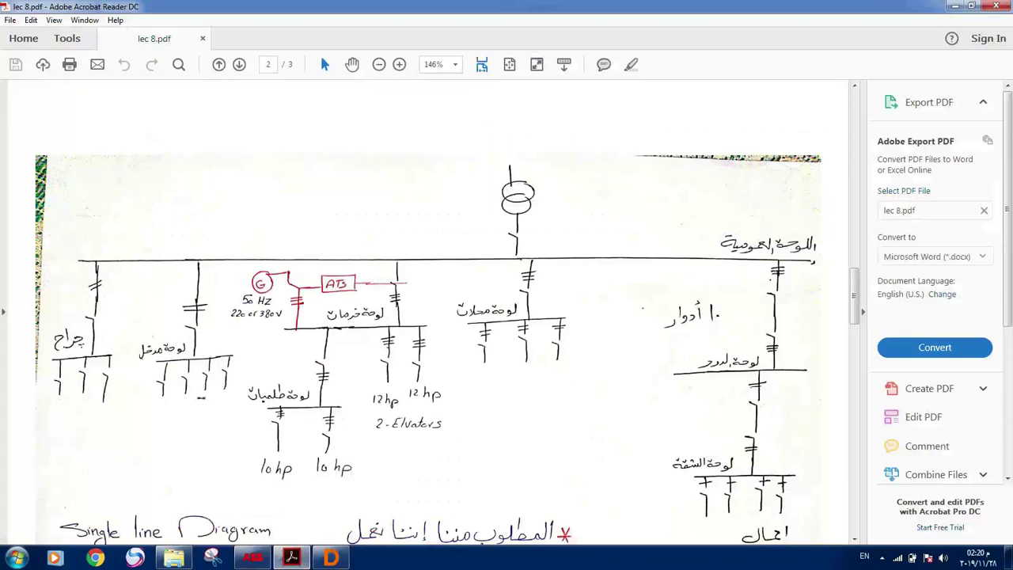
{"action": "scroll", "coordinate": [447, 333], "scroll_direction": "down", "scroll_amount": 1}
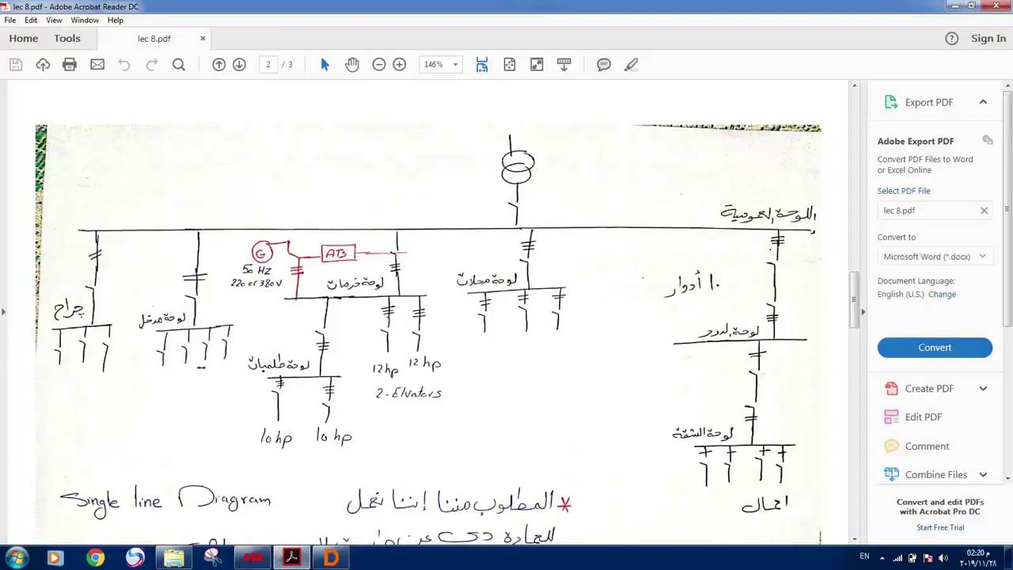
{"action": "scroll", "coordinate": [447, 317], "scroll_direction": "down", "scroll_amount": 1}
{"action": "scroll", "coordinate": [448, 316], "scroll_direction": "up", "scroll_amount": 1}
{"action": "scroll", "coordinate": [447, 332], "scroll_direction": "down", "scroll_amount": 3}
{"action": "scroll", "coordinate": [447, 332], "scroll_direction": "up", "scroll_amount": 4}
{"action": "scroll", "coordinate": [934, 316], "scroll_direction": "down", "scroll_amount": 1}
{"action": "scroll", "coordinate": [427, 317], "scroll_direction": "down", "scroll_amount": 1}
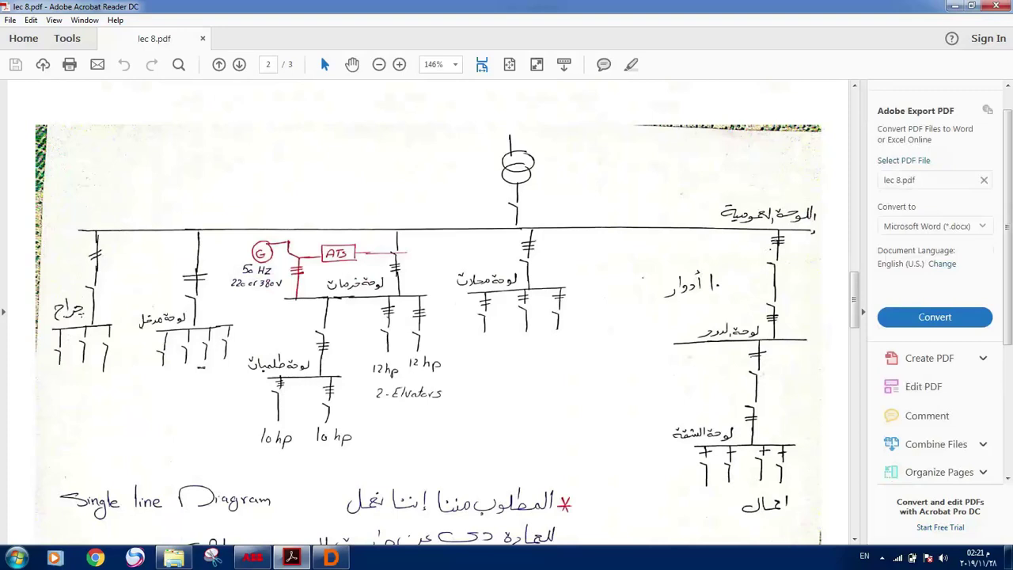
{"action": "scroll", "coordinate": [427, 316], "scroll_direction": "down", "scroll_amount": 1}
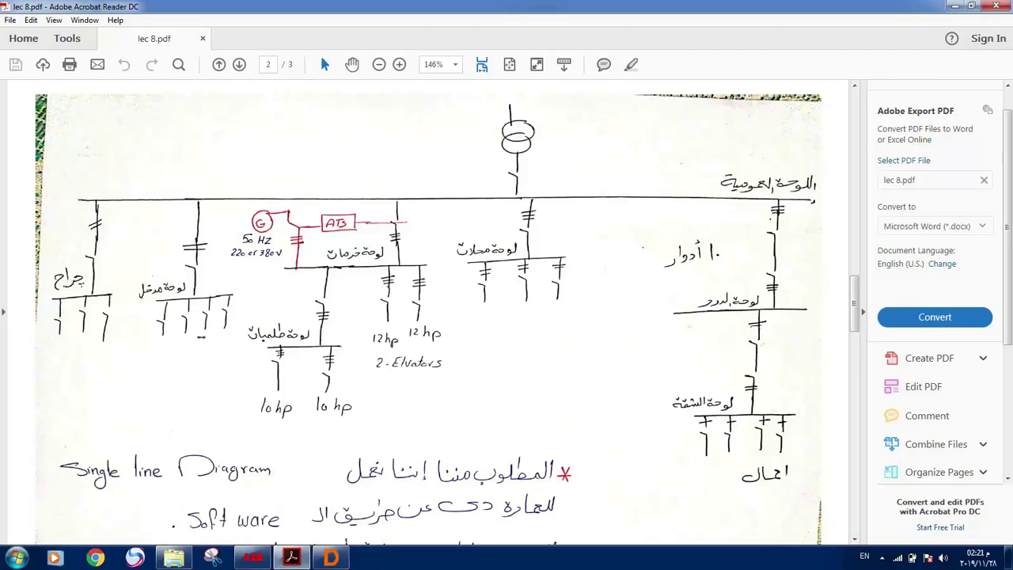
{"action": "scroll", "coordinate": [443, 308], "scroll_direction": "down", "scroll_amount": 1}
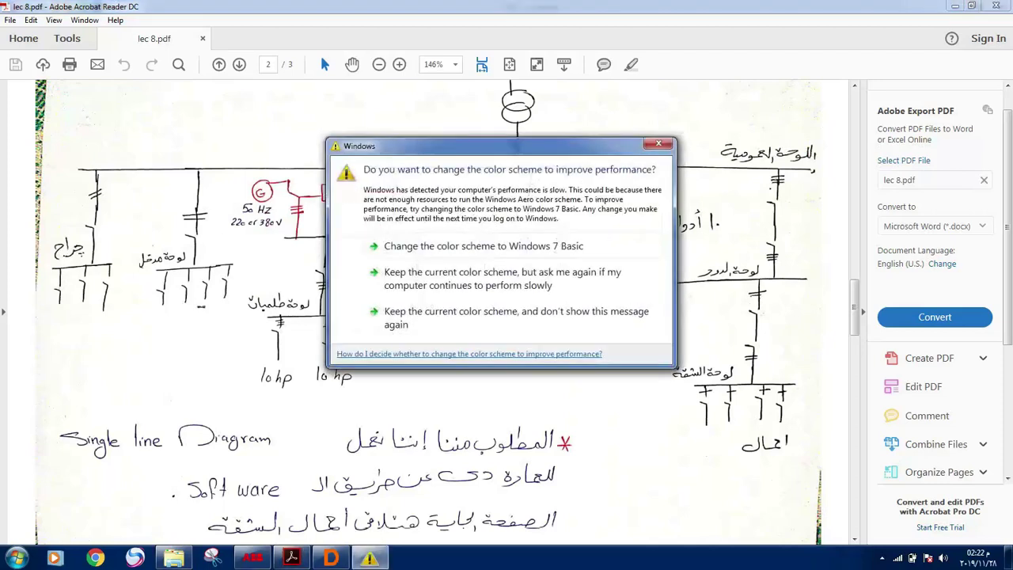
Capture the single line diagram on page 2 with the Snipping Tool, after dismissing the colour scheme message.
{"action": "key", "text": "Escape"}
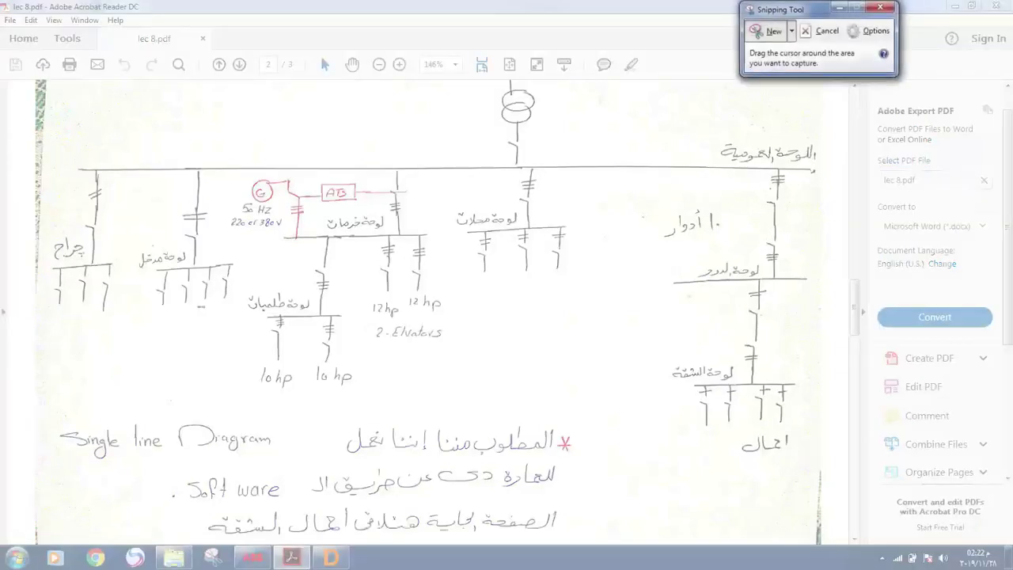
{"action": "key", "text": "Escape"}
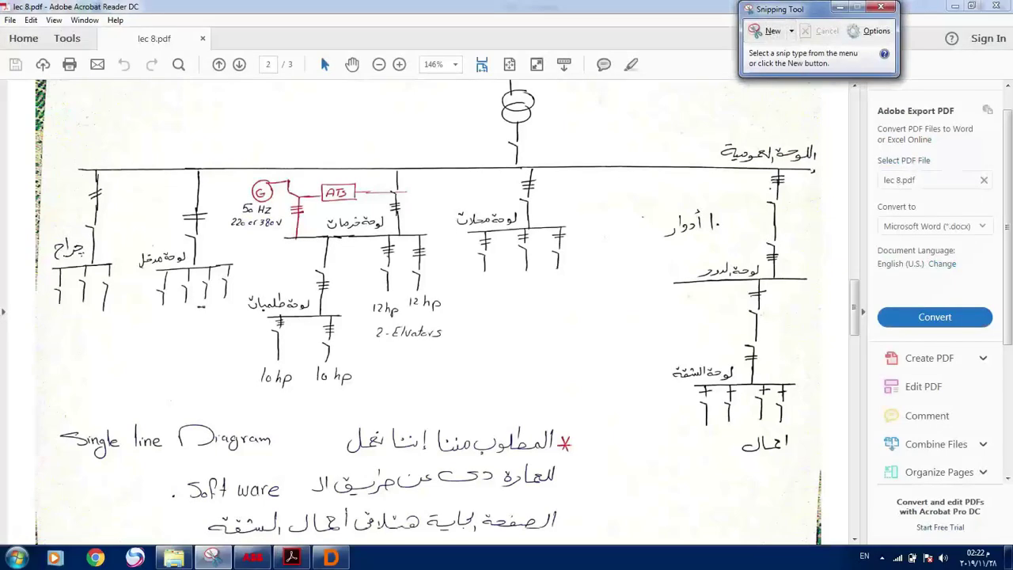
{"action": "key", "text": "super+Down"}
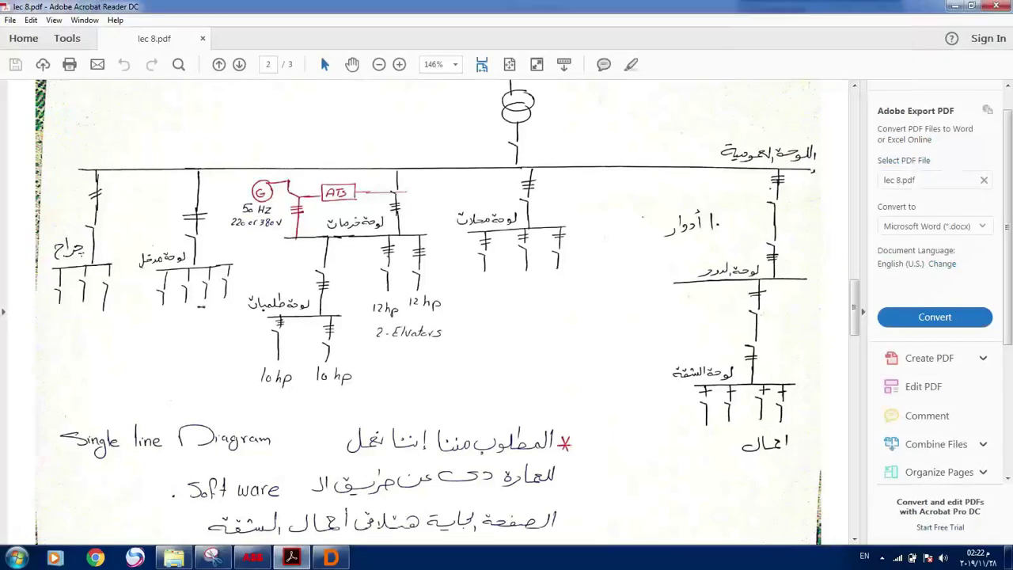
{"action": "left_click", "coordinate": [212, 558]}
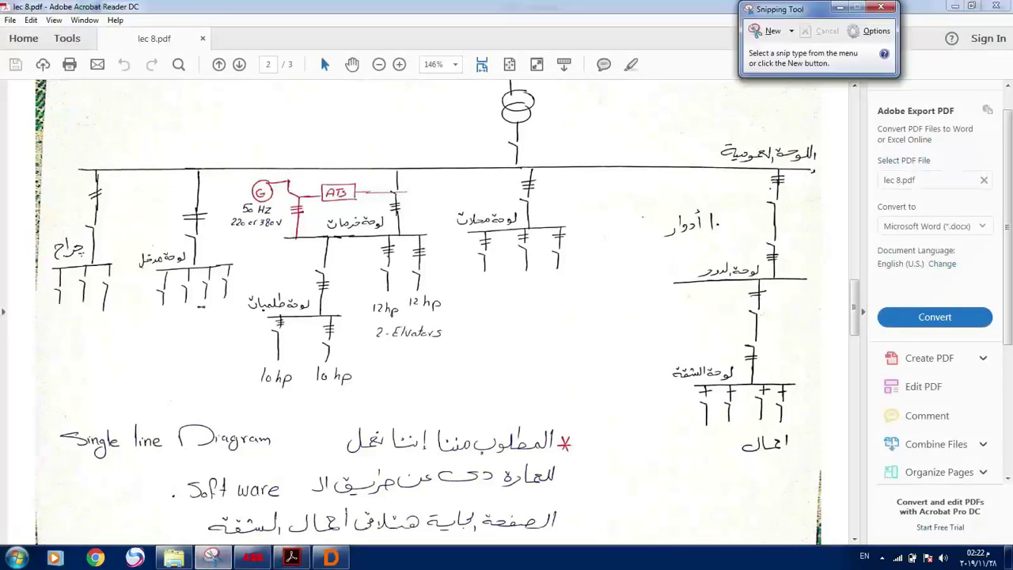
{"action": "left_click", "coordinate": [767, 31]}
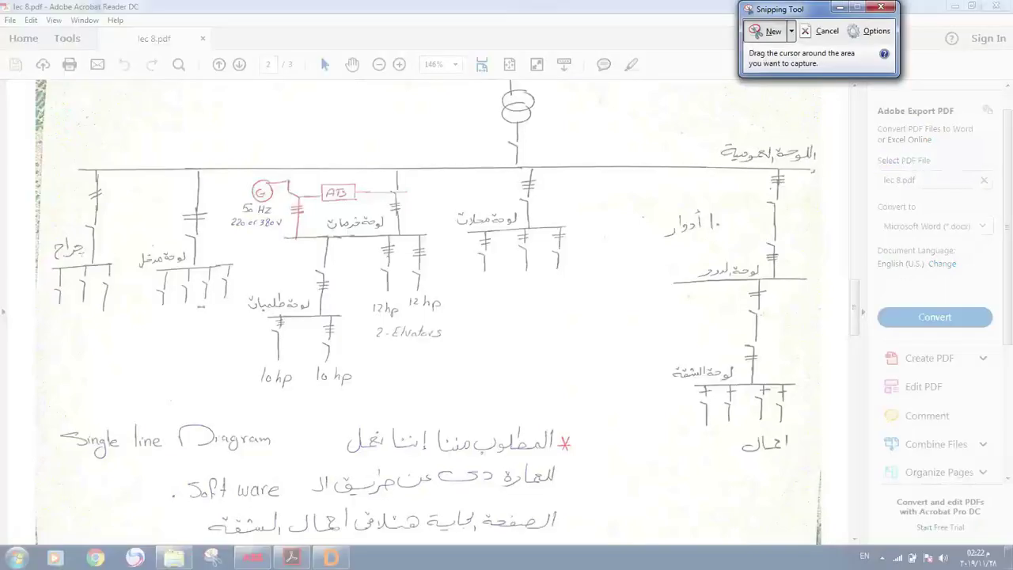
{"action": "left_click_drag", "start_coordinate": [50, 77], "coordinate": [819, 543]}
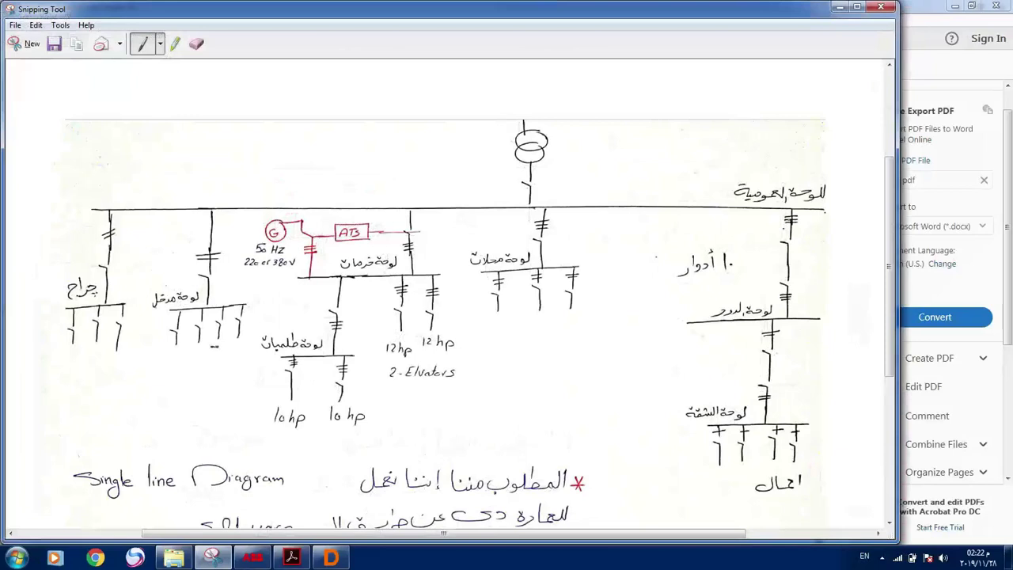
Sketch in blue on the snip a feeder from the main busbar to the services panel, extending the panel's busbar with extra branches.
{"action": "mouse_move", "coordinate": [235, 198]}
{"action": "left_mouse_down"}
{"action": "mouse_move", "coordinate": [237, 215]}
{"action": "mouse_move", "coordinate": [237, 199]}
{"action": "left_mouse_up"}
{"action": "mouse_move", "coordinate": [301, 279]}
{"action": "left_mouse_down"}
{"action": "mouse_move", "coordinate": [248, 249]}
{"action": "mouse_move", "coordinate": [218, 211]}
{"action": "left_mouse_up"}
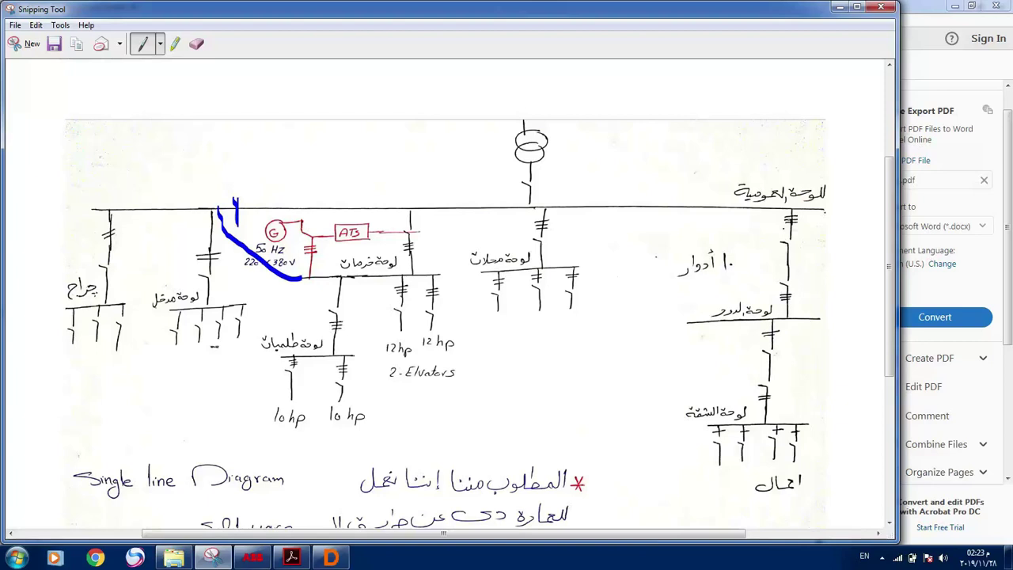
{"action": "left_click_drag", "start_coordinate": [314, 277], "coordinate": [231, 280]}
{"action": "mouse_move", "coordinate": [298, 283]}
{"action": "left_mouse_down"}
{"action": "mouse_move", "coordinate": [298, 307]}
{"action": "mouse_move", "coordinate": [309, 291]}
{"action": "mouse_move", "coordinate": [307, 306]}
{"action": "mouse_move", "coordinate": [259, 286]}
{"action": "left_mouse_up"}
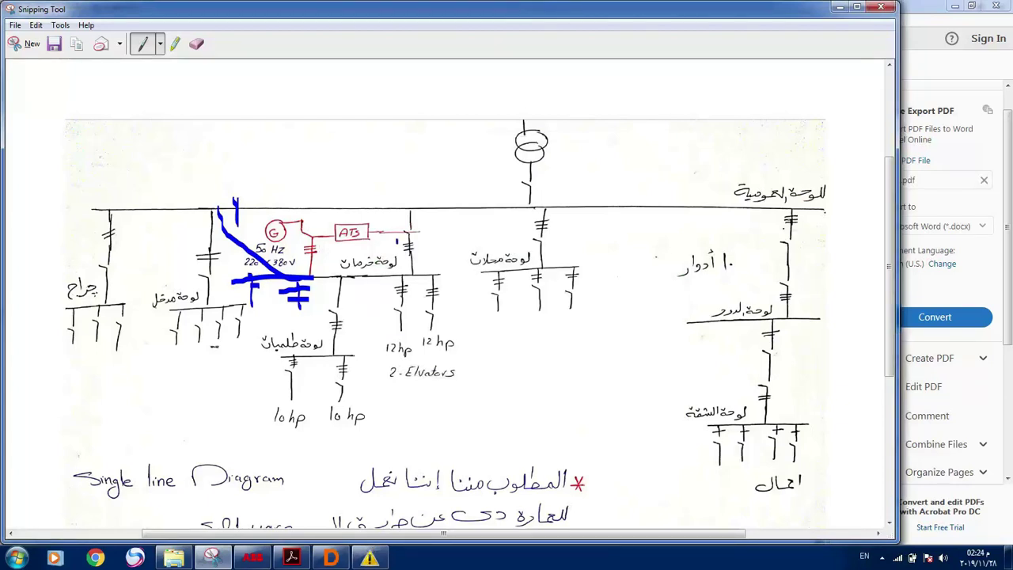
Mark in blue the services panel's incoming line and the generator connection beside the ATS box.
{"action": "left_click_drag", "start_coordinate": [397, 243], "coordinate": [418, 211]}
{"action": "mouse_move", "coordinate": [316, 218]}
{"action": "left_mouse_down"}
{"action": "mouse_move", "coordinate": [330, 237]}
{"action": "mouse_move", "coordinate": [307, 215]}
{"action": "left_mouse_up"}
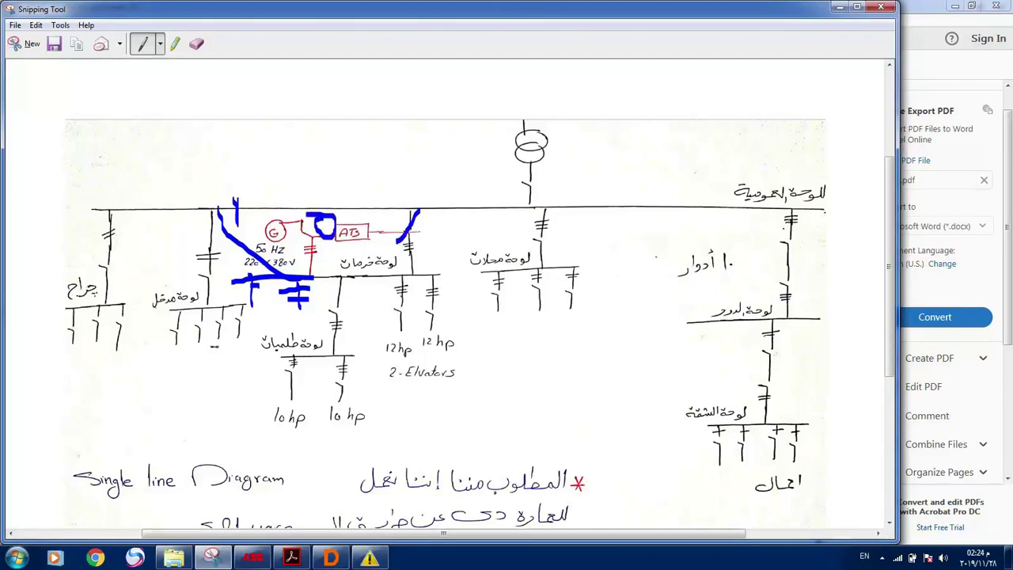
{"action": "mouse_move", "coordinate": [421, 219]}
{"action": "left_mouse_down"}
{"action": "mouse_move", "coordinate": [437, 223]}
{"action": "mouse_move", "coordinate": [426, 229]}
{"action": "mouse_move", "coordinate": [427, 254]}
{"action": "mouse_move", "coordinate": [436, 237]}
{"action": "mouse_move", "coordinate": [458, 240]}
{"action": "left_mouse_up"}
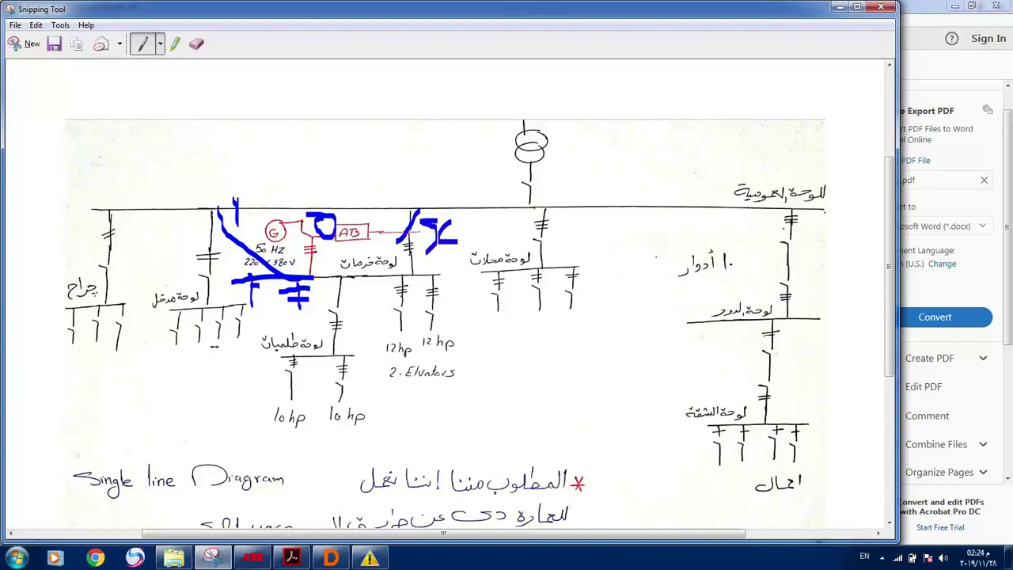
Highlight in yellow the ATS box, the generator connection and the spot beside the services panel's incoming breaker.
{"action": "left_click", "coordinate": [160, 43]}
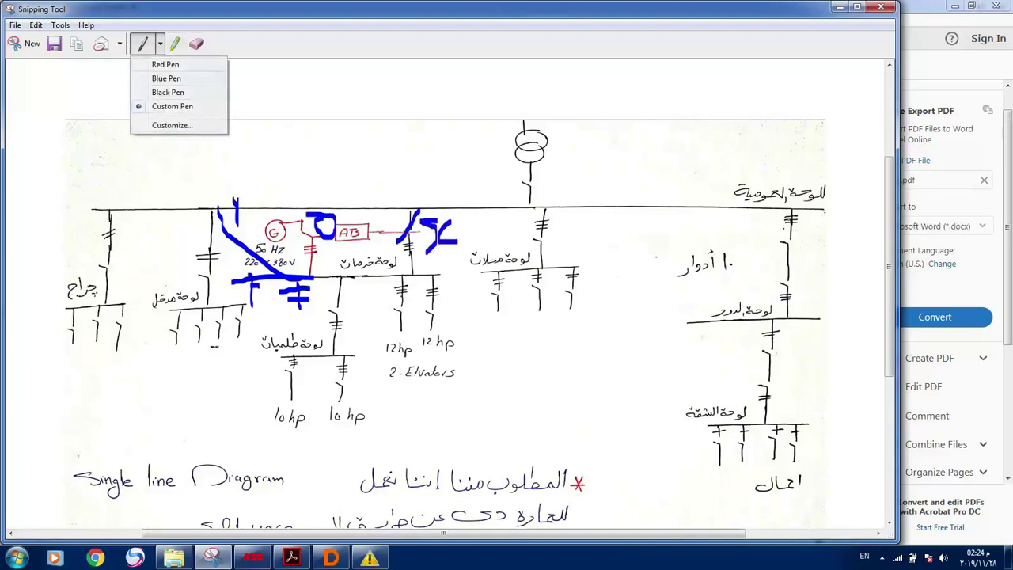
{"action": "left_click", "coordinate": [175, 43]}
{"action": "left_click", "coordinate": [175, 43]}
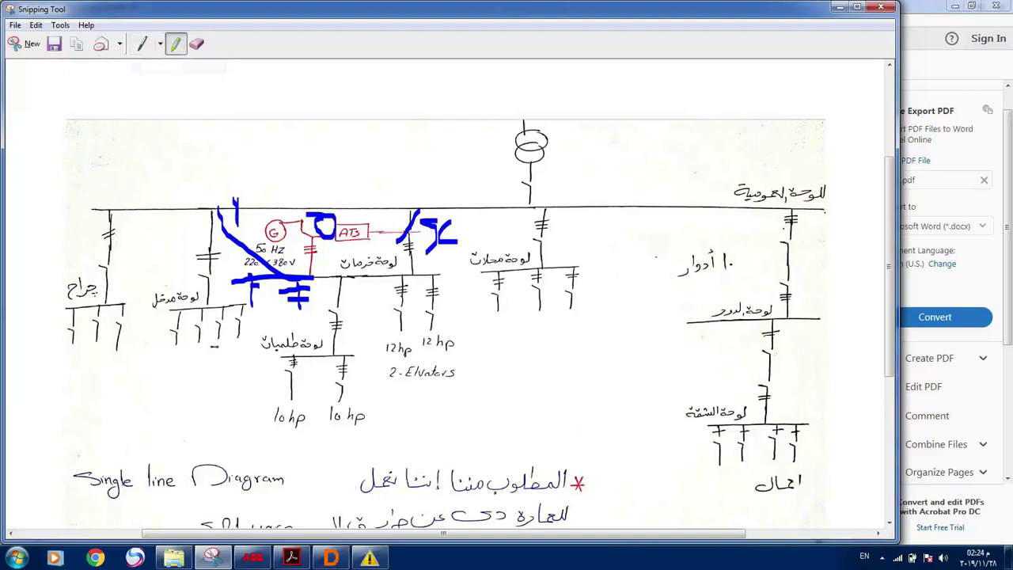
{"action": "left_click_drag", "start_coordinate": [422, 260], "coordinate": [449, 256]}
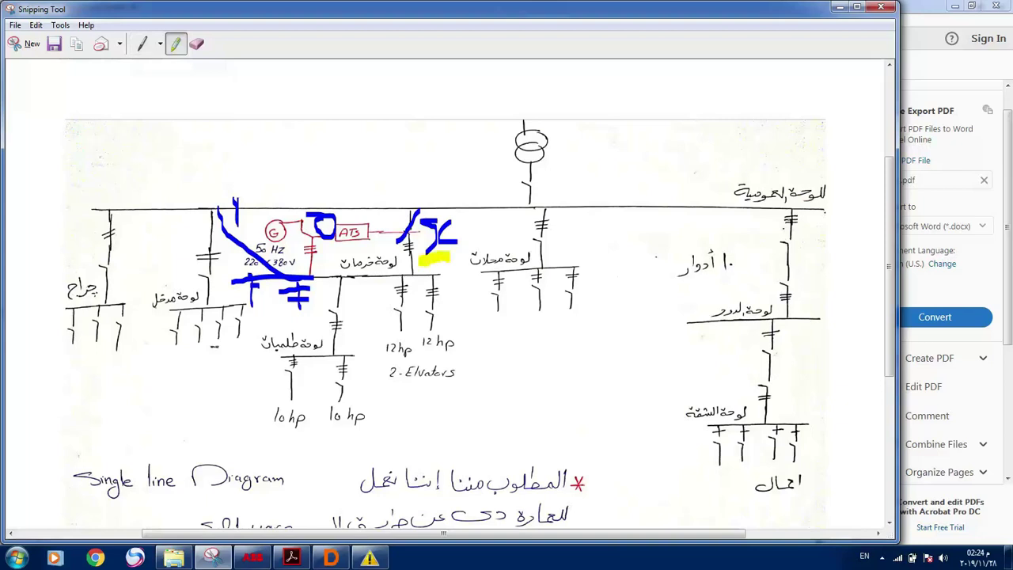
{"action": "mouse_move", "coordinate": [313, 216]}
{"action": "left_mouse_down"}
{"action": "mouse_move", "coordinate": [291, 237]}
{"action": "mouse_move", "coordinate": [367, 231]}
{"action": "left_mouse_up"}
Extend the floor panel's busbar with a thin black pen line and draw three branches hanging from it.
{"action": "scroll", "coordinate": [444, 317], "scroll_direction": "down", "scroll_amount": 3}
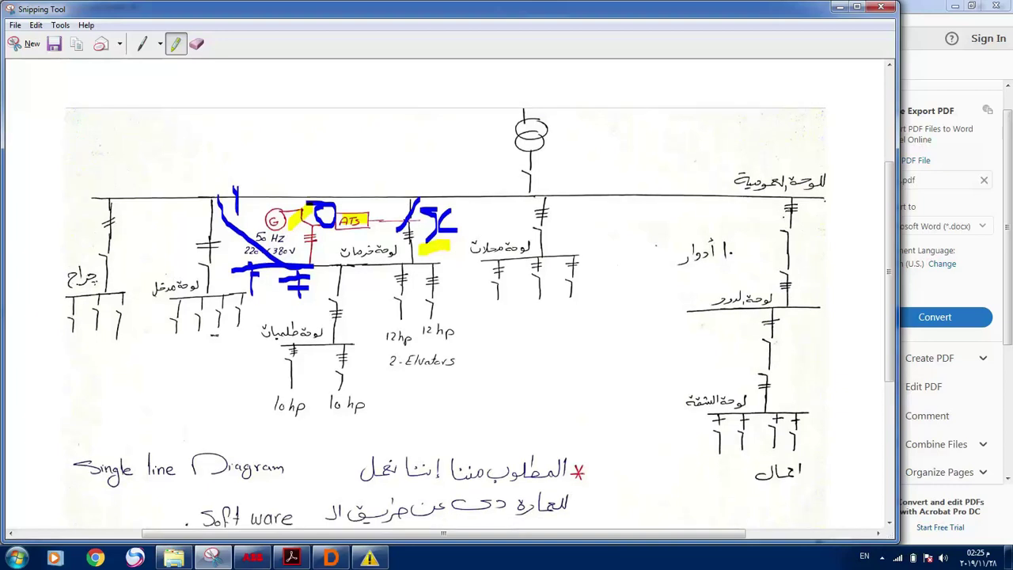
{"action": "scroll", "coordinate": [443, 316], "scroll_direction": "down", "scroll_amount": 3}
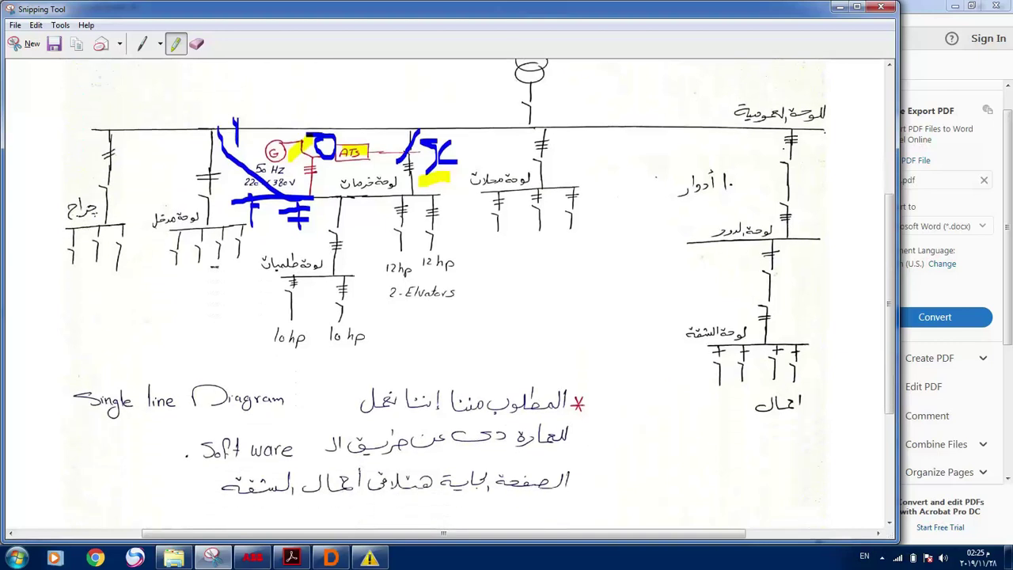
{"action": "scroll", "coordinate": [443, 317], "scroll_direction": "up", "scroll_amount": 2}
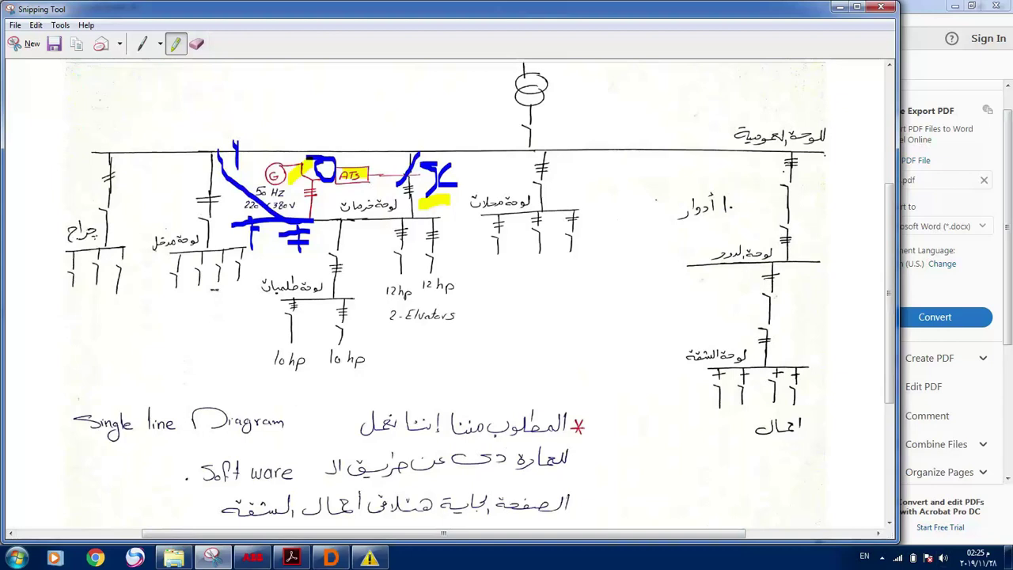
{"action": "left_click", "coordinate": [142, 44]}
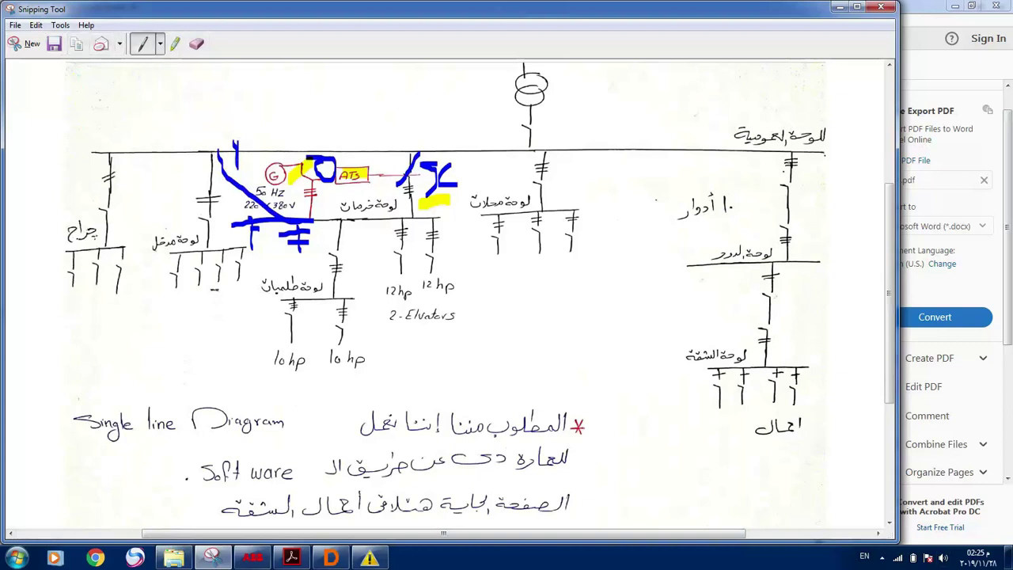
{"action": "left_click", "coordinate": [160, 44]}
{"action": "left_click", "coordinate": [166, 79]}
{"action": "left_click", "coordinate": [160, 44]}
{"action": "left_click", "coordinate": [166, 78]}
{"action": "left_click_drag", "start_coordinate": [693, 265], "coordinate": [590, 282]}
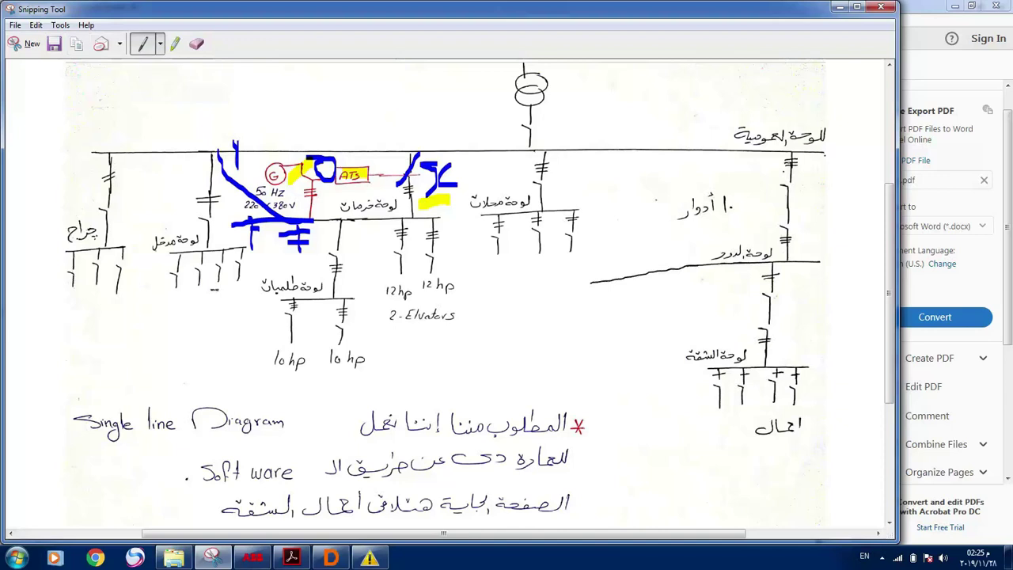
{"action": "left_click_drag", "start_coordinate": [688, 265], "coordinate": [687, 337]}
{"action": "left_click_drag", "start_coordinate": [641, 275], "coordinate": [641, 317]}
{"action": "left_click_drag", "start_coordinate": [601, 275], "coordinate": [602, 334]}
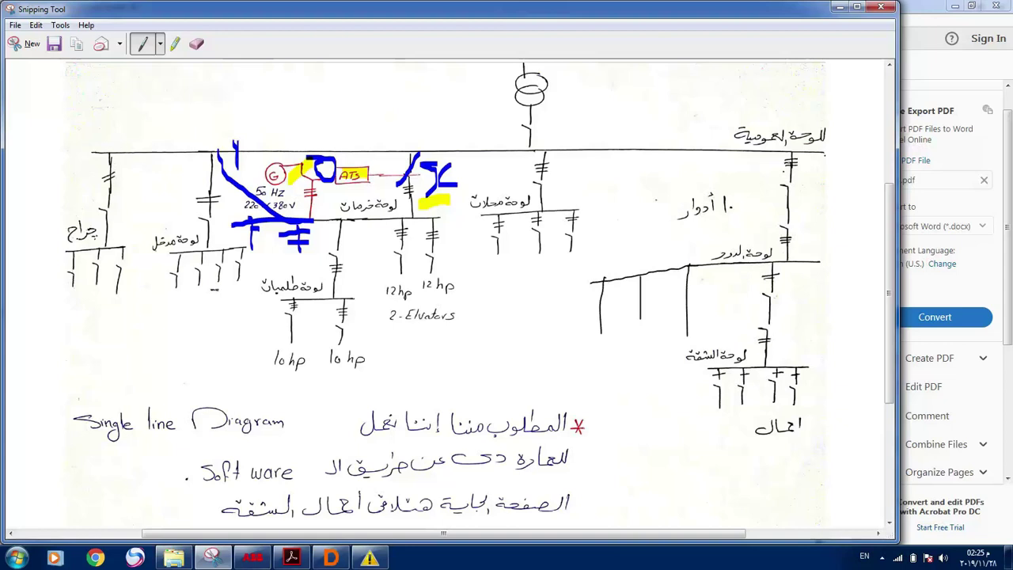
Return to lec 8.pdf and examine the load values and the apartment panel diagram on page 3.
{"action": "left_click", "coordinate": [840, 6]}
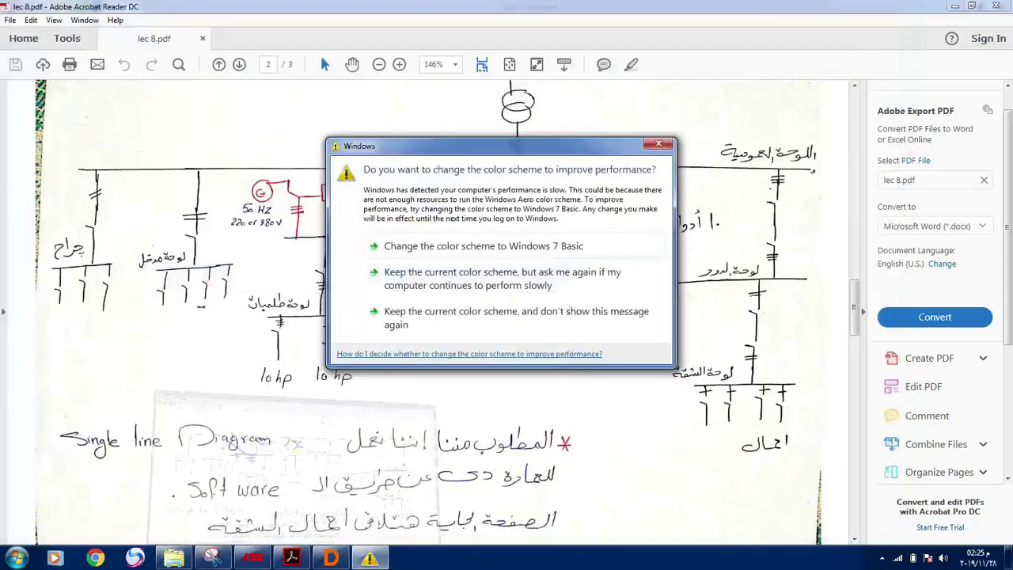
{"action": "left_click", "coordinate": [658, 143]}
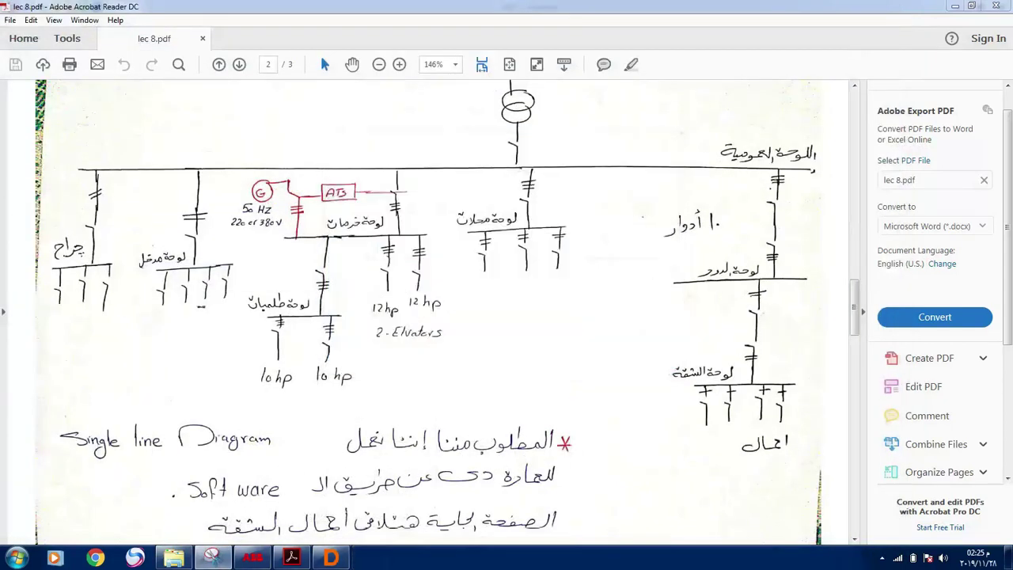
{"action": "scroll", "coordinate": [935, 316], "scroll_direction": "down", "scroll_amount": 3}
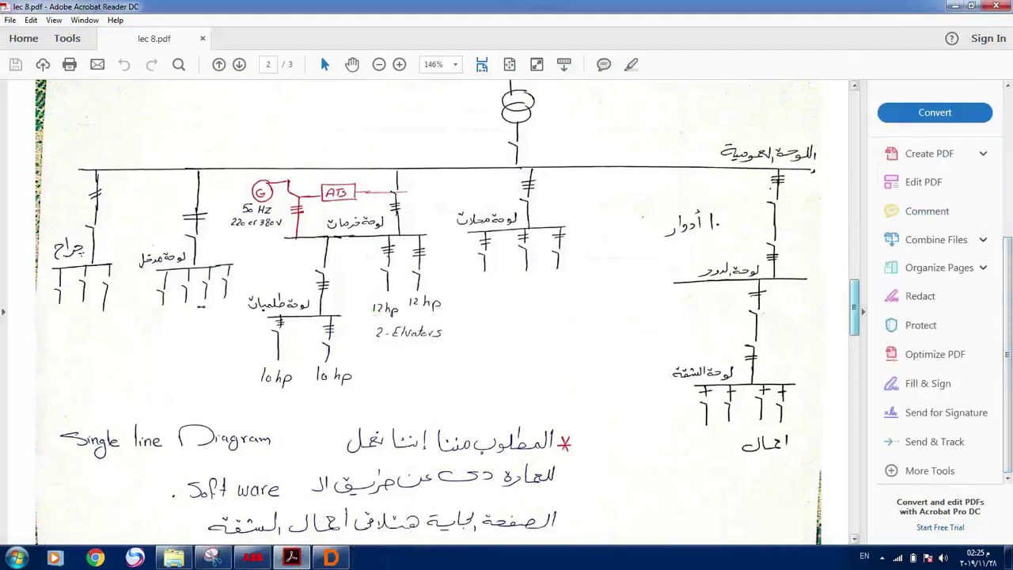
{"action": "key", "text": "End"}
{"action": "scroll", "coordinate": [444, 308], "scroll_direction": "up", "scroll_amount": 6}
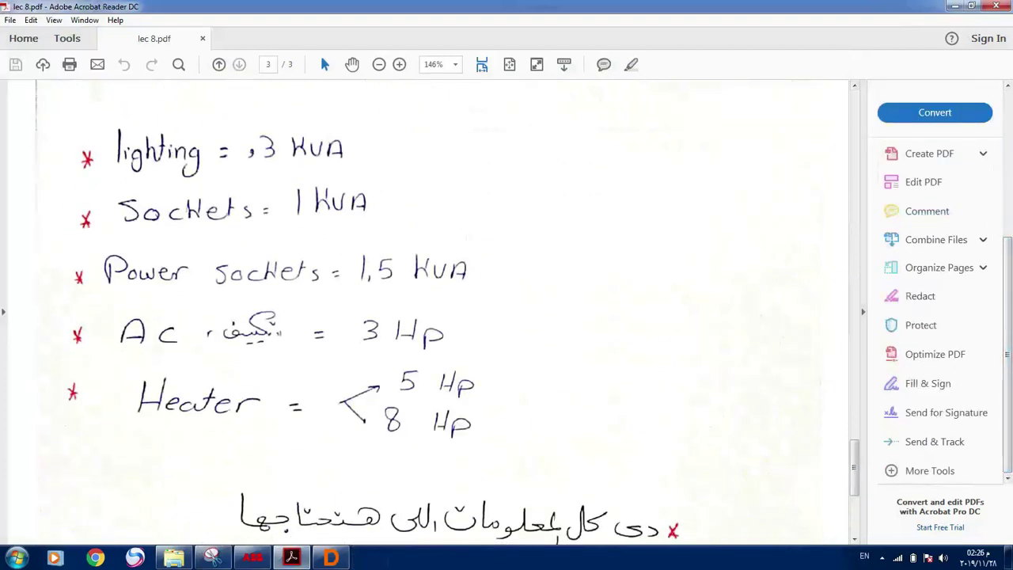
{"action": "scroll", "coordinate": [443, 308], "scroll_direction": "up", "scroll_amount": 3}
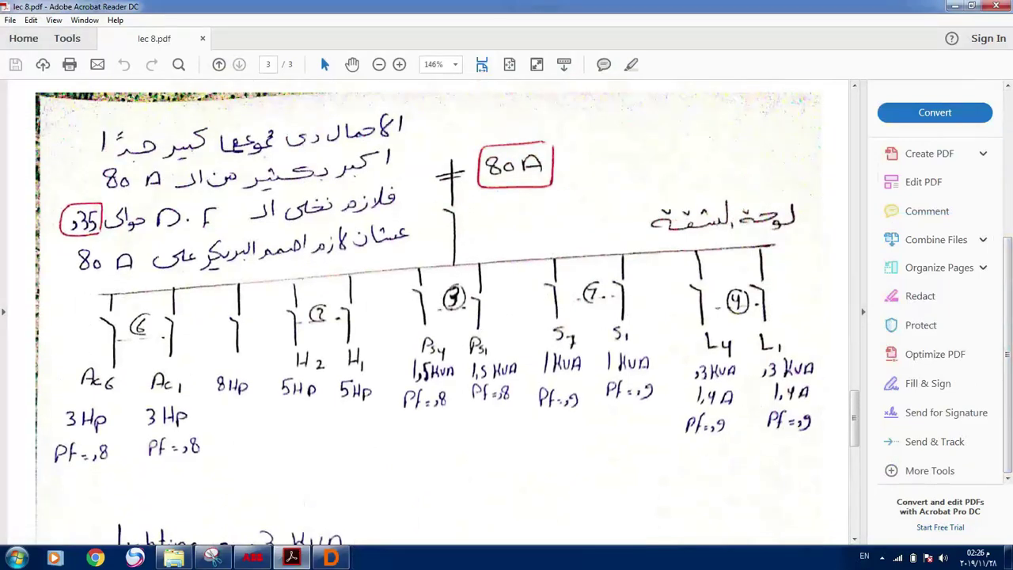
{"action": "scroll", "coordinate": [433, 343], "scroll_direction": "up", "scroll_amount": 1}
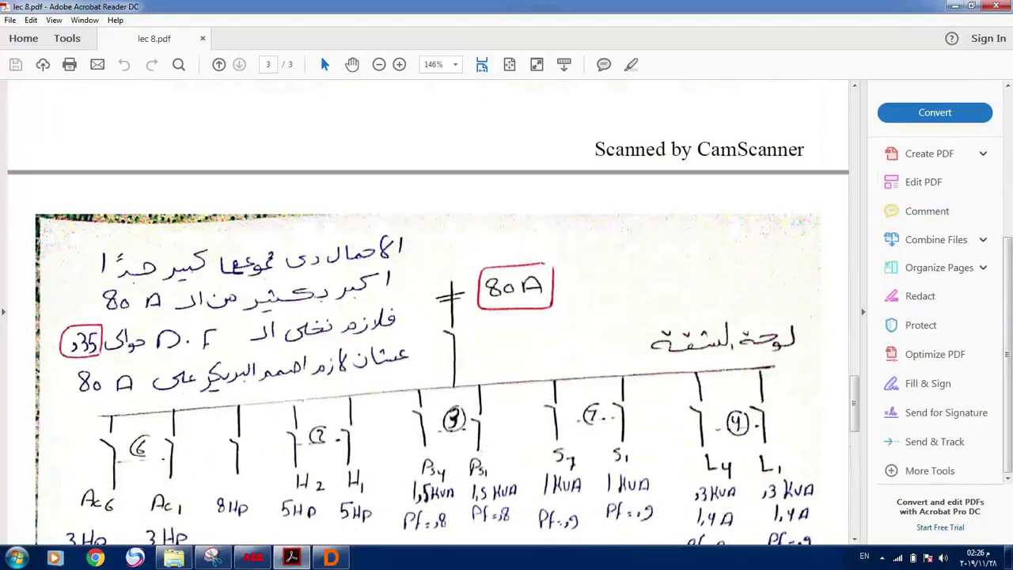
Switch back to the DOC drawing sheet, and bring up the annotated diagram snip for reference.
{"action": "key", "text": "alt+Tab"}
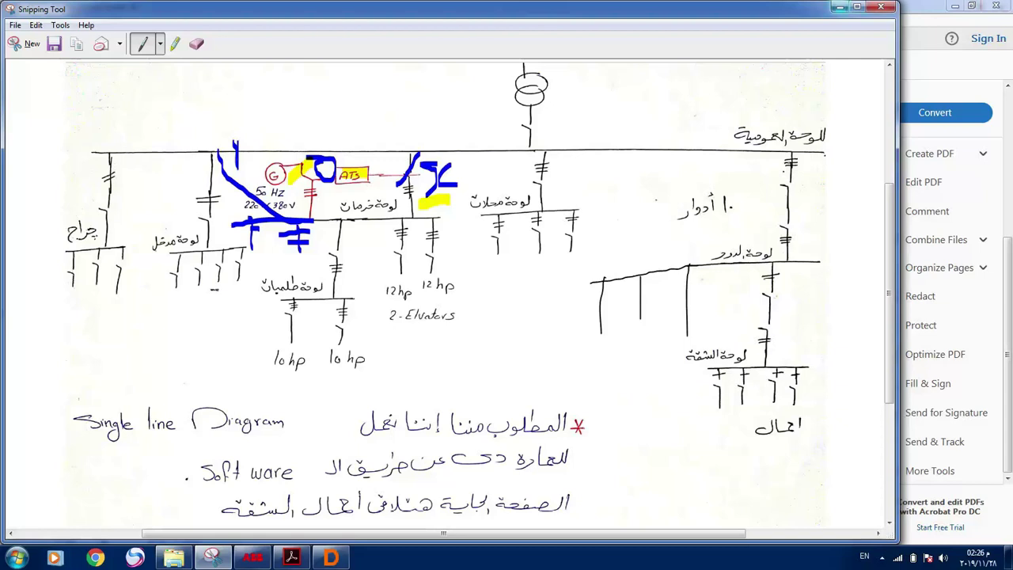
{"action": "left_click", "coordinate": [840, 6]}
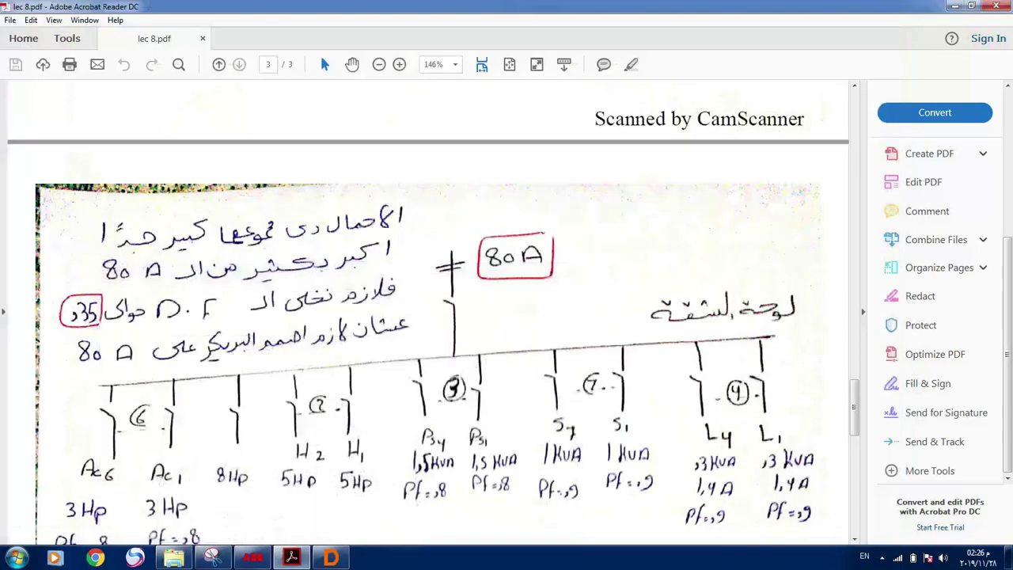
{"action": "left_click", "coordinate": [955, 6]}
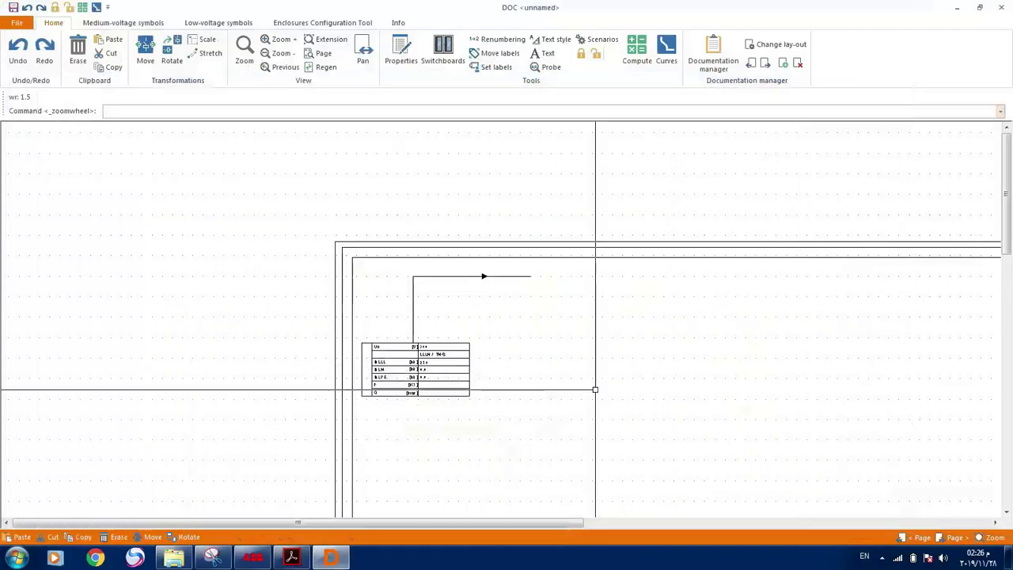
{"action": "scroll", "coordinate": [715, 377], "scroll_direction": "up", "scroll_amount": 2}
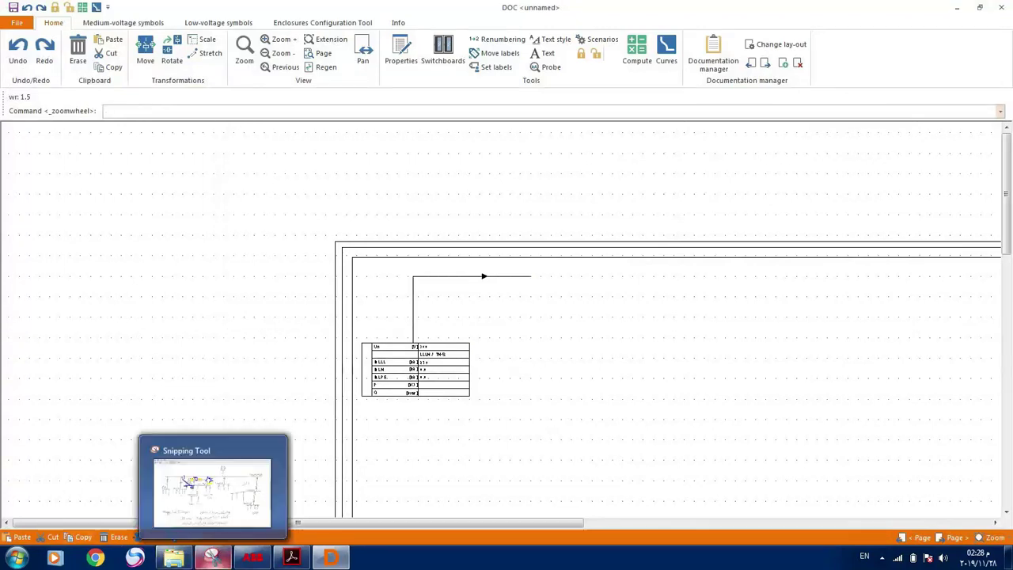
{"action": "left_click", "coordinate": [212, 557]}
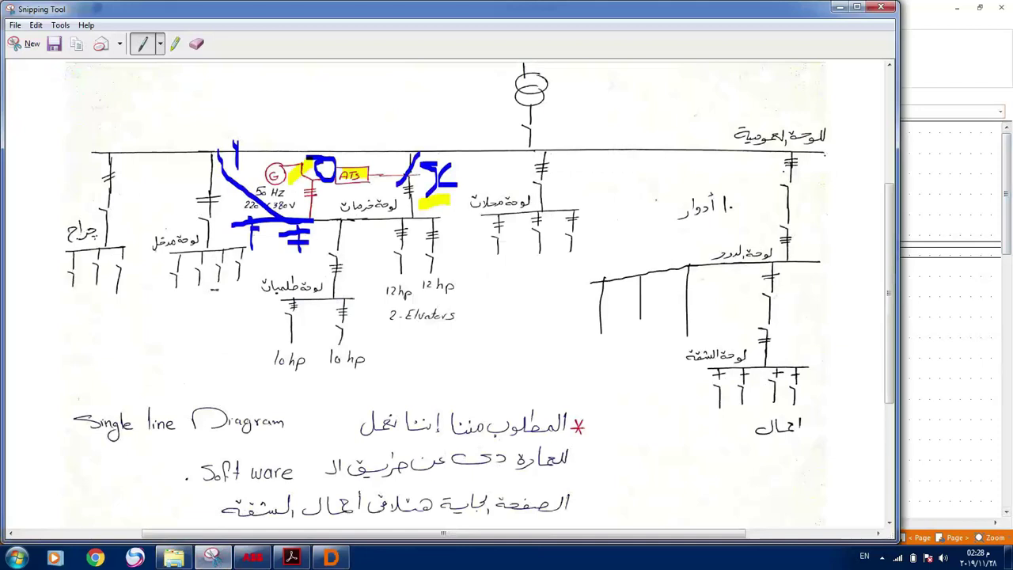
Extend the floor panel's busbar line for a fourth hanging branch, and check the apartment panel diagram in lec 8.pdf.
{"action": "mouse_move", "coordinate": [603, 280]}
{"action": "left_mouse_down"}
{"action": "mouse_move", "coordinate": [522, 286]}
{"action": "mouse_move", "coordinate": [552, 327]}
{"action": "left_mouse_up"}
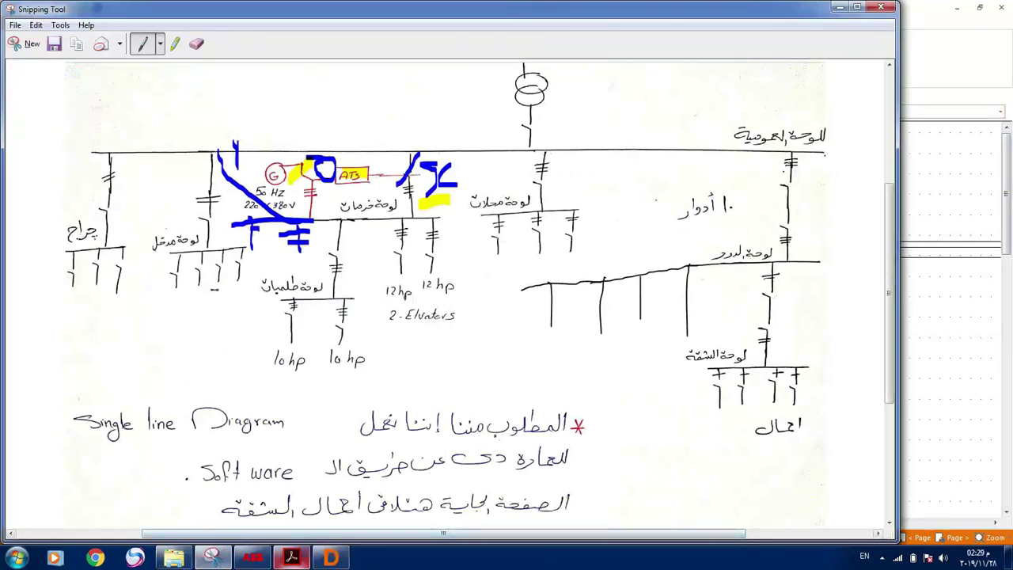
{"action": "left_click", "coordinate": [291, 557]}
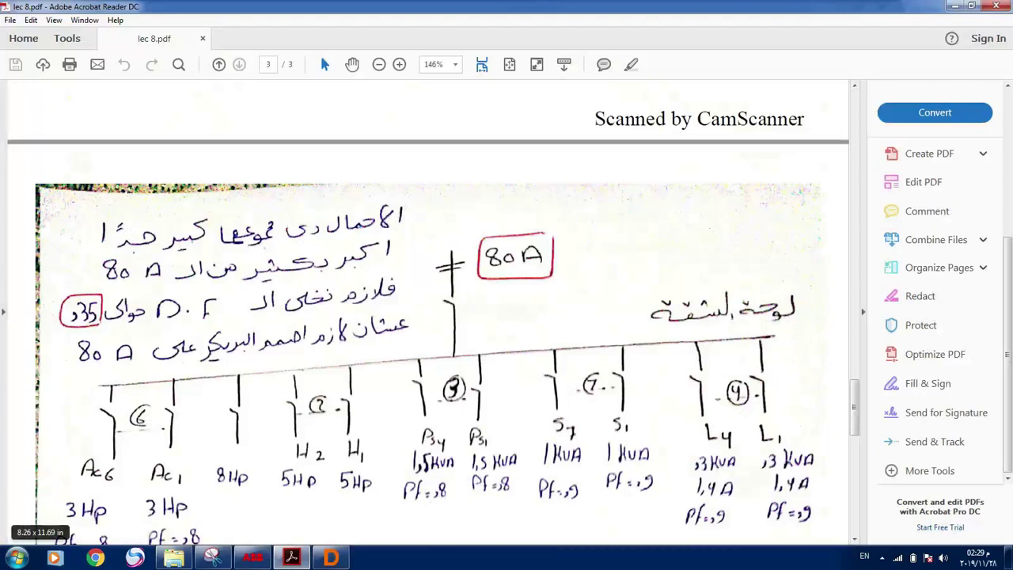
{"action": "left_click", "coordinate": [953, 6]}
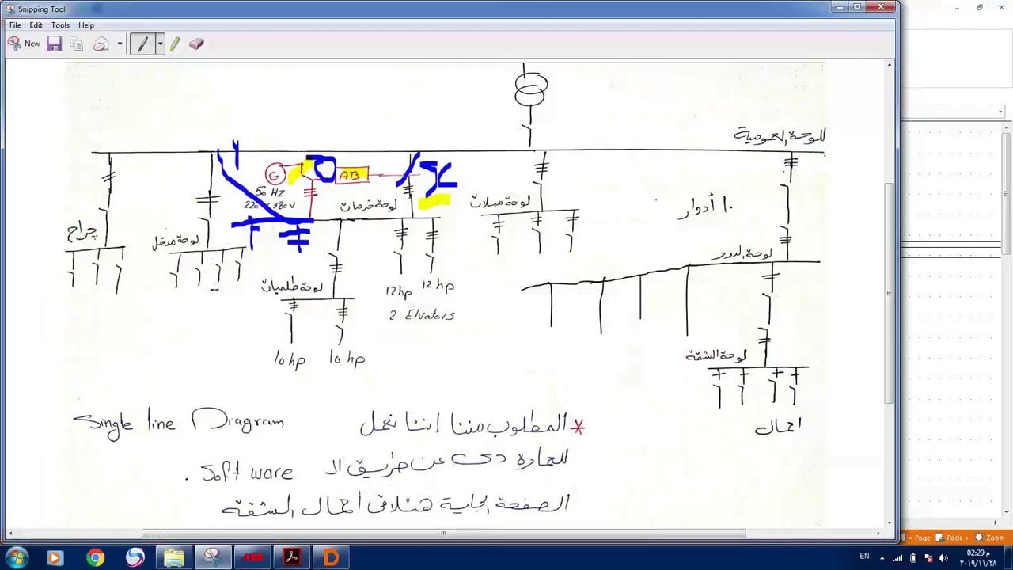
Write 80 beneath the apartment panel's loads and draw loops at the lower ends of three added floor panel branches.
{"action": "mouse_move", "coordinate": [761, 475]}
{"action": "left_mouse_down"}
{"action": "mouse_move", "coordinate": [790, 473]}
{"action": "mouse_move", "coordinate": [768, 524]}
{"action": "left_mouse_up"}
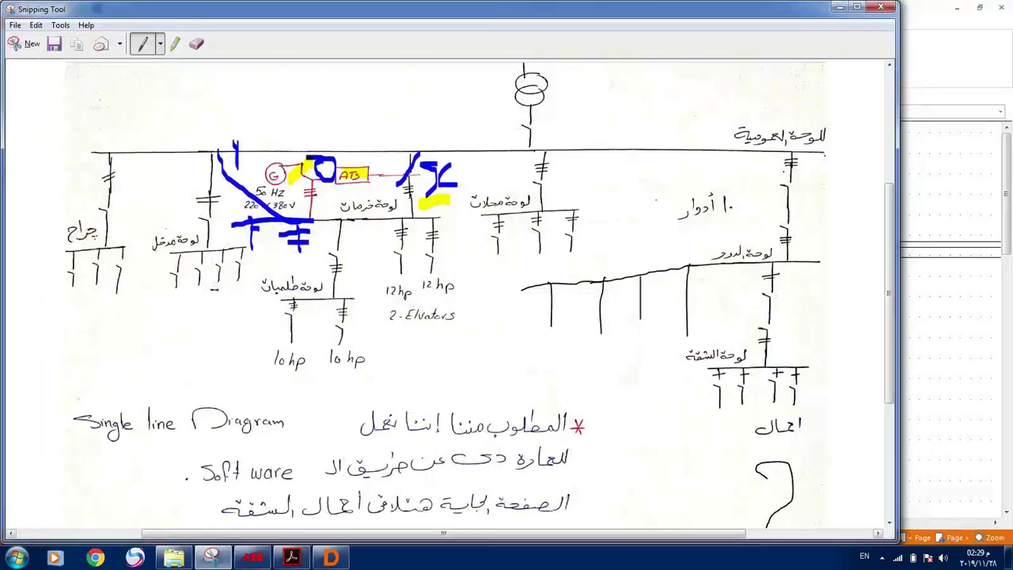
{"action": "left_click_drag", "start_coordinate": [443, 533], "coordinate": [570, 533]}
{"action": "scroll", "coordinate": [449, 299], "scroll_direction": "down", "scroll_amount": 1}
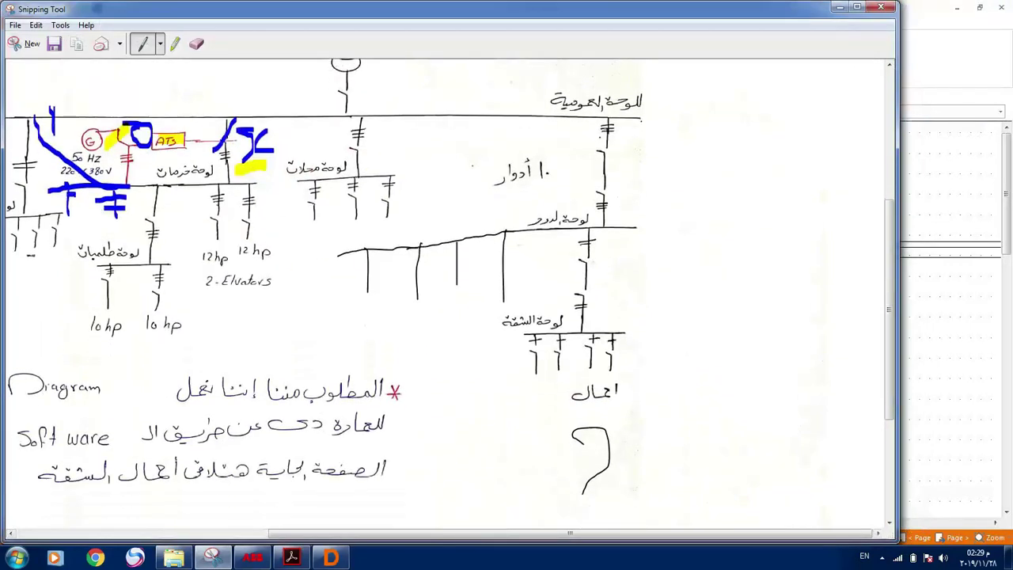
{"action": "mouse_move", "coordinate": [592, 492]}
{"action": "left_mouse_down"}
{"action": "mouse_move", "coordinate": [614, 457]}
{"action": "mouse_move", "coordinate": [584, 447]}
{"action": "left_mouse_up"}
{"action": "mouse_move", "coordinate": [652, 453]}
{"action": "left_mouse_down"}
{"action": "mouse_move", "coordinate": [628, 487]}
{"action": "mouse_move", "coordinate": [651, 445]}
{"action": "left_mouse_up"}
{"action": "mouse_move", "coordinate": [503, 299]}
{"action": "left_mouse_down"}
{"action": "mouse_move", "coordinate": [477, 309]}
{"action": "mouse_move", "coordinate": [485, 315]}
{"action": "mouse_move", "coordinate": [503, 302]}
{"action": "mouse_move", "coordinate": [458, 281]}
{"action": "mouse_move", "coordinate": [443, 287]}
{"action": "mouse_move", "coordinate": [459, 297]}
{"action": "mouse_move", "coordinate": [475, 290]}
{"action": "mouse_move", "coordinate": [402, 305]}
{"action": "mouse_move", "coordinate": [432, 299]}
{"action": "left_mouse_up"}
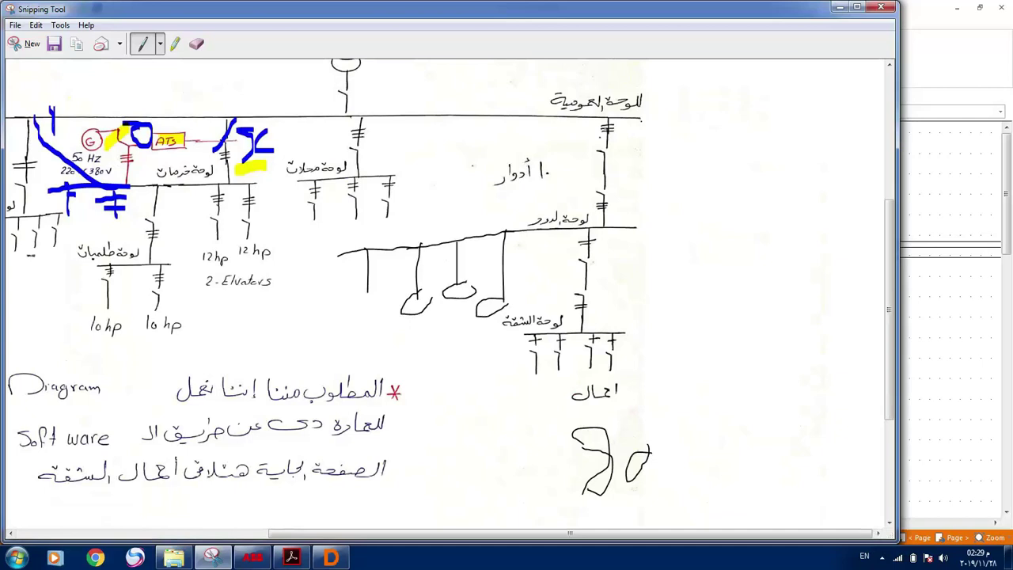
Put the snip away, check the power supply in the DOC drawing, and review the single line diagram on page 2 of lec 8.pdf.
{"action": "left_click", "coordinate": [839, 7]}
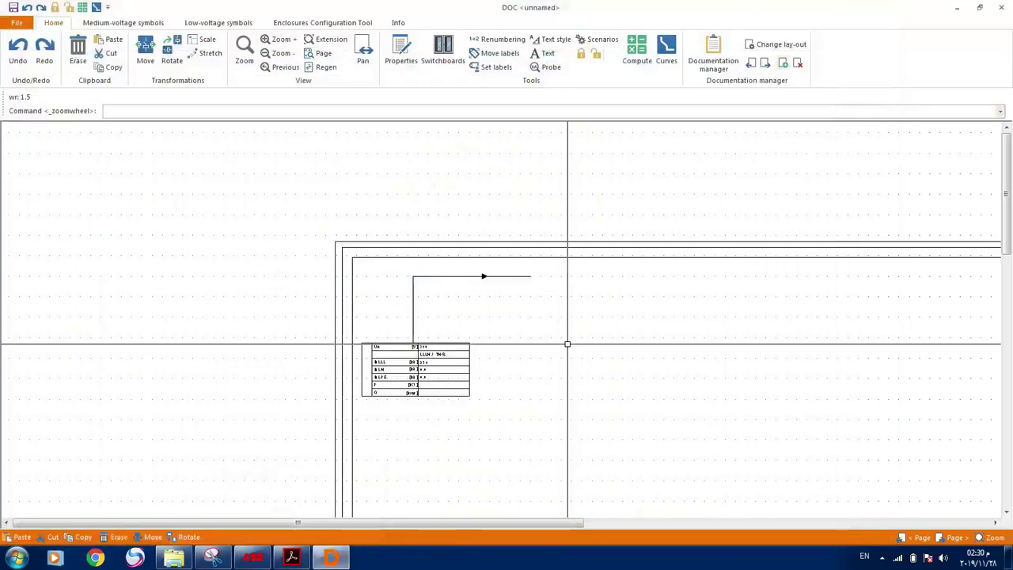
{"action": "scroll", "coordinate": [551, 351], "scroll_direction": "down", "scroll_amount": 2}
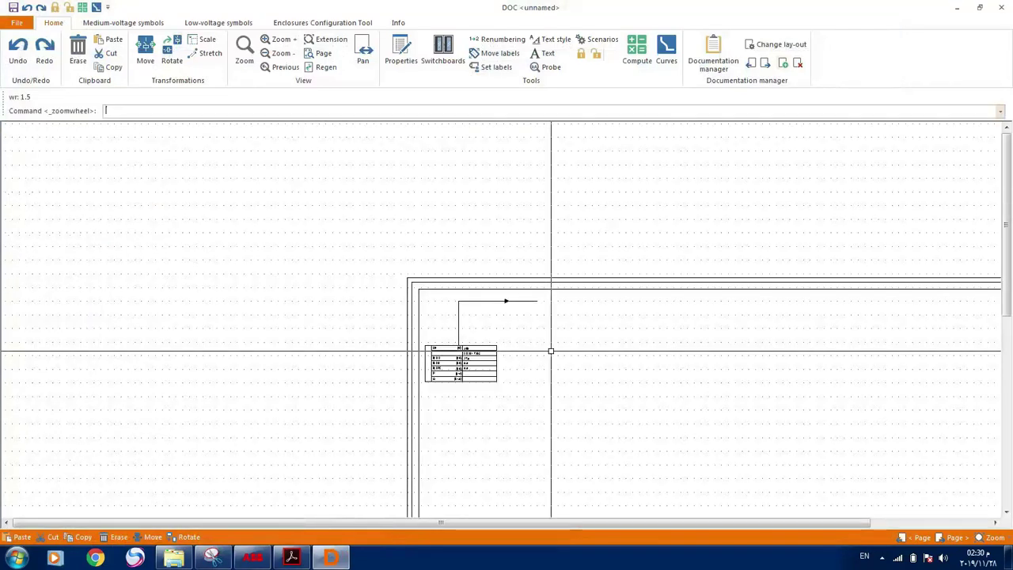
{"action": "scroll", "coordinate": [550, 350], "scroll_direction": "up", "scroll_amount": 5}
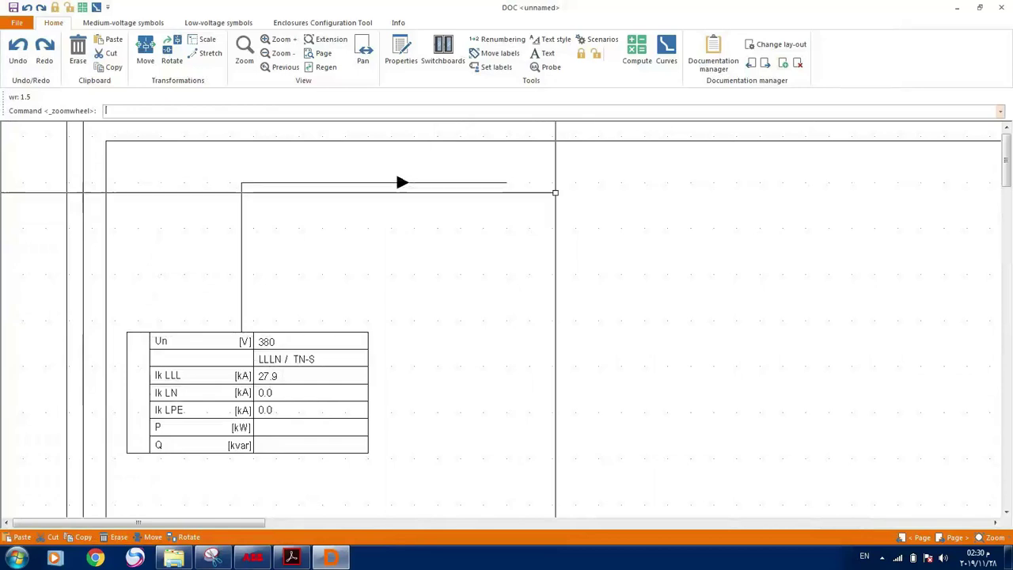
{"action": "left_click", "coordinate": [291, 558]}
{"action": "left_click", "coordinate": [291, 493]}
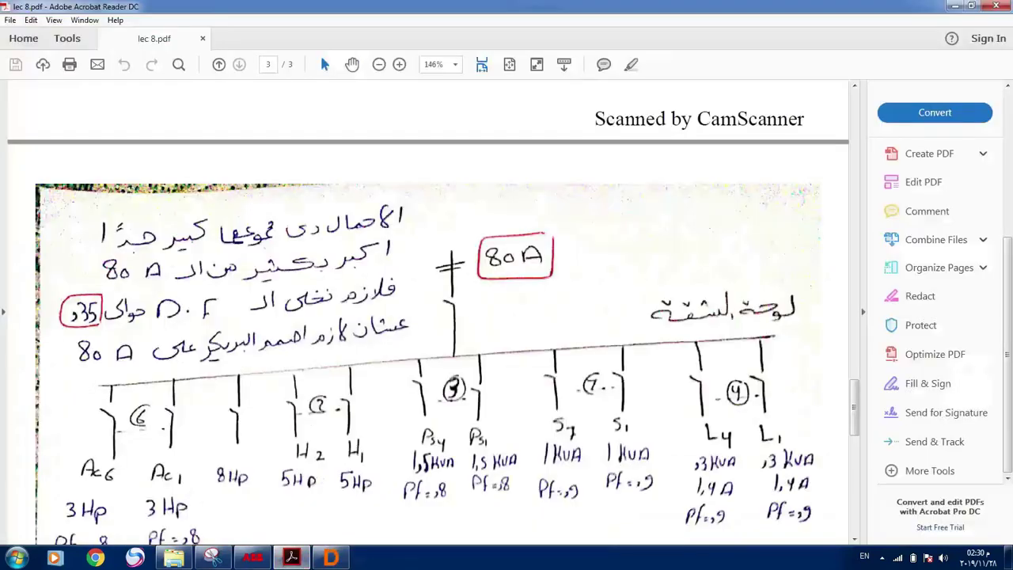
{"action": "scroll", "coordinate": [427, 317], "scroll_direction": "up", "scroll_amount": 10}
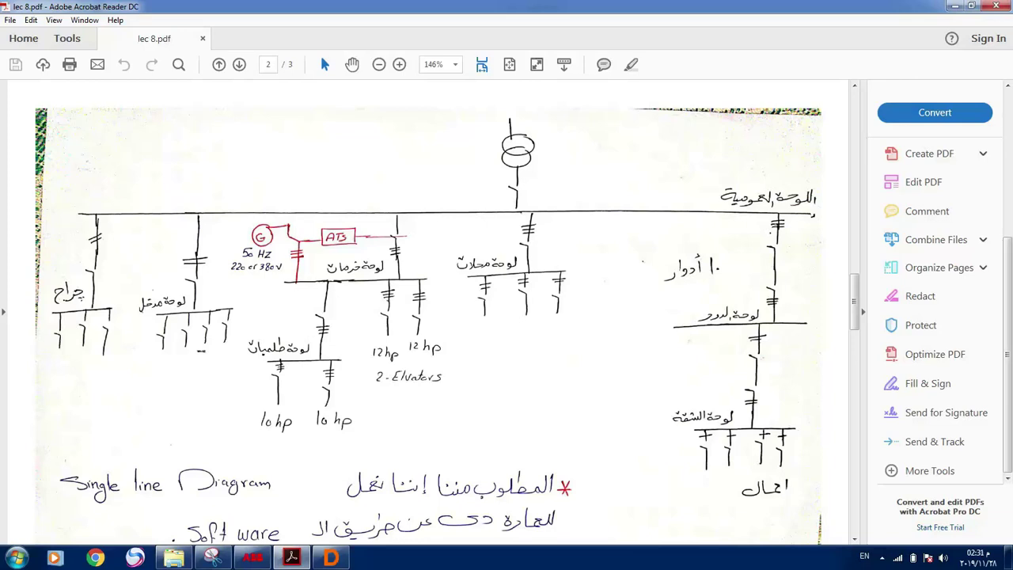
Return to the DOC drawing and review the power supply's LV distribution and transformer settings in its properties without changing them.
{"action": "left_click", "coordinate": [331, 558]}
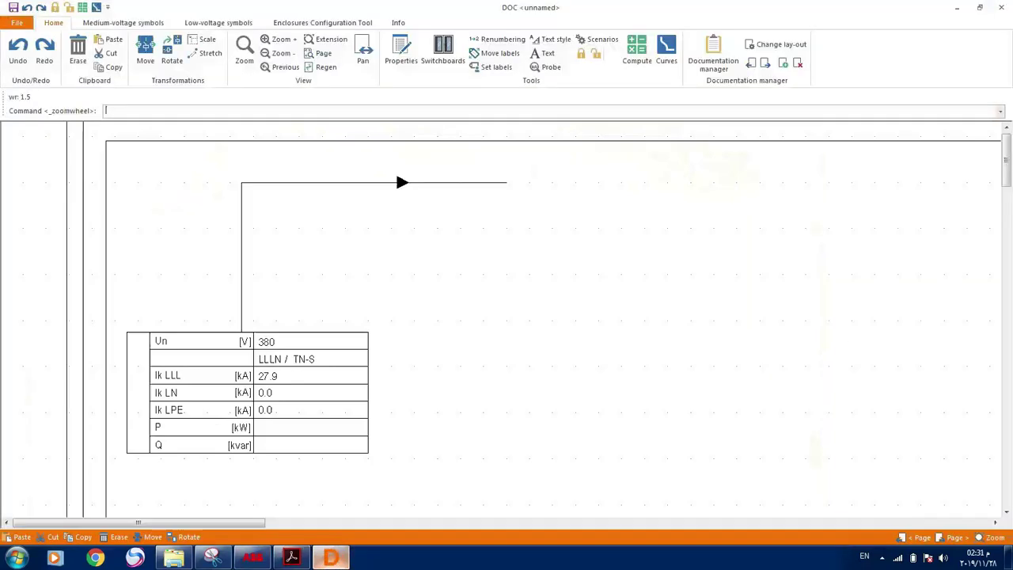
{"action": "type", "text": "abbprops"}
{"action": "key", "text": "Return"}
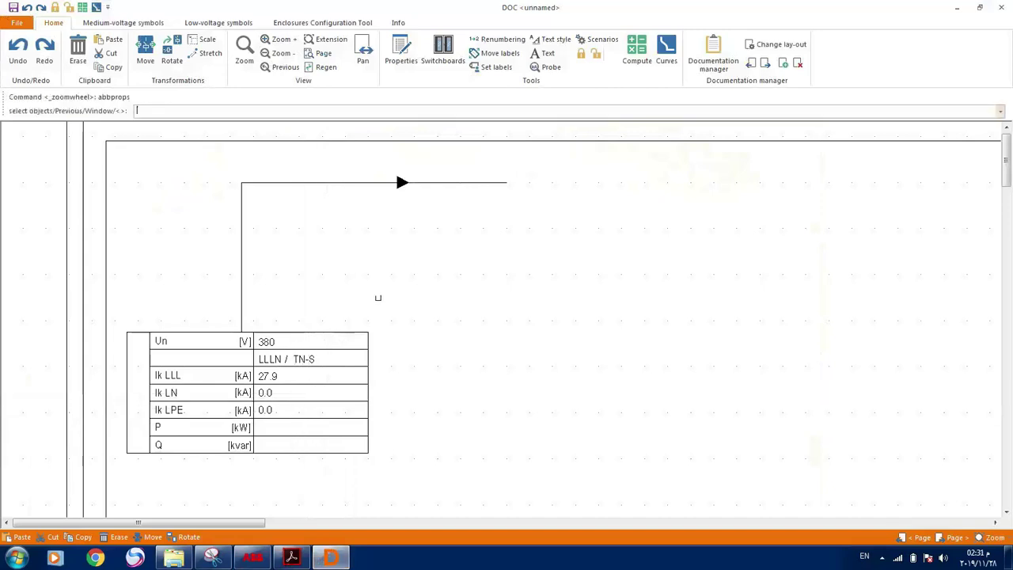
{"action": "left_click", "coordinate": [294, 384]}
{"action": "key", "text": "Return"}
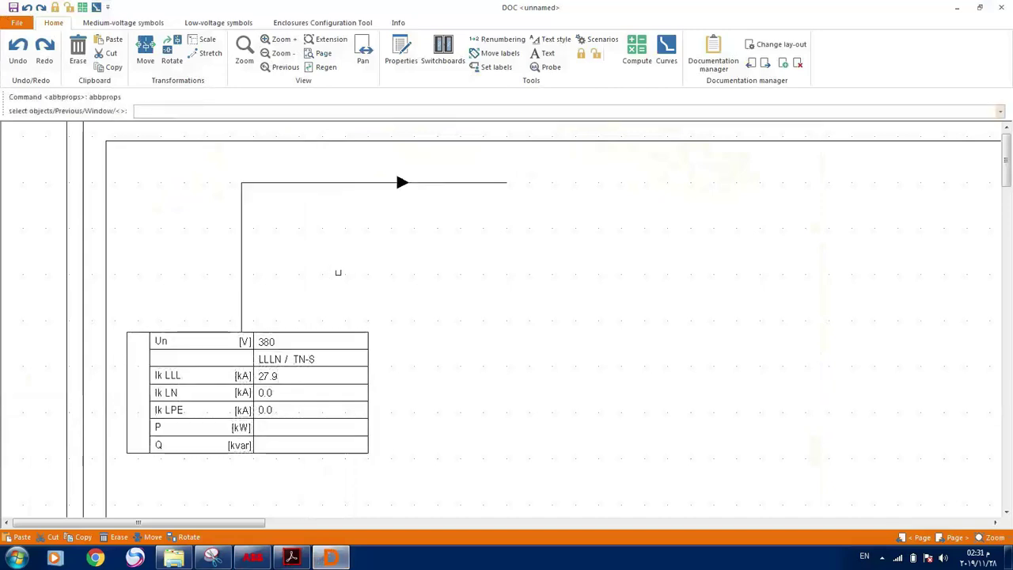
{"action": "scroll", "coordinate": [348, 349], "scroll_direction": "down", "scroll_amount": 3}
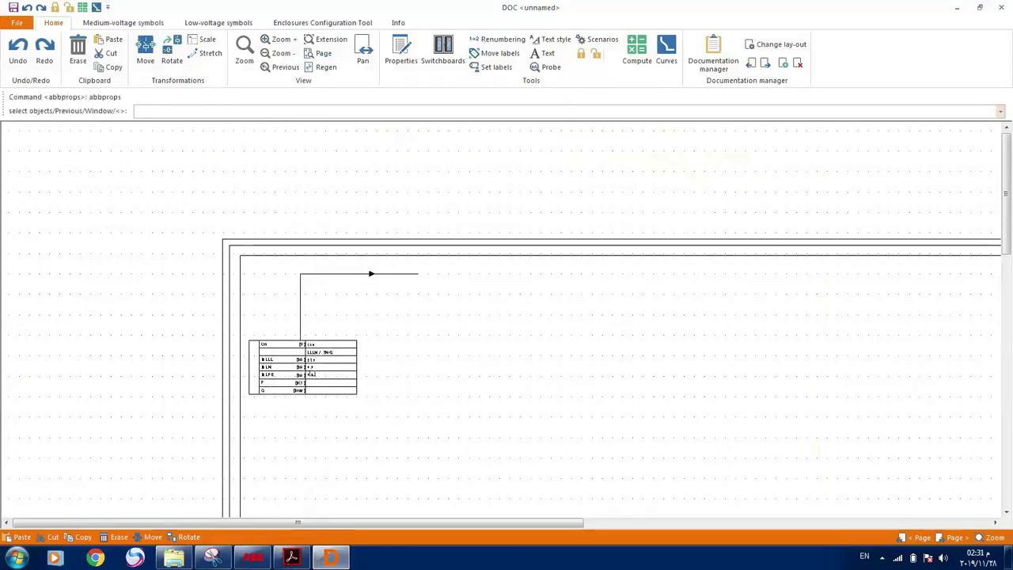
{"action": "left_click", "coordinate": [310, 372]}
{"action": "key", "text": "Return"}
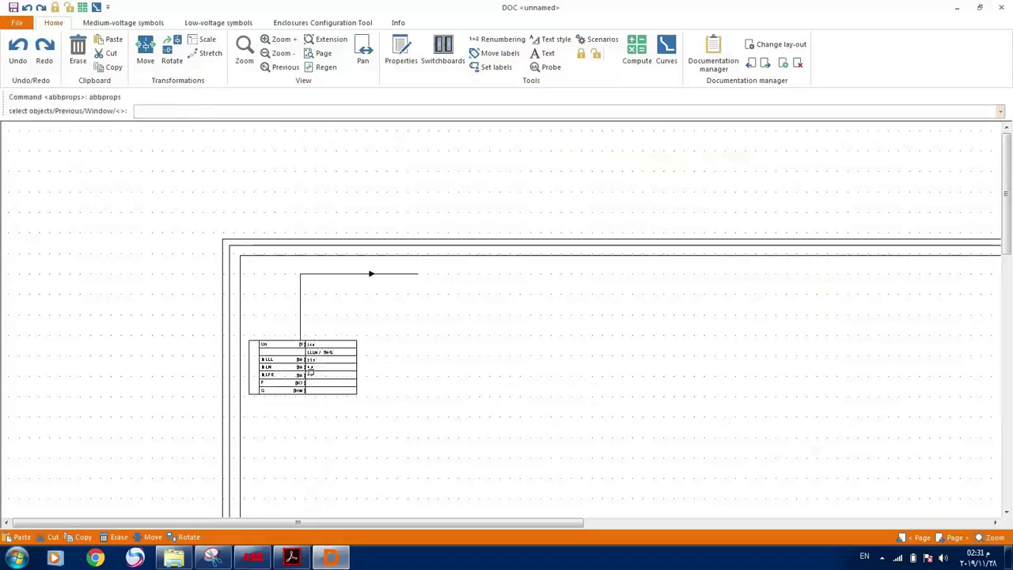
{"action": "left_click", "coordinate": [309, 370]}
{"action": "key", "text": "Return"}
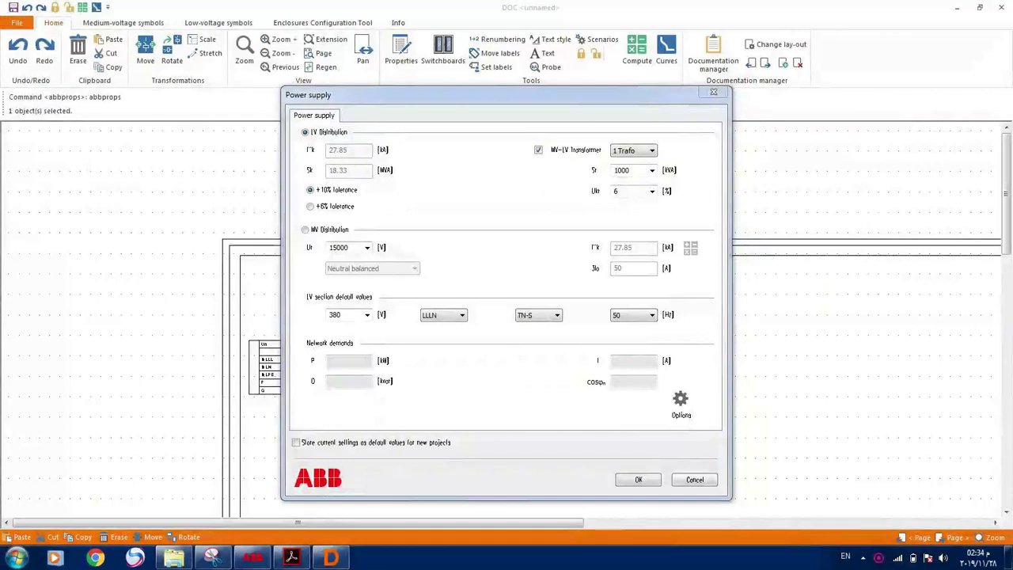
{"action": "left_click", "coordinate": [713, 93]}
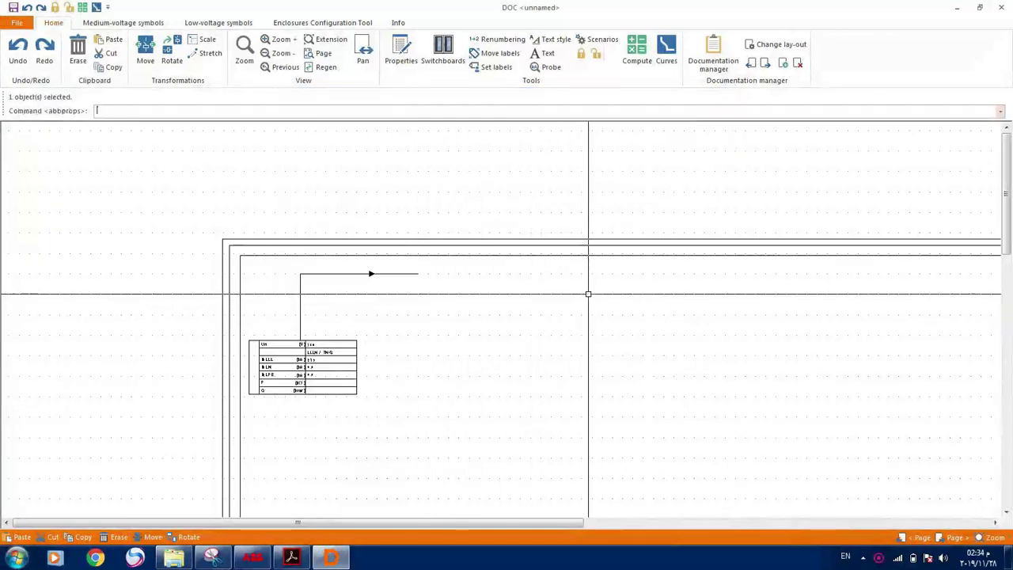
Look through the available command and symbol sets and the variants of the low-voltage circuit breaker.
{"action": "scroll", "coordinate": [589, 297], "scroll_direction": "down", "scroll_amount": 5}
{"action": "scroll", "coordinate": [590, 304], "scroll_direction": "up", "scroll_amount": 7}
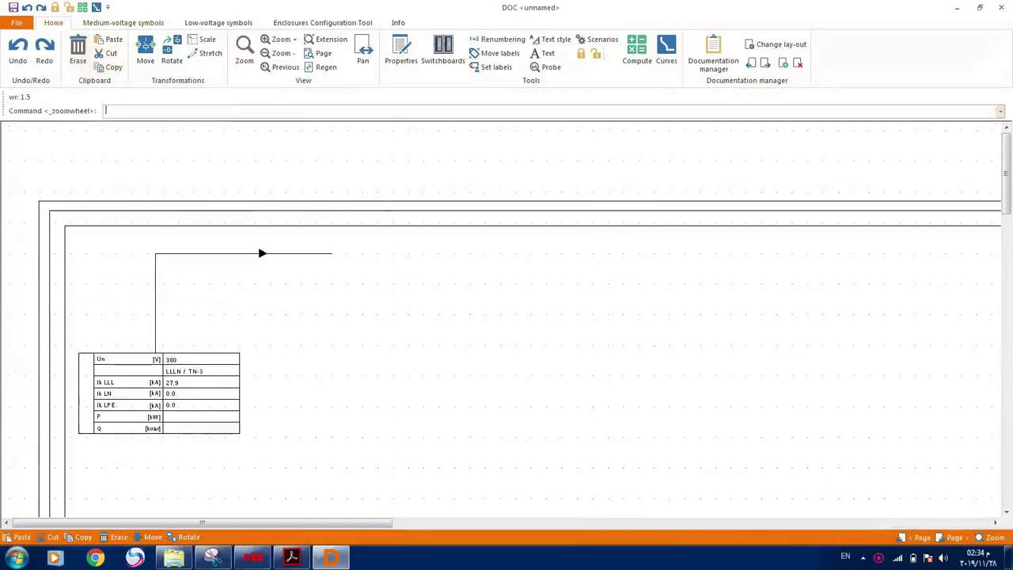
{"action": "left_click", "coordinate": [219, 22]}
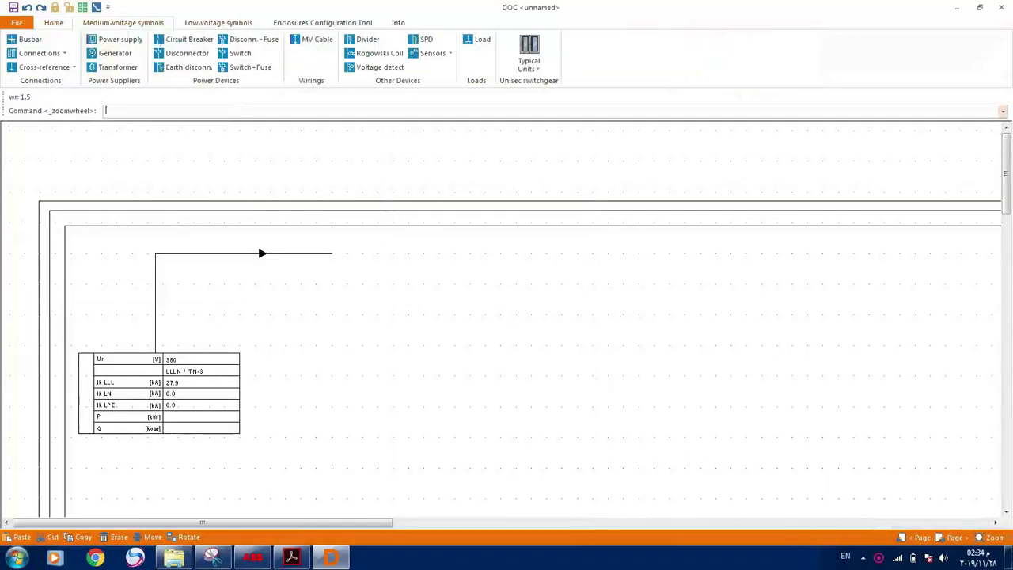
{"action": "left_click", "coordinate": [322, 22]}
{"action": "left_click", "coordinate": [398, 22]}
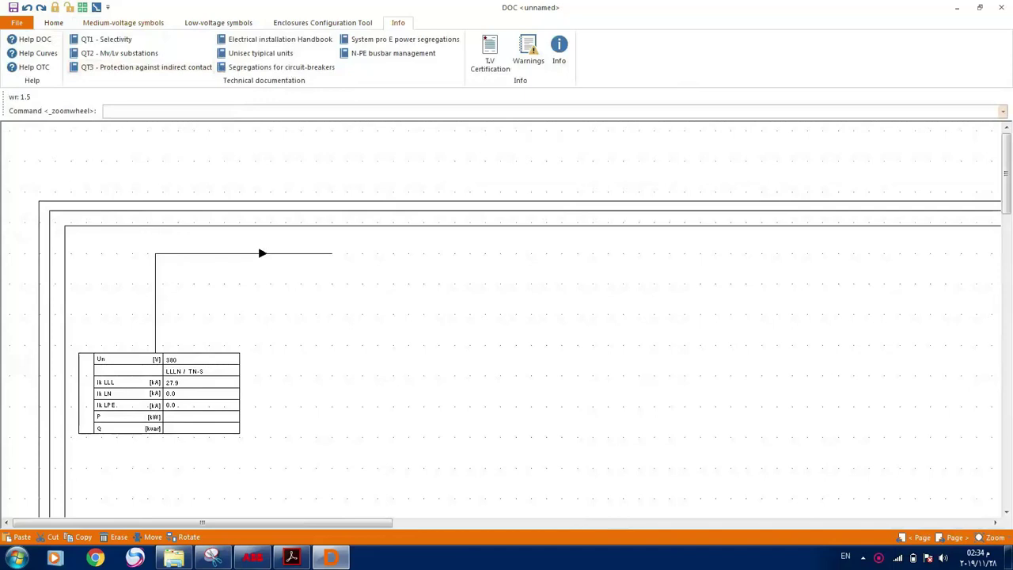
{"action": "scroll", "coordinate": [182, 66], "scroll_direction": "up", "scroll_amount": 2}
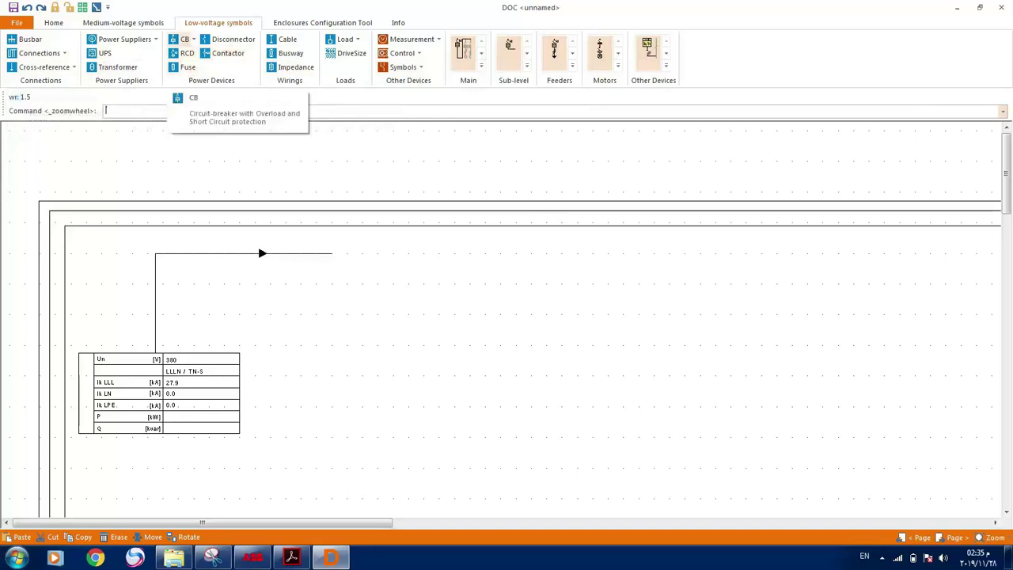
{"action": "left_click", "coordinate": [193, 39]}
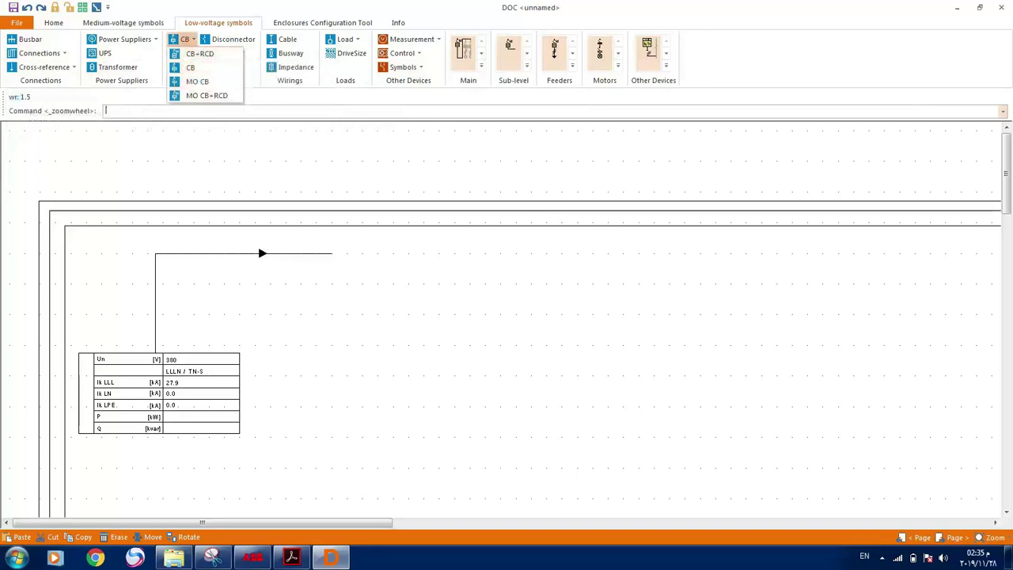
{"action": "left_click", "coordinate": [474, 409]}
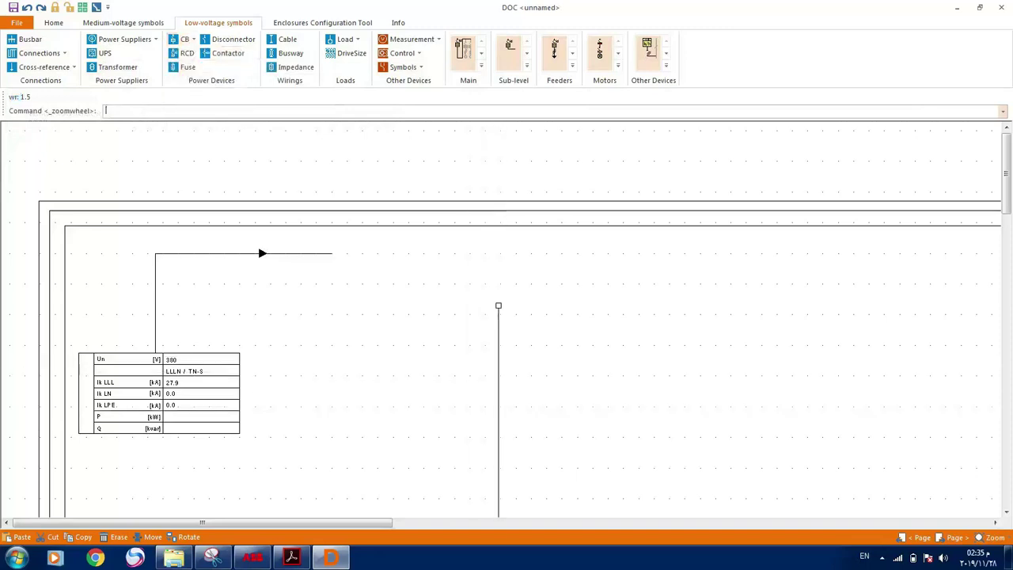
Place one low-voltage circuit breaker with overload and short circuit protection in the free area to the right of the power supply.
{"action": "left_click", "coordinate": [184, 39]}
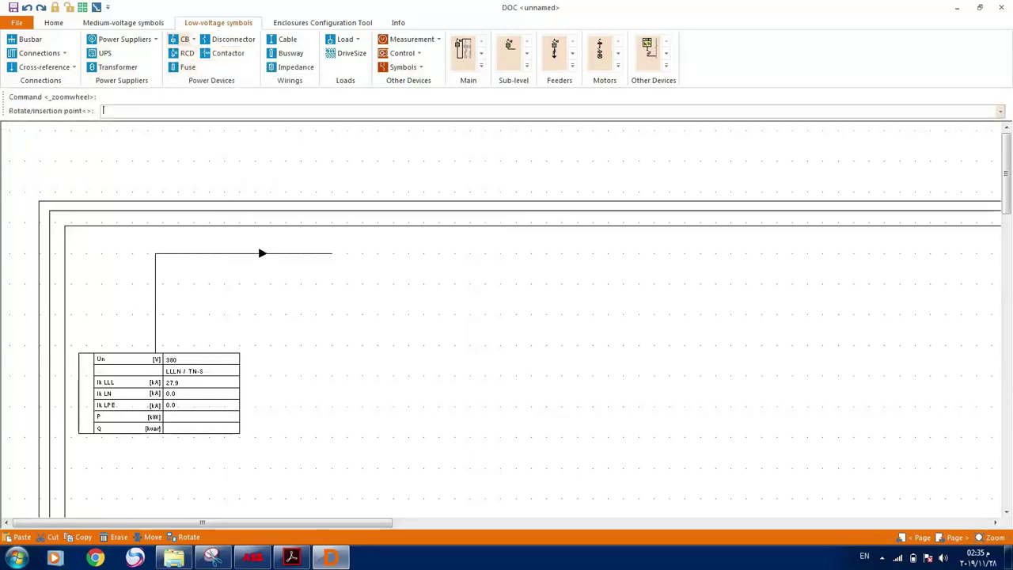
{"action": "left_click", "coordinate": [193, 39]}
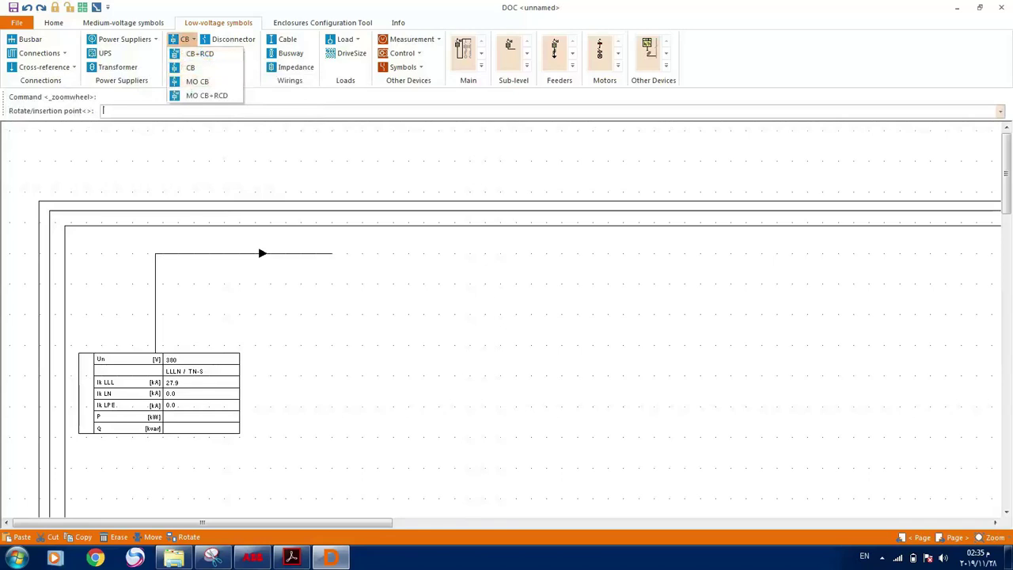
{"action": "scroll", "coordinate": [423, 376], "scroll_direction": "down", "scroll_amount": 1}
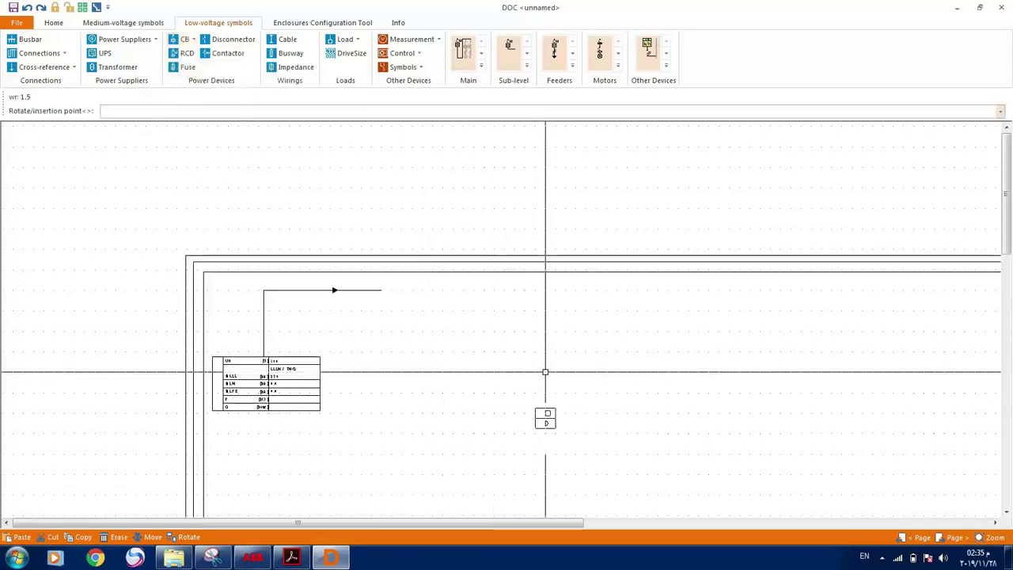
{"action": "left_click", "coordinate": [493, 350]}
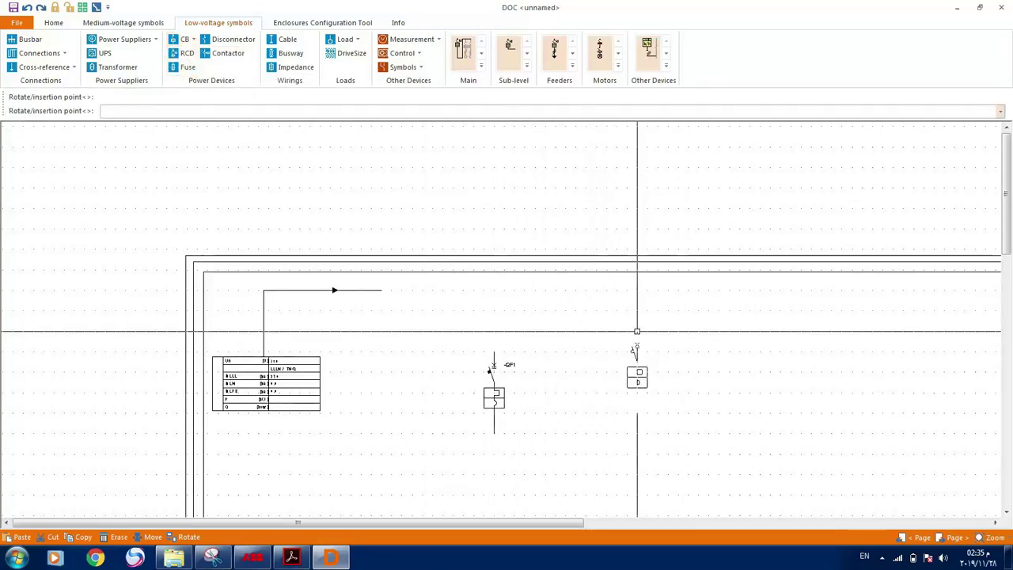
{"action": "key", "text": "Escape"}
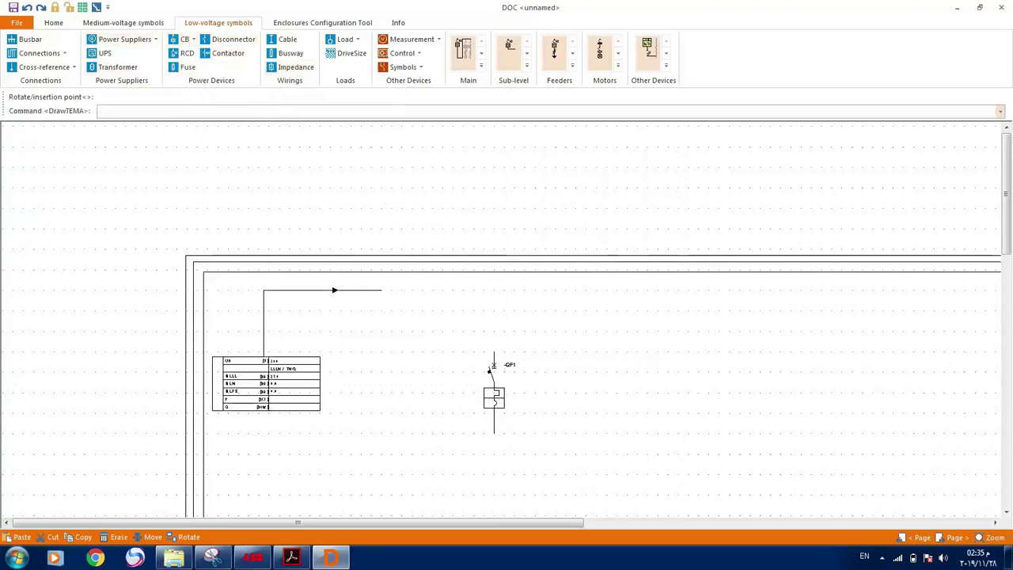
Place one low-voltage fuse to the right of the circuit breaker, level with it.
{"action": "left_click", "coordinate": [186, 66]}
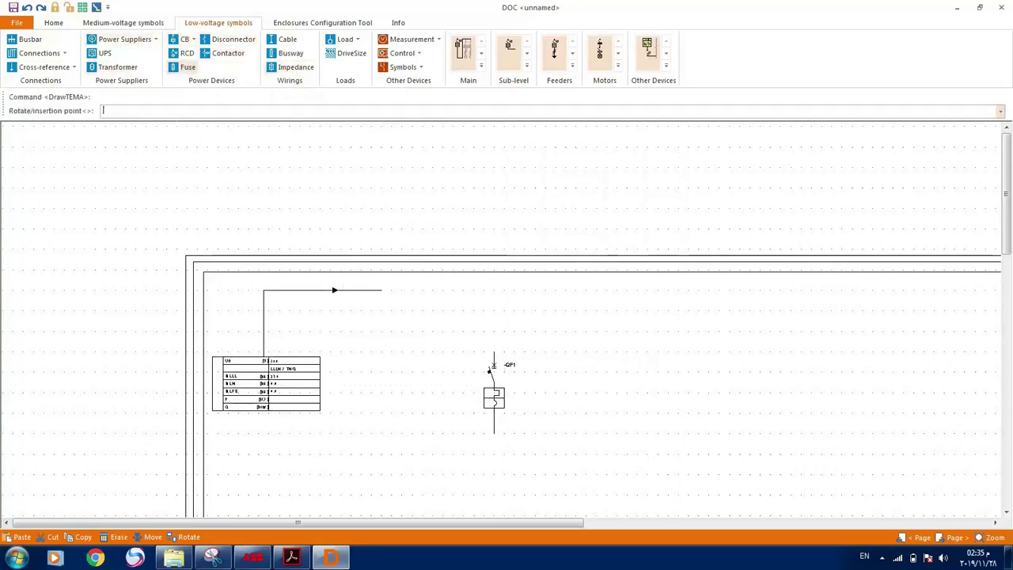
{"action": "left_click", "coordinate": [647, 354]}
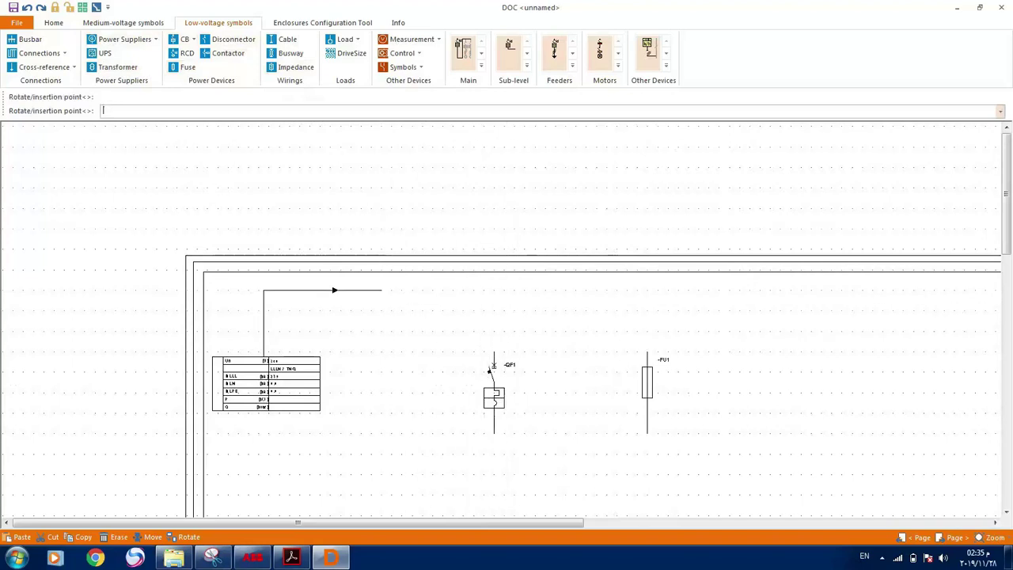
{"action": "key", "text": "Escape"}
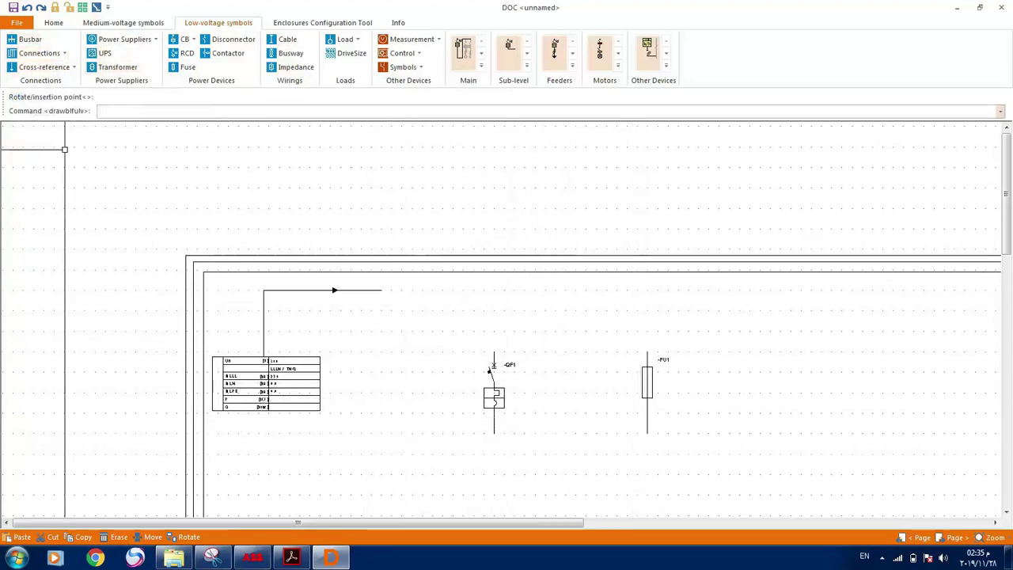
Draw a connection from the circuit breaker's upper terminal to the fuse's upper terminal.
{"action": "left_click", "coordinate": [35, 53]}
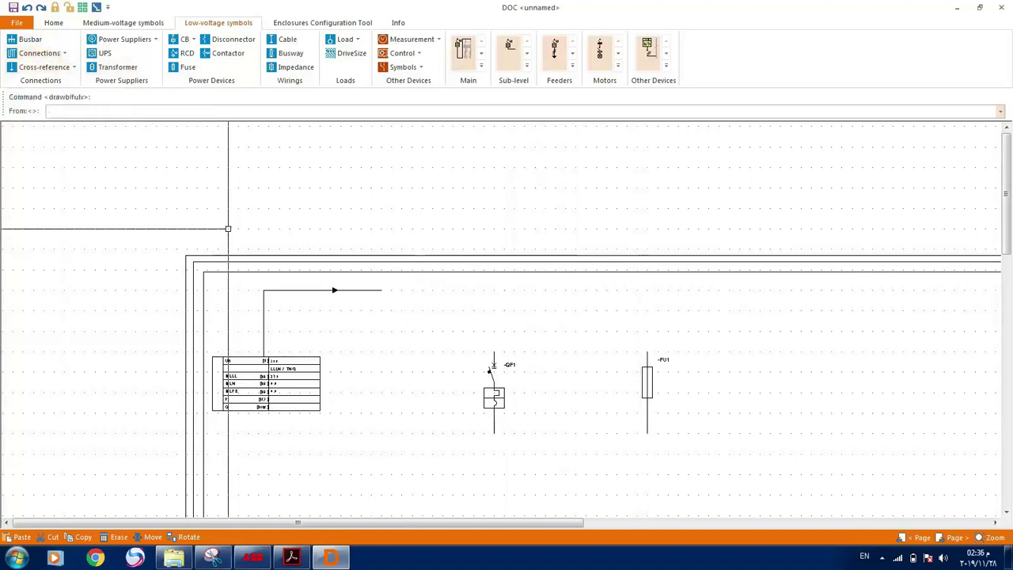
{"action": "left_click", "coordinate": [494, 352]}
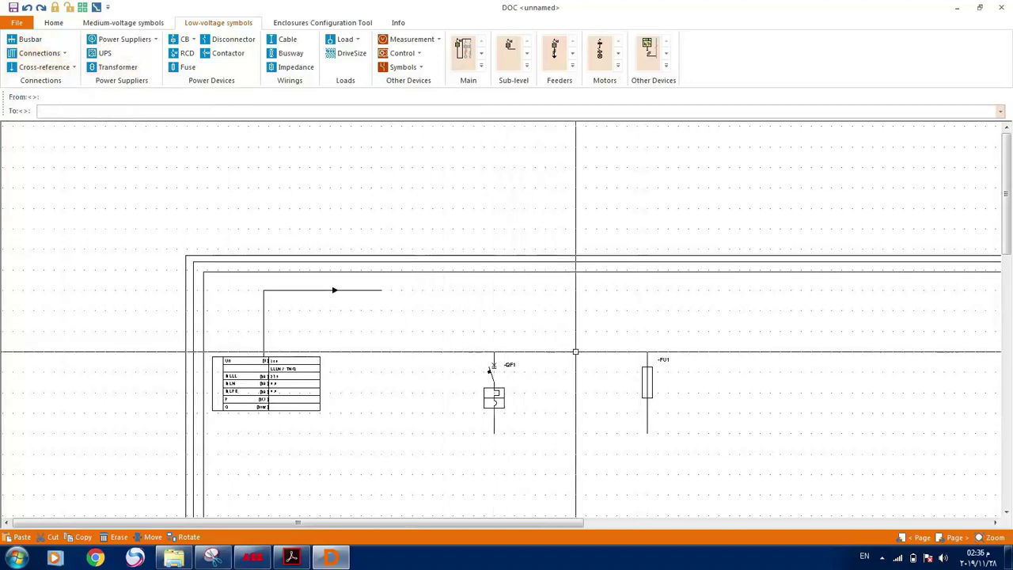
{"action": "left_click", "coordinate": [647, 351]}
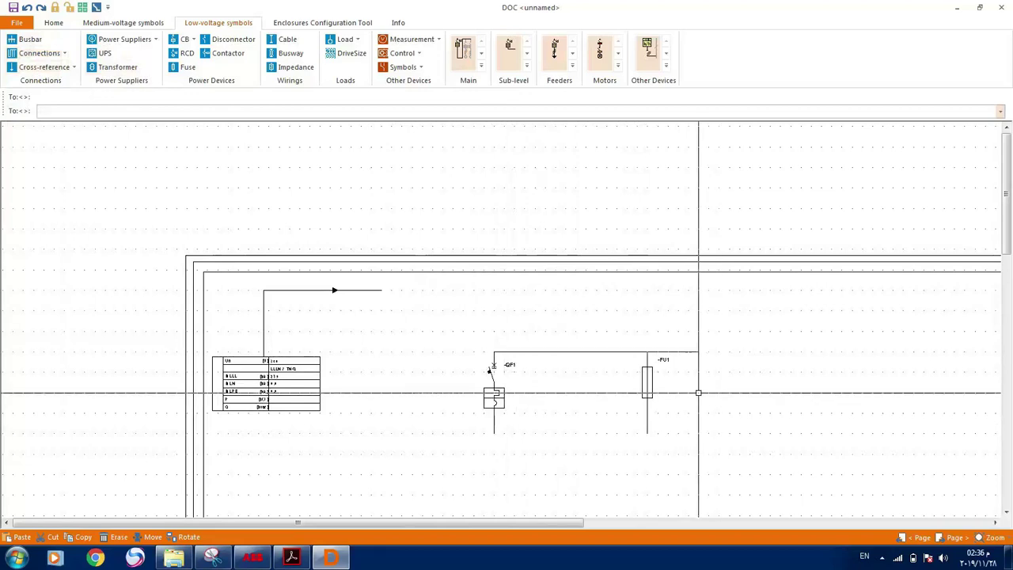
{"action": "key", "text": "Escape"}
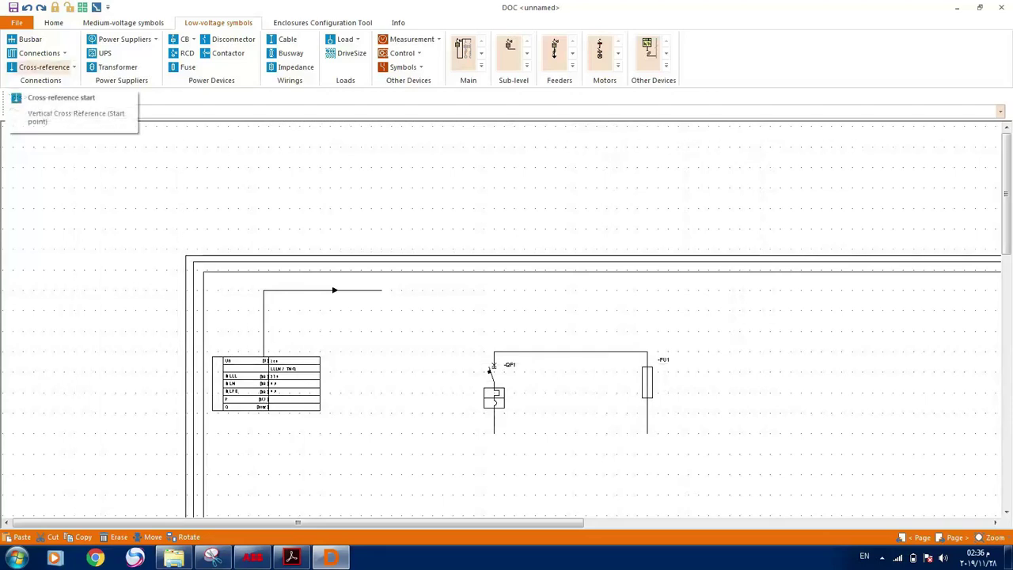
{"action": "left_click", "coordinate": [44, 67]}
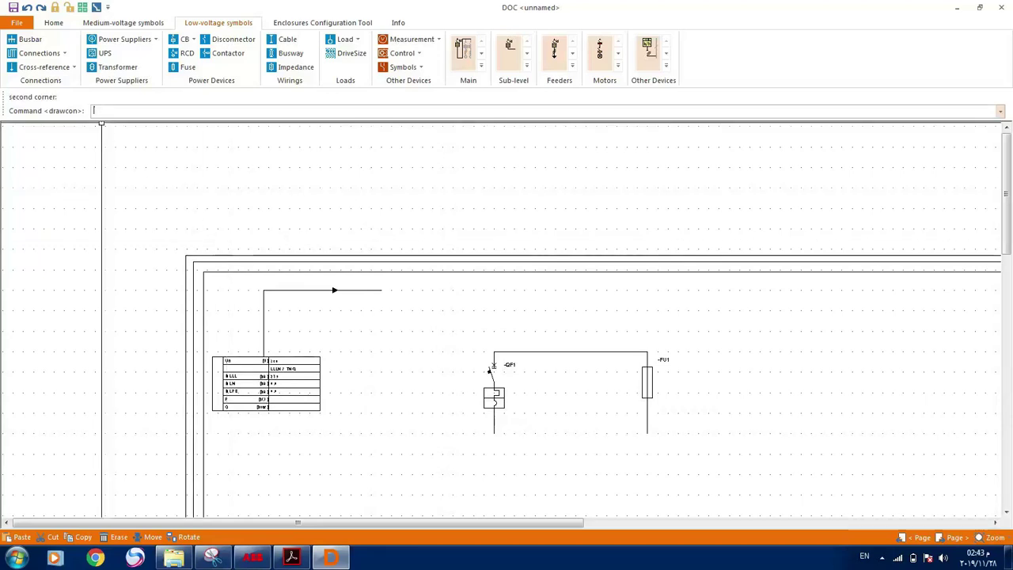
{"action": "left_click", "coordinate": [73, 67]}
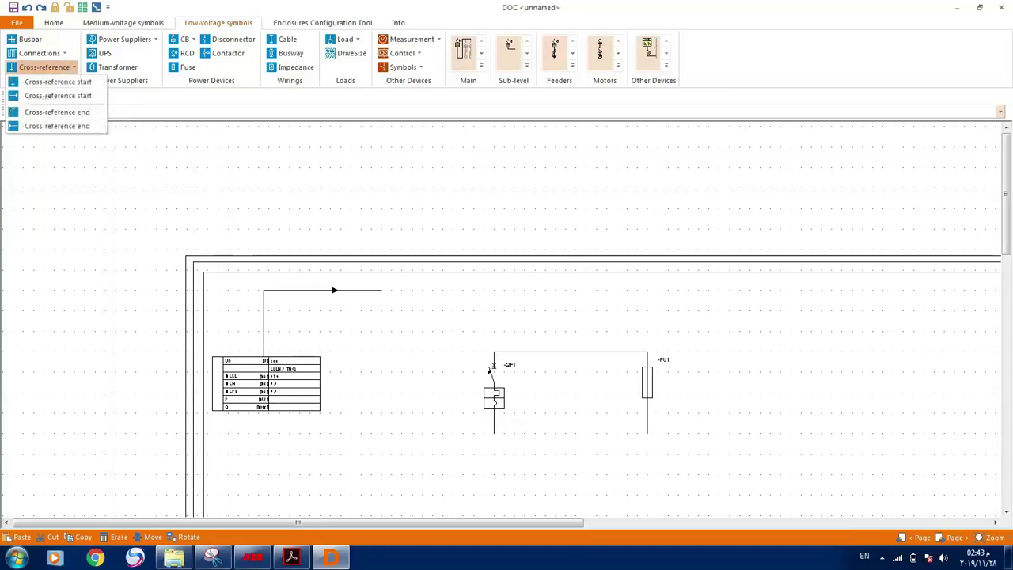
{"action": "left_click", "coordinate": [57, 112]}
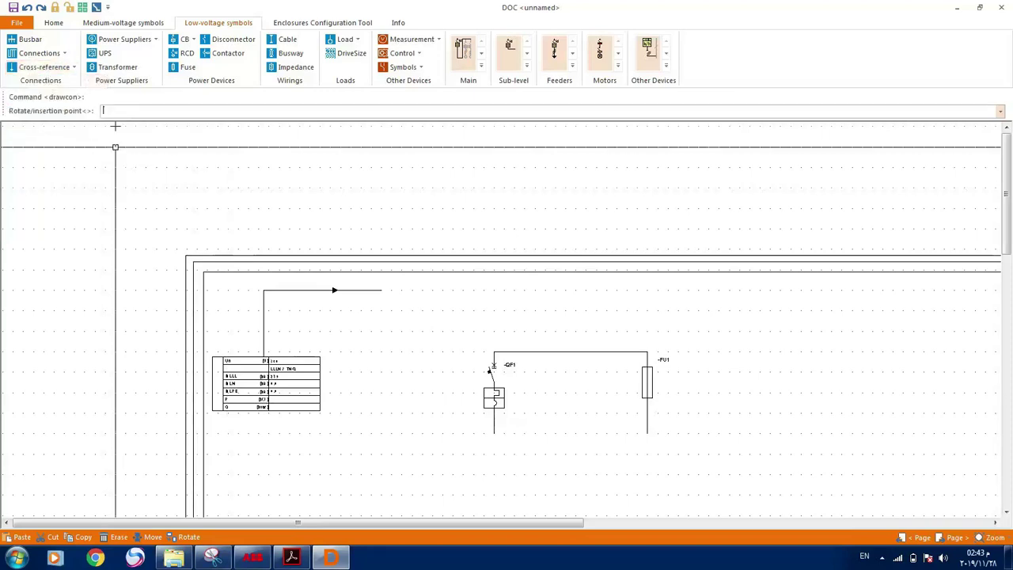
{"action": "left_click", "coordinate": [372, 188]}
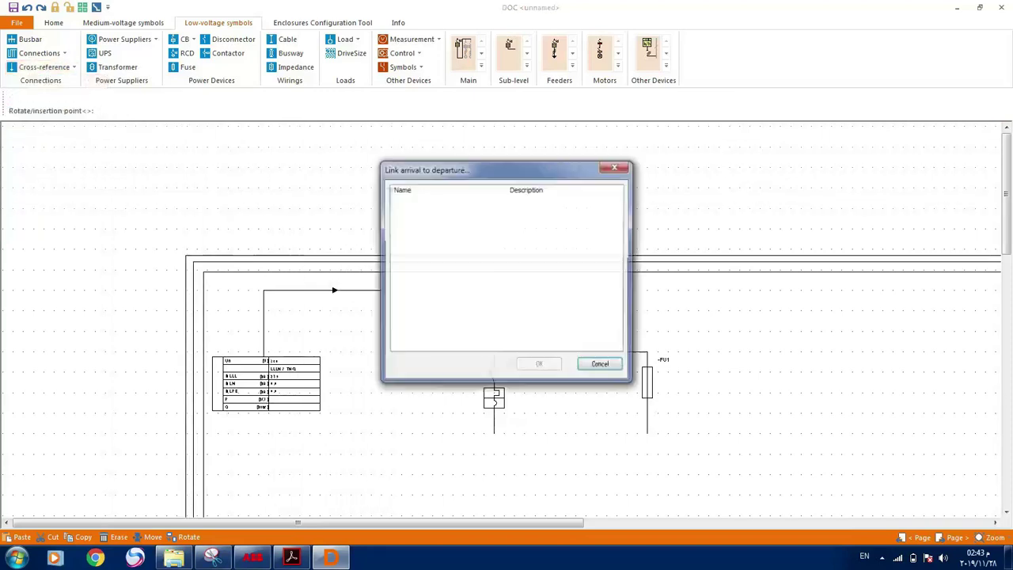
{"action": "left_click", "coordinate": [601, 364]}
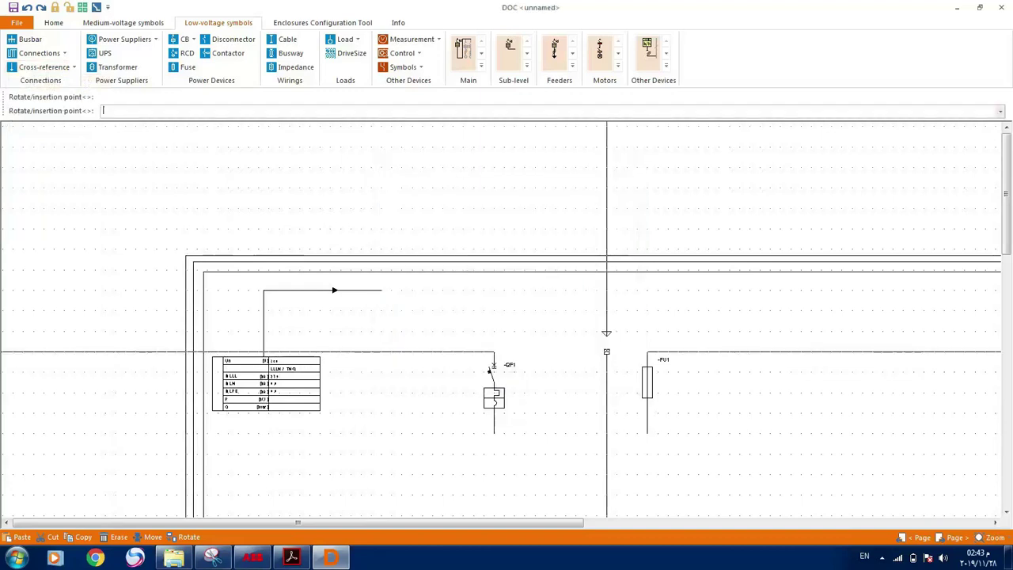
{"action": "left_click", "coordinate": [468, 184]}
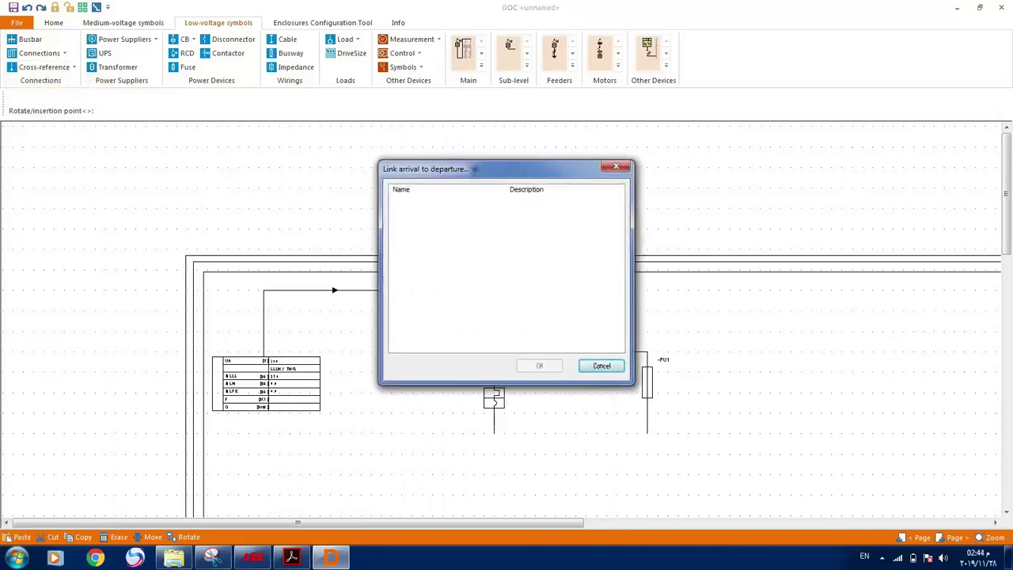
{"action": "key", "text": "Escape"}
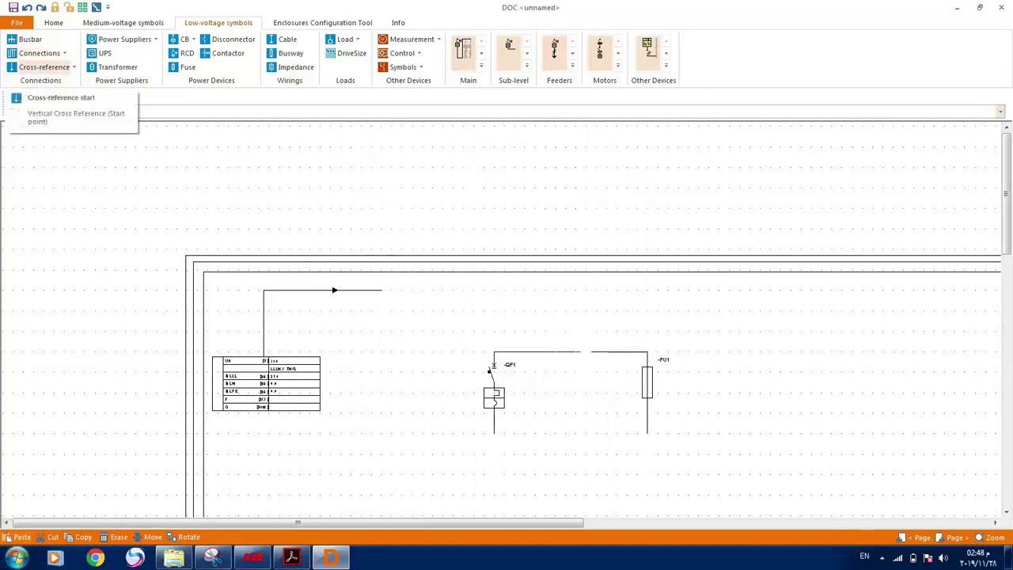
Place a vertical cross-reference start on the horizontal outgoing line of the power supply.
{"action": "left_click", "coordinate": [74, 67]}
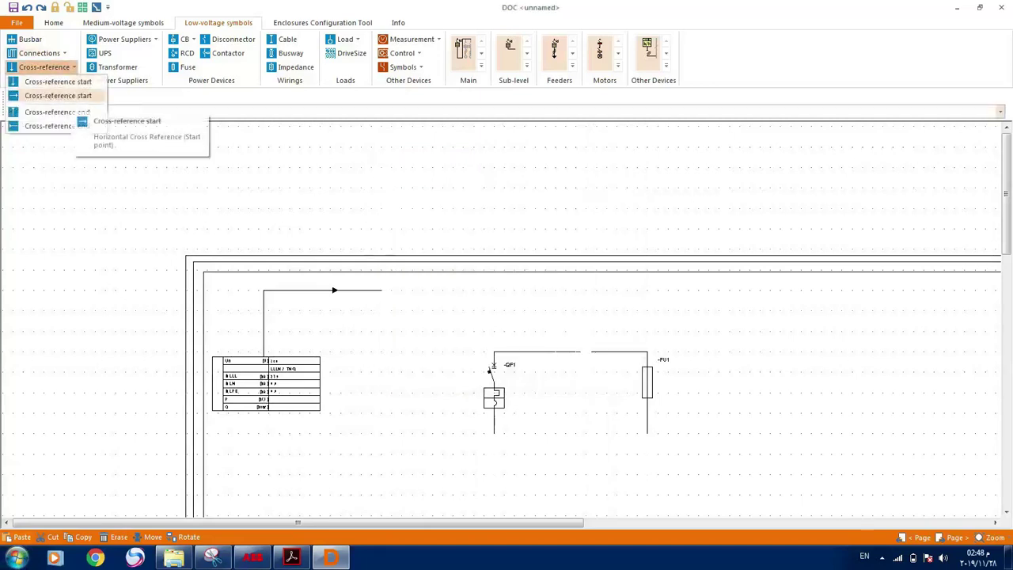
{"action": "left_click", "coordinate": [58, 95]}
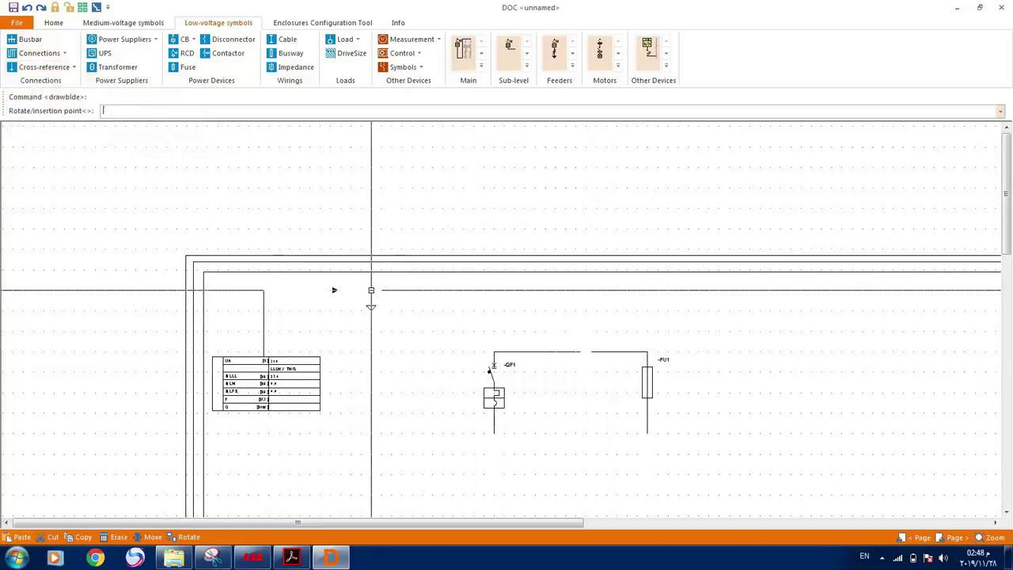
{"action": "left_click", "coordinate": [360, 290]}
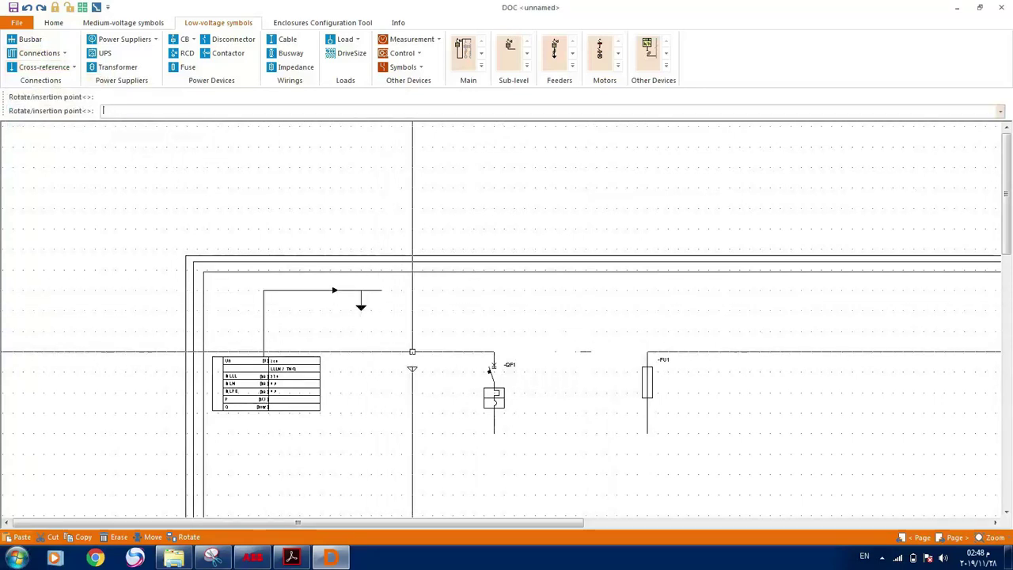
{"action": "key", "text": "Escape"}
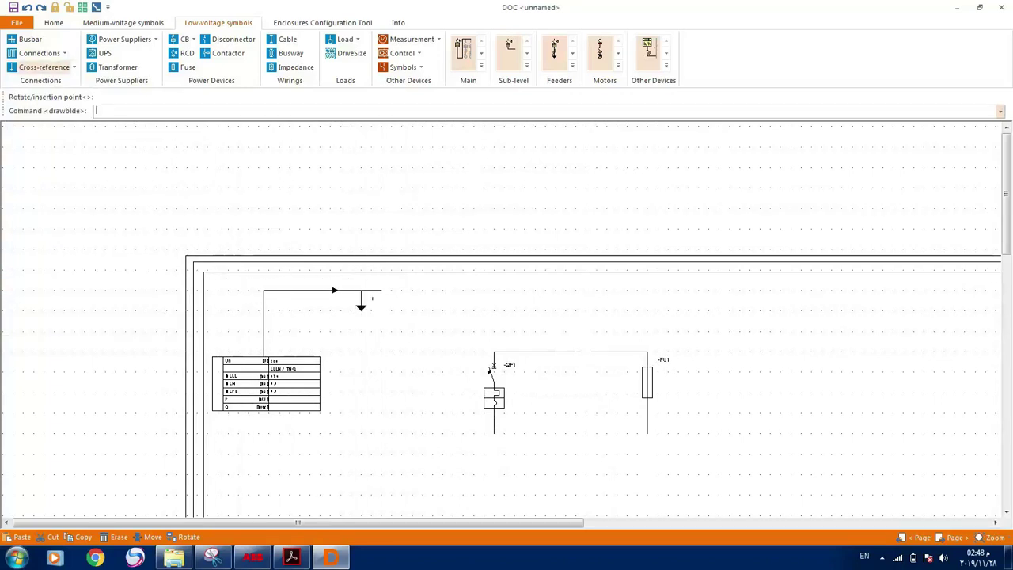
Place a vertical cross-reference end in the free area below, between the circuit breaker and the fuse, and link it to departure 1.
{"action": "left_click", "coordinate": [74, 68]}
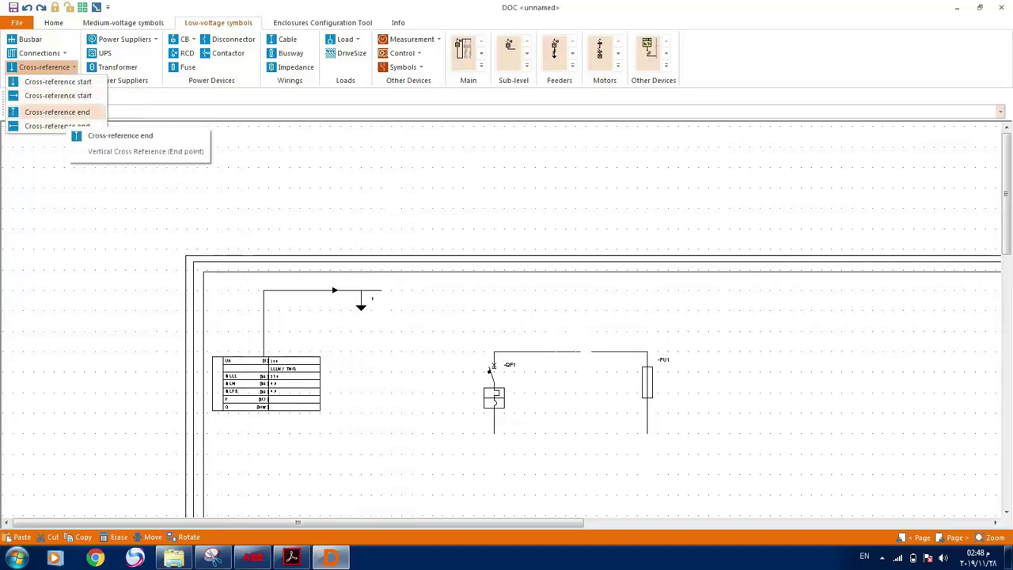
{"action": "left_click", "coordinate": [56, 112]}
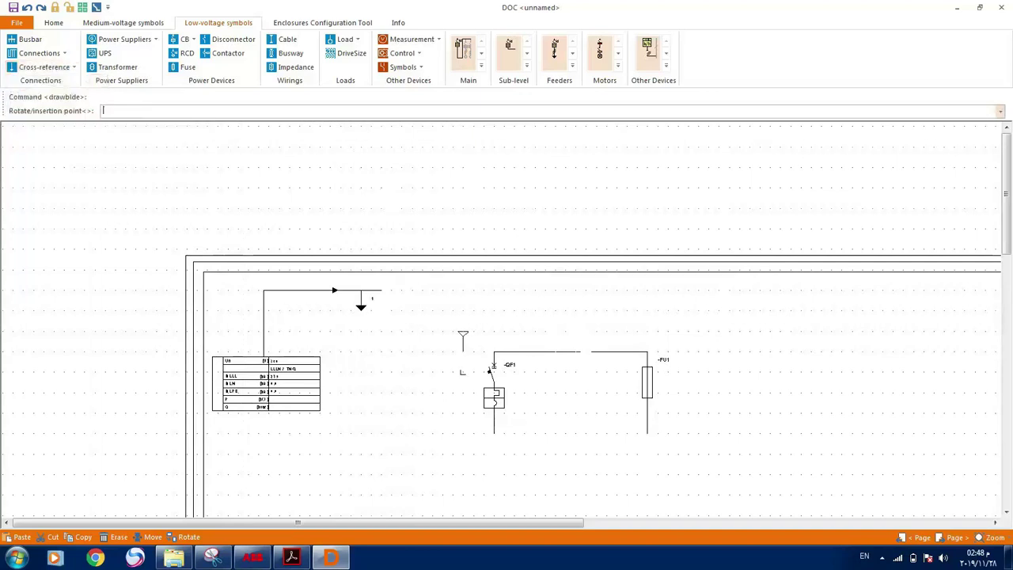
{"action": "left_click", "coordinate": [606, 453]}
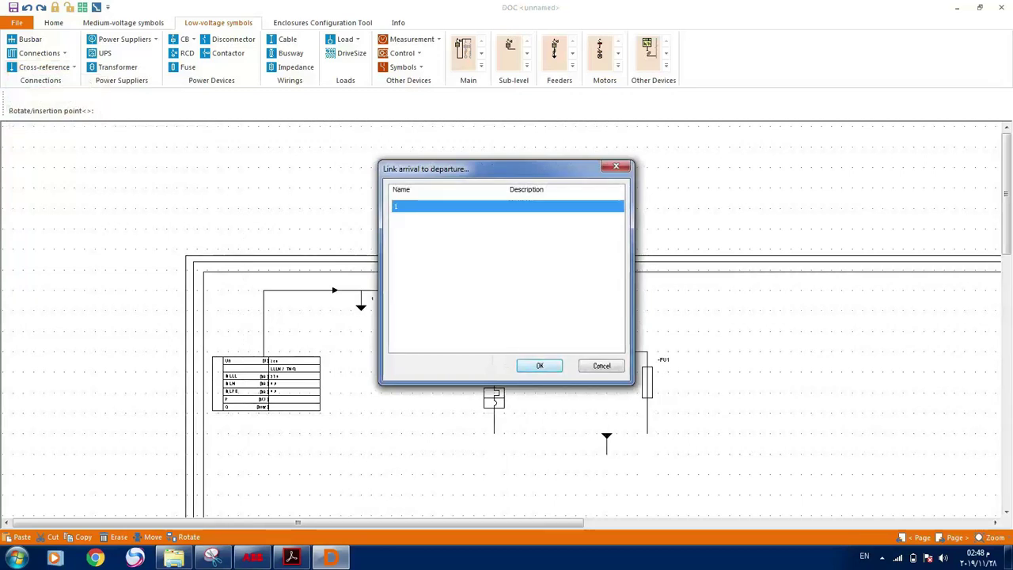
{"action": "left_click", "coordinate": [538, 365]}
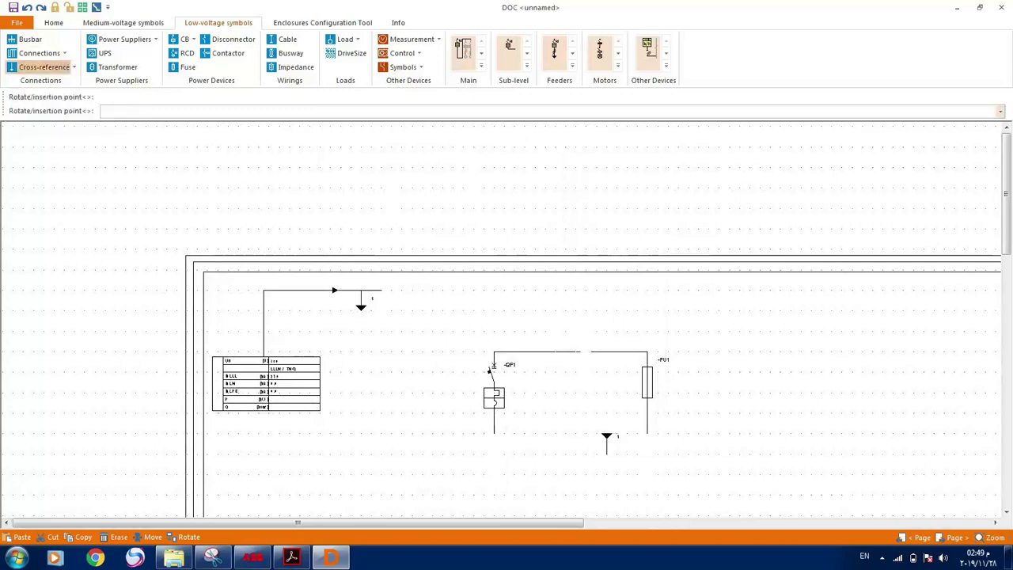
Place a vertical cross-reference start on the breaker-to-fuse connection near the fuse, accepting Switchboard1, LLLN and TN-S as feeder properties.
{"action": "left_click", "coordinate": [44, 67]}
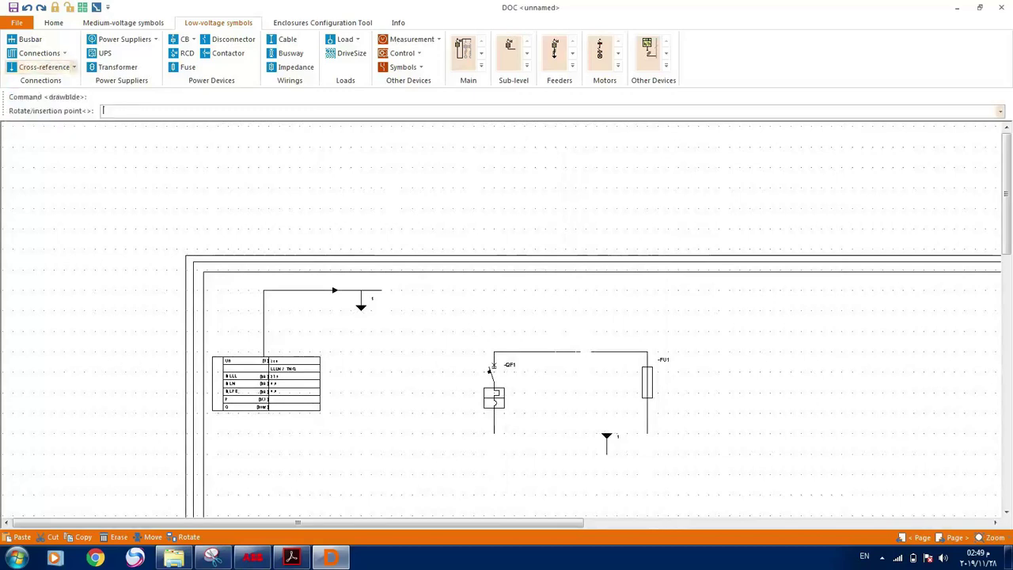
{"action": "left_click", "coordinate": [72, 66]}
{"action": "left_click", "coordinate": [55, 82]}
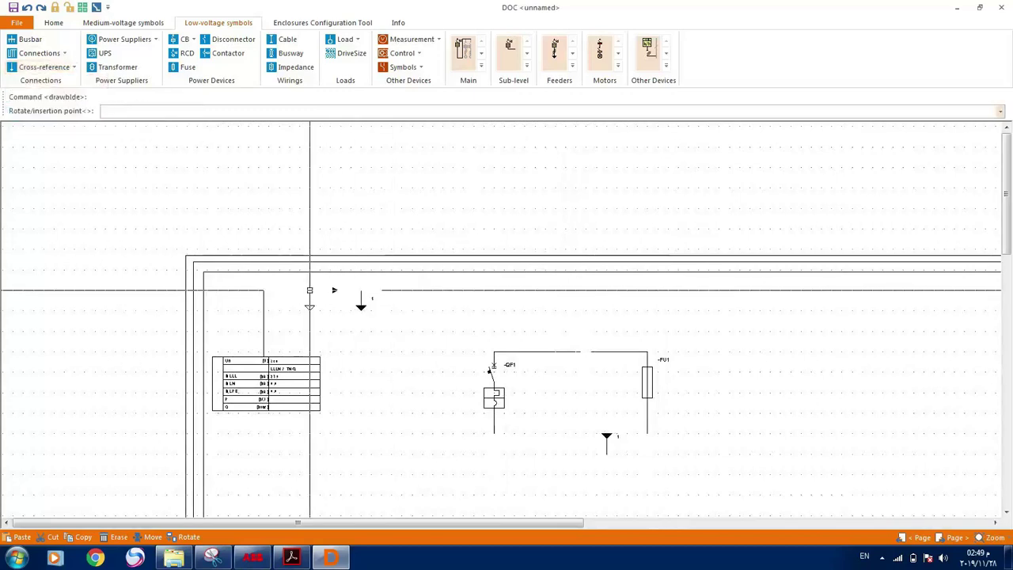
{"action": "left_click", "coordinate": [616, 352]}
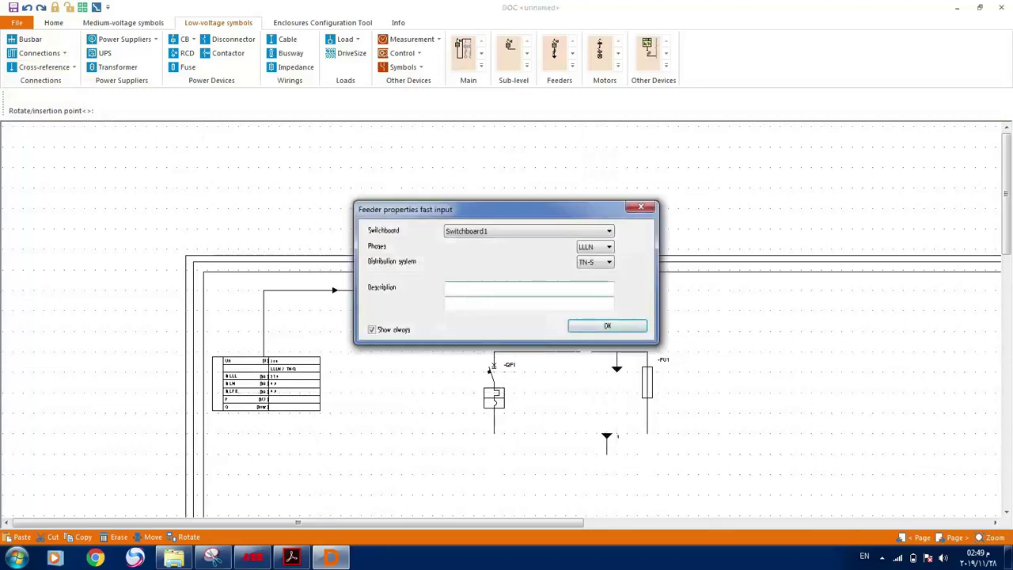
{"action": "key", "text": "Return"}
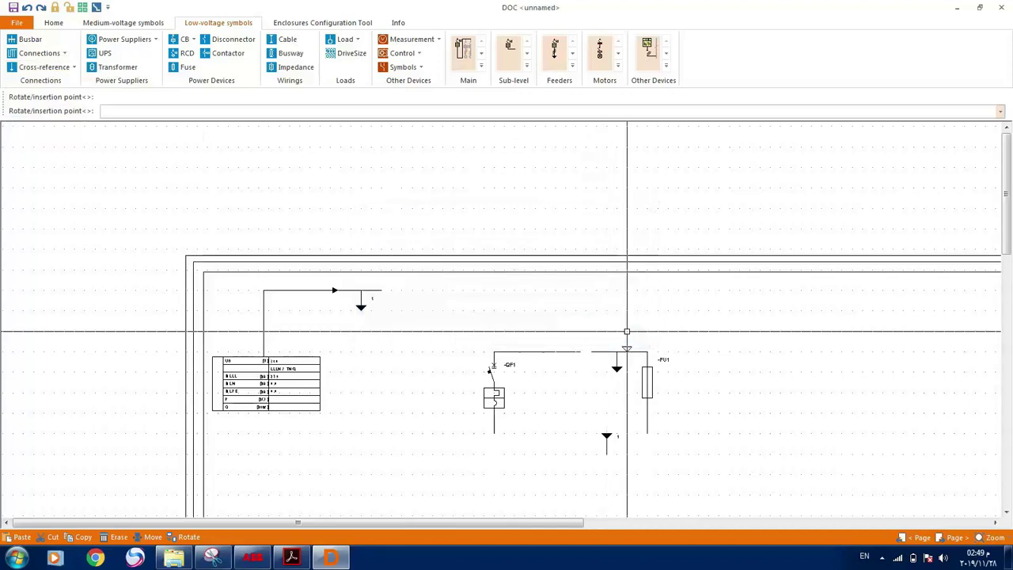
{"action": "key", "text": "Escape"}
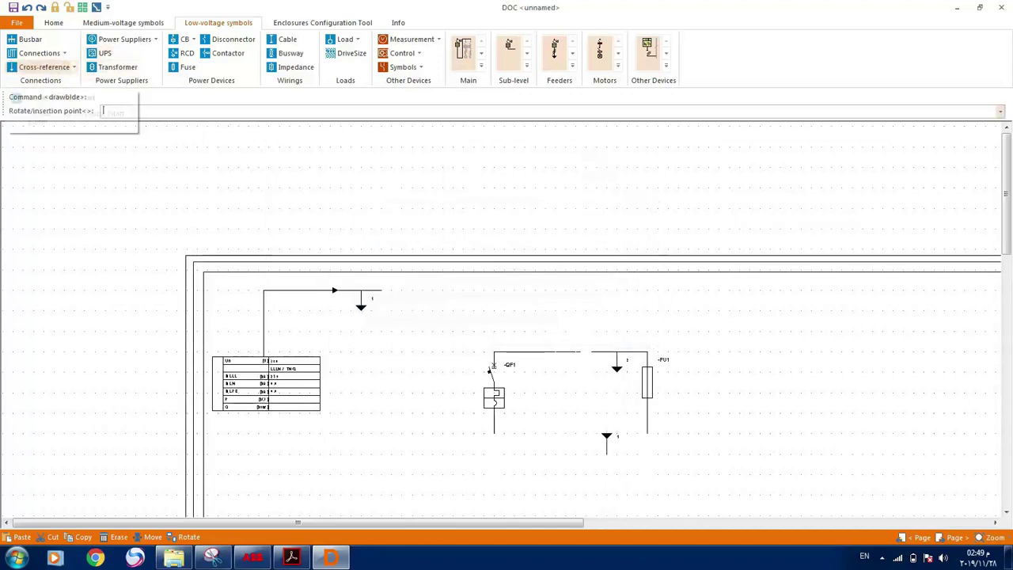
Place a second vertical cross-reference end to the lower right of the fuse and link it to departure 2.
{"action": "left_click", "coordinate": [44, 66]}
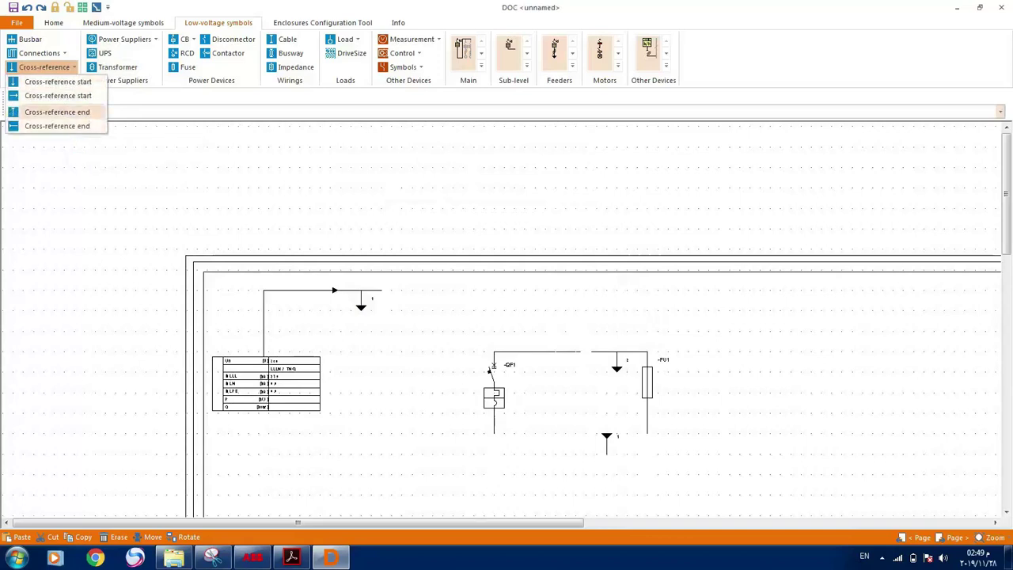
{"action": "left_click", "coordinate": [48, 108]}
{"action": "left_click", "coordinate": [780, 434]}
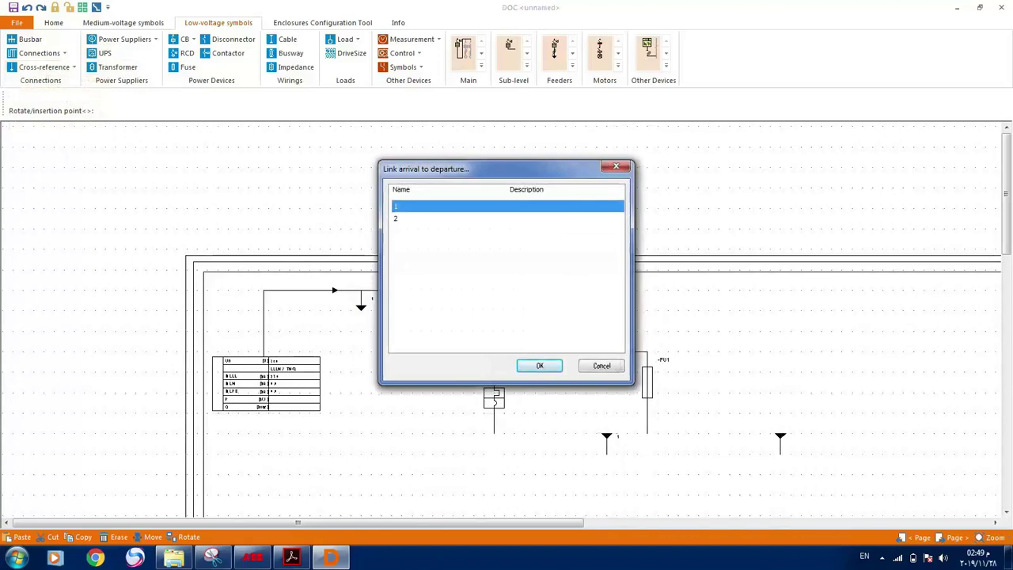
{"action": "left_click", "coordinate": [507, 218]}
{"action": "left_click", "coordinate": [538, 365]}
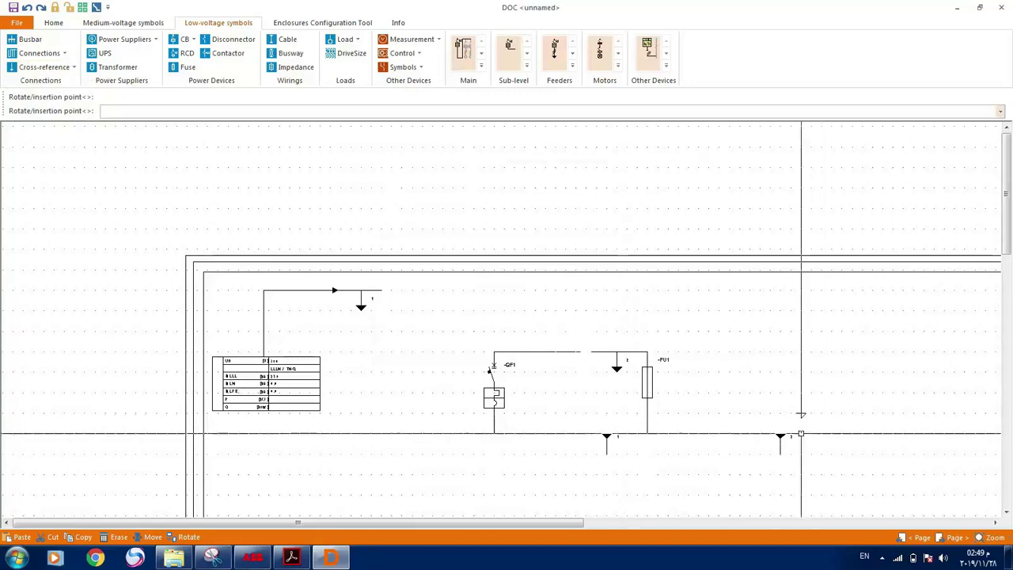
{"action": "left_click", "coordinate": [779, 412]}
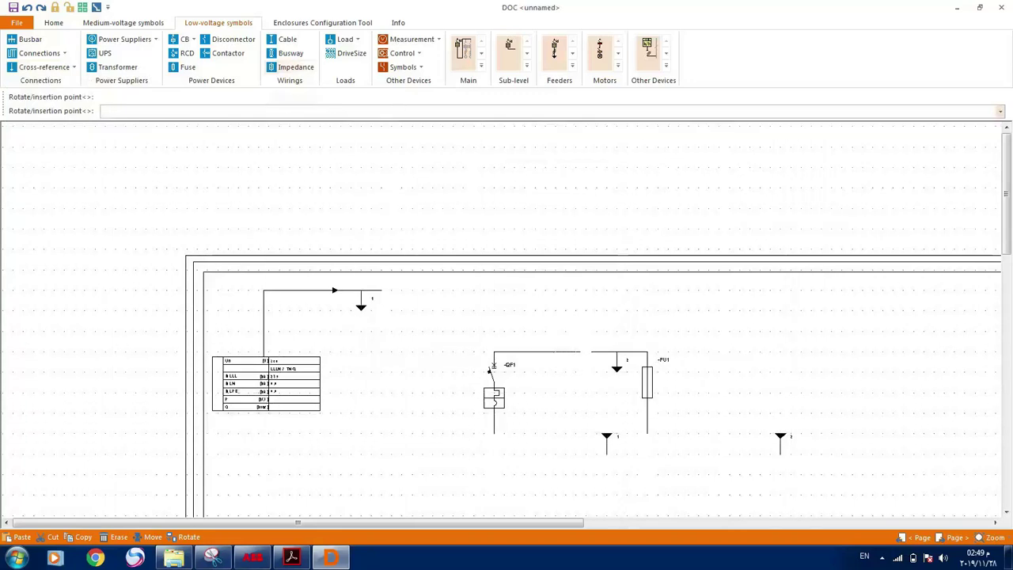
{"action": "key", "text": "Escape"}
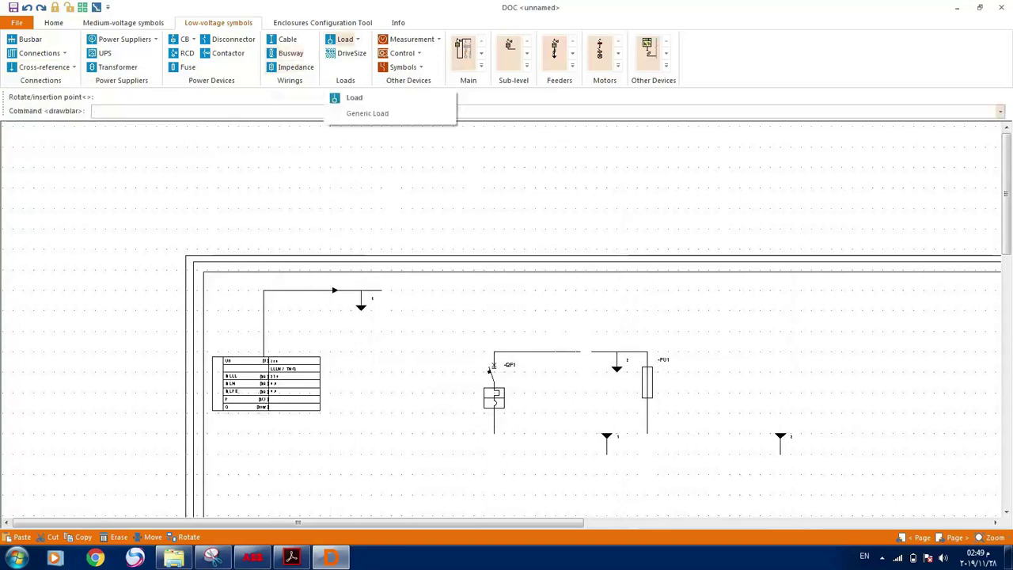
Place two generic loads side by side in the free area to the right of the fuse.
{"action": "left_click", "coordinate": [346, 39]}
{"action": "mouse_move", "coordinate": [352, 82]}
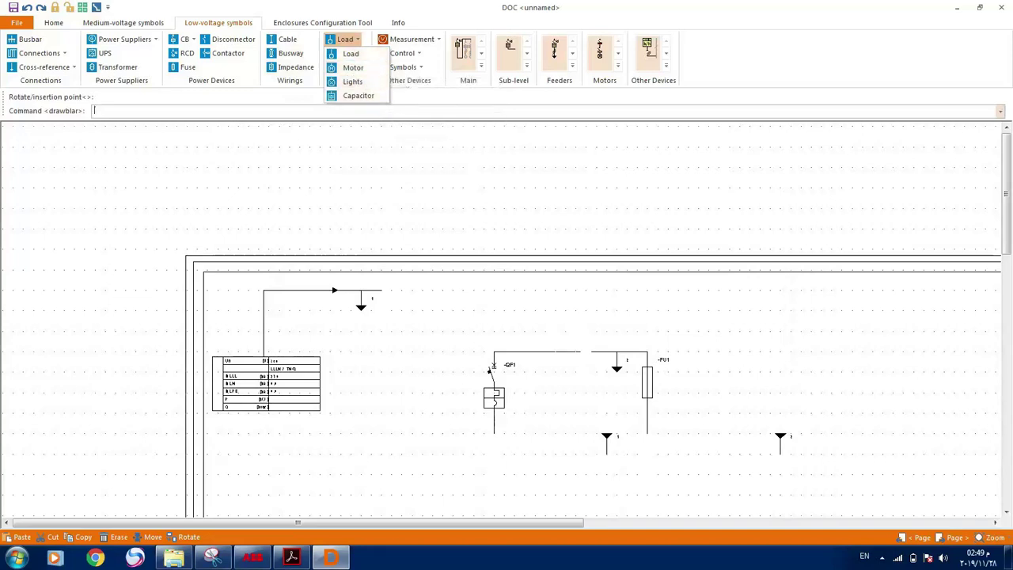
{"action": "left_click", "coordinate": [350, 53]}
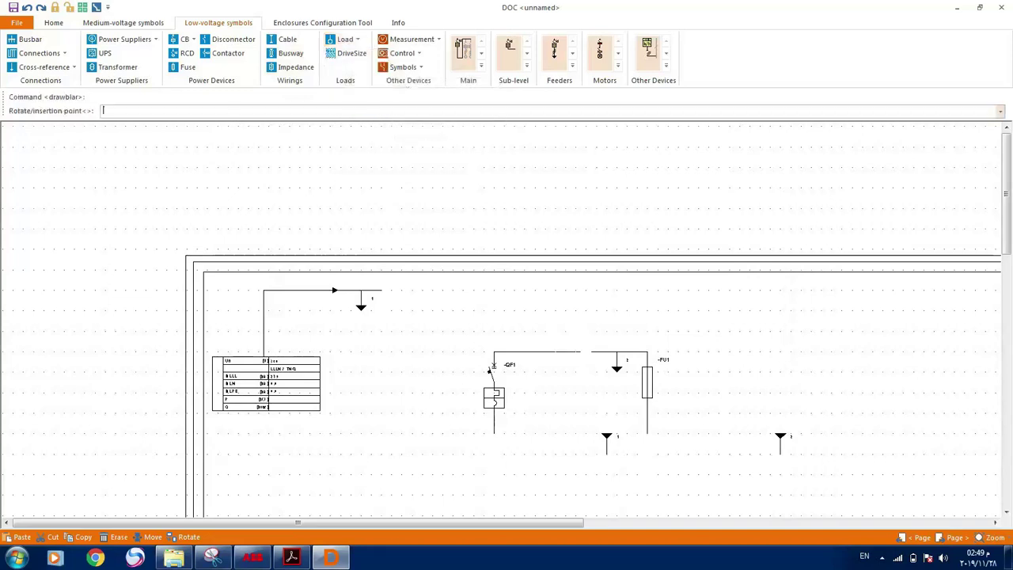
{"action": "left_click", "coordinate": [760, 331]}
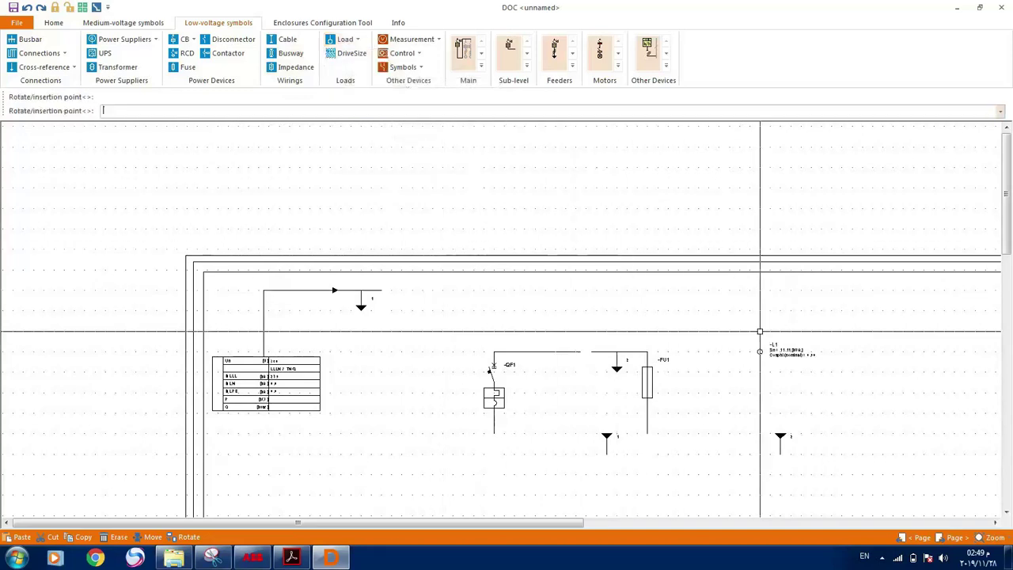
{"action": "left_click", "coordinate": [678, 330]}
{"action": "key", "text": "Escape"}
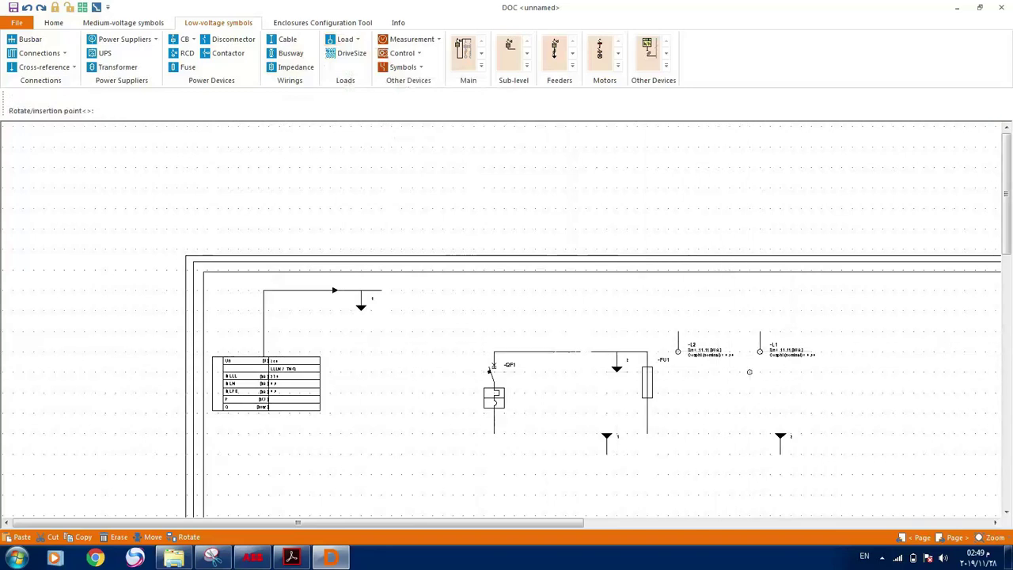
Set the rated voltage of the right-hand generic load (-L1) to 220 V, keeping LLLN, TN-S, 50 Hz and 100% utilization.
{"action": "left_click", "coordinate": [763, 348]}
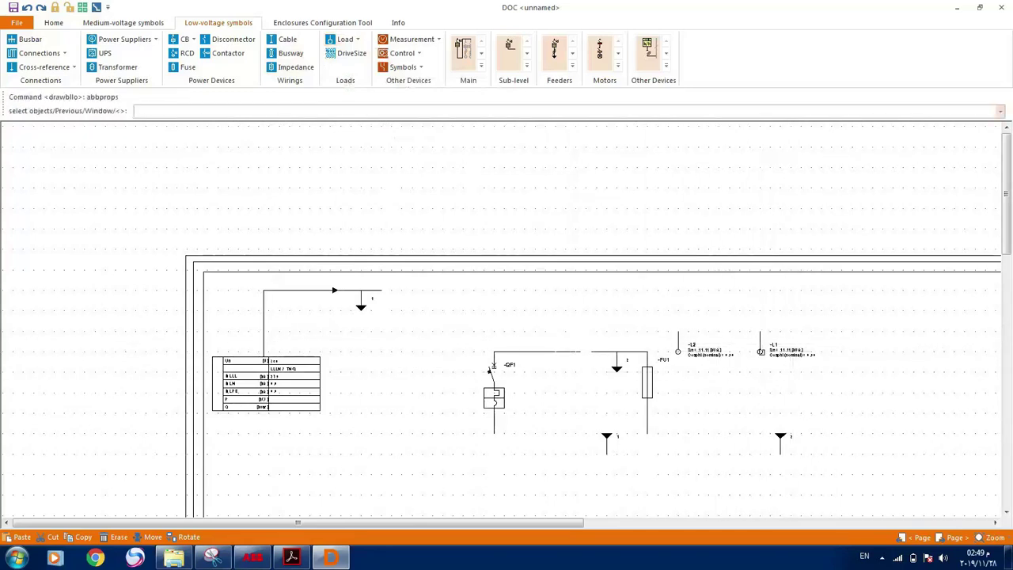
{"action": "key", "text": "Return"}
{"action": "left_click", "coordinate": [780, 354]}
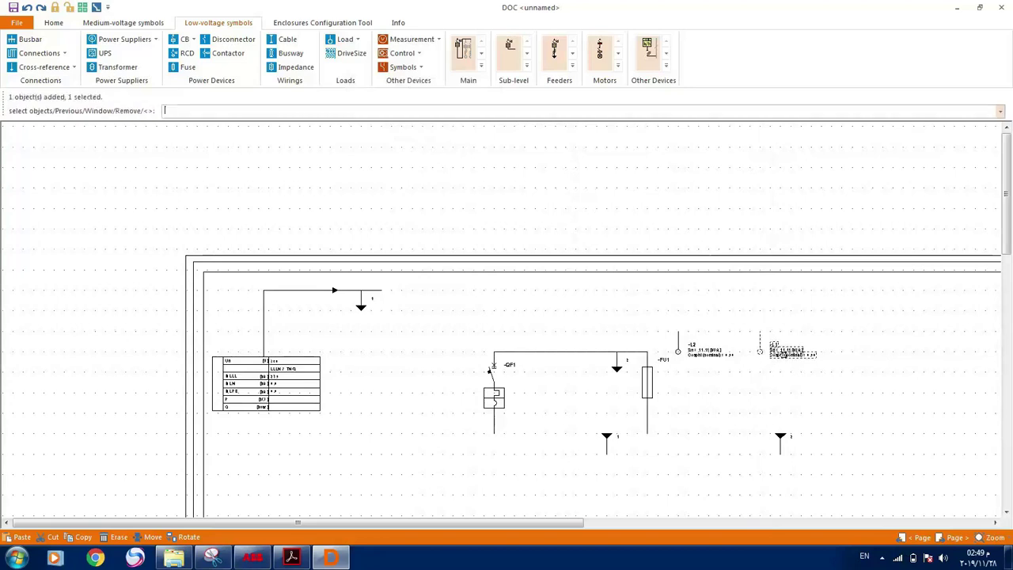
{"action": "key", "text": "Return"}
{"action": "left_click", "coordinate": [782, 354]}
{"action": "key", "text": "Return"}
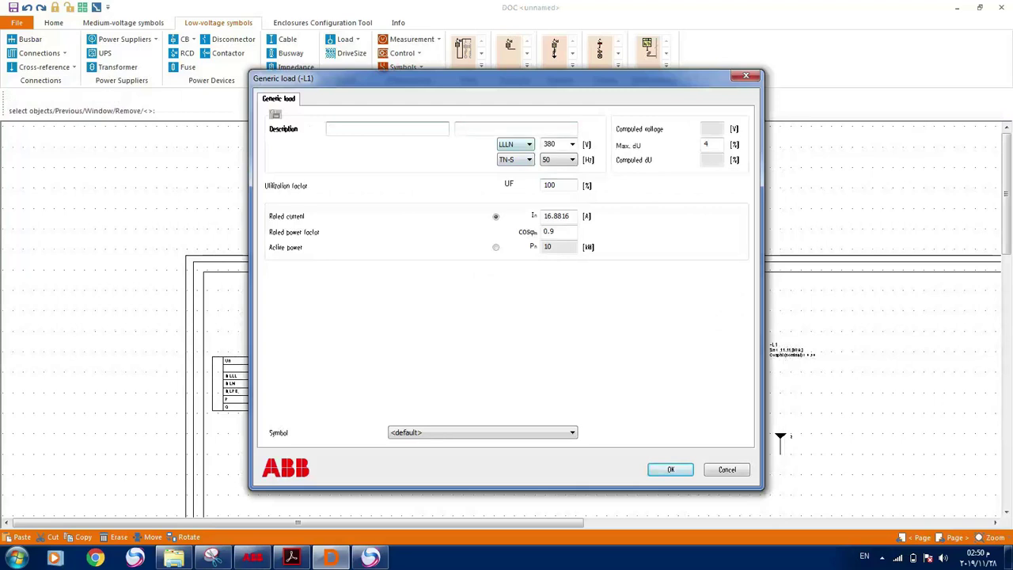
{"action": "left_click", "coordinate": [523, 144]}
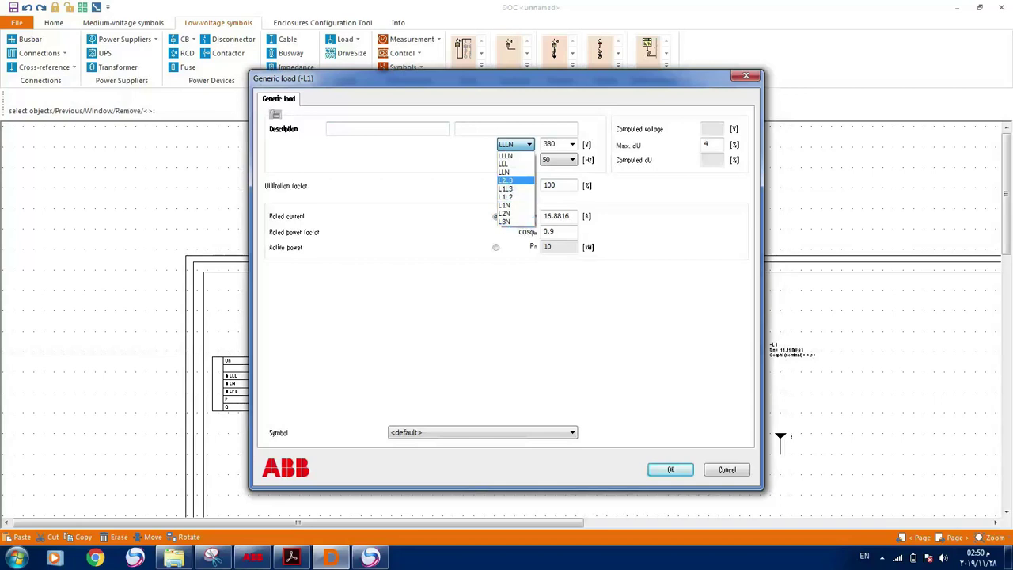
{"action": "key", "text": "Escape"}
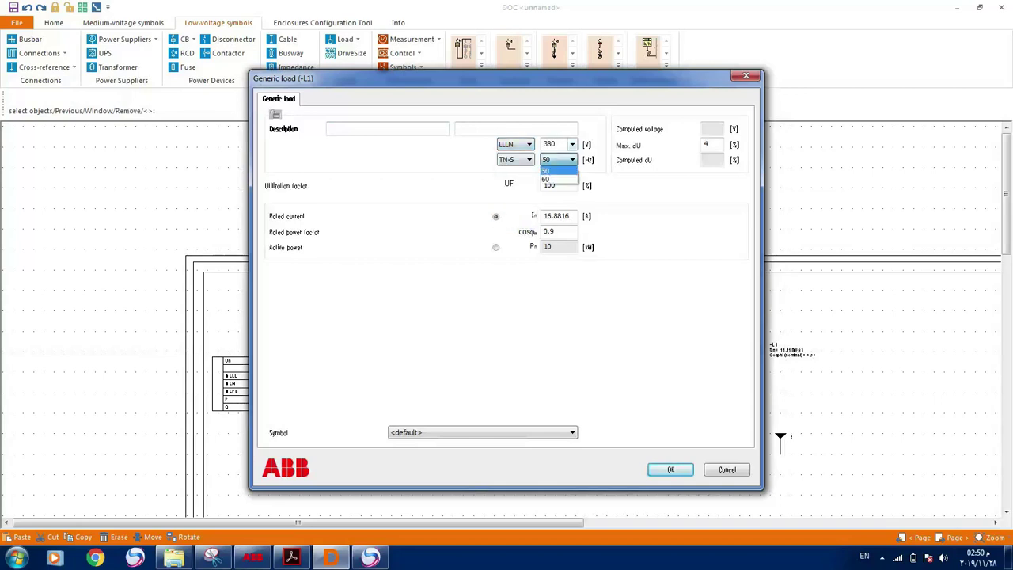
{"action": "left_click", "coordinate": [572, 144]}
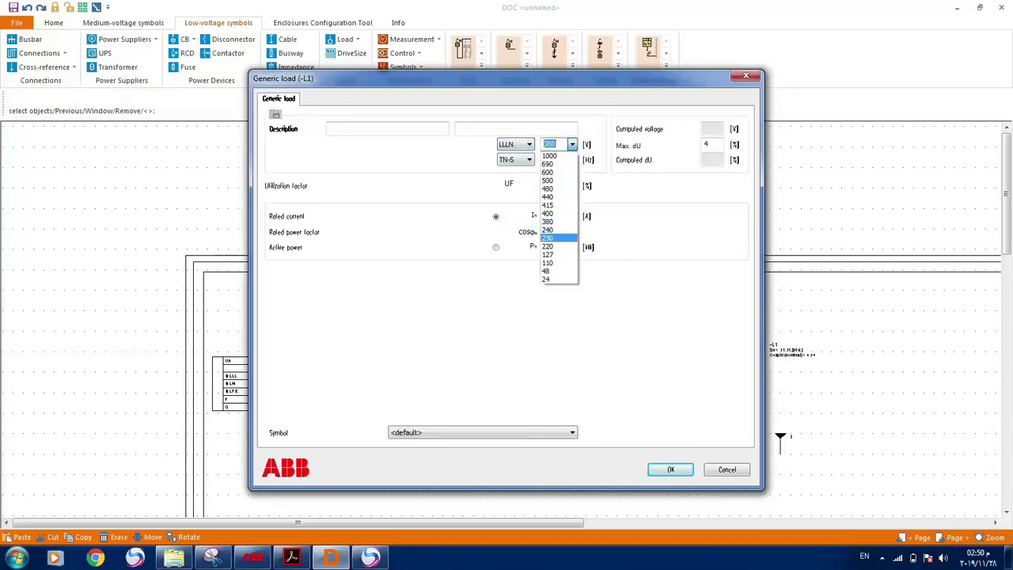
{"action": "left_click", "coordinate": [548, 247]}
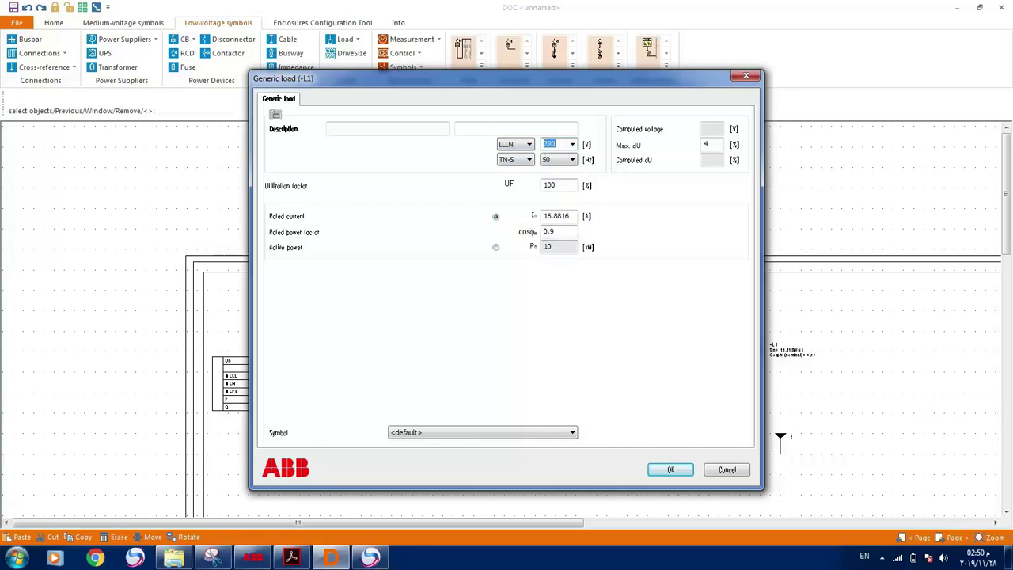
{"action": "left_click", "coordinate": [555, 184]}
{"action": "left_click", "coordinate": [556, 185]}
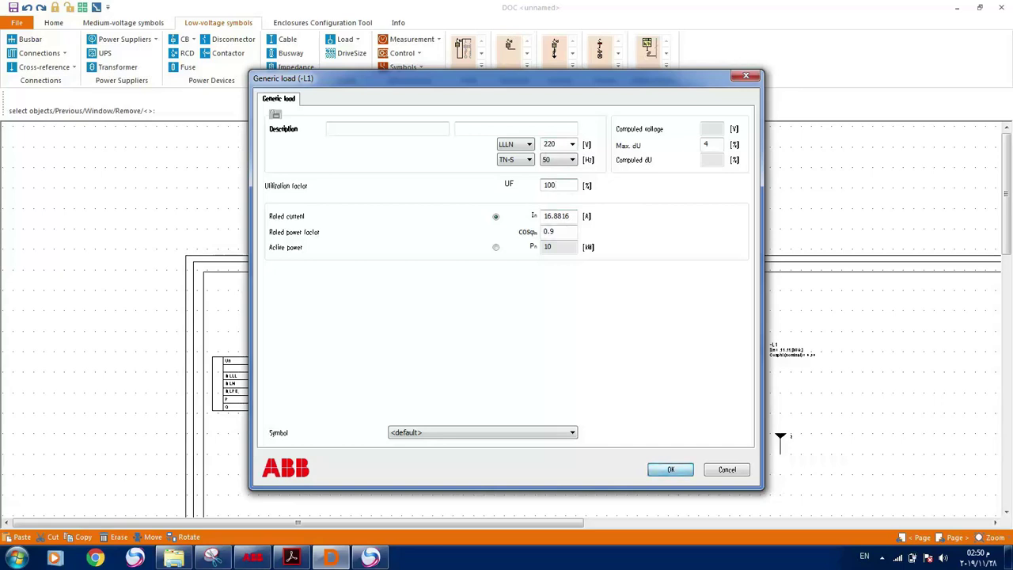
{"action": "key", "text": "Return"}
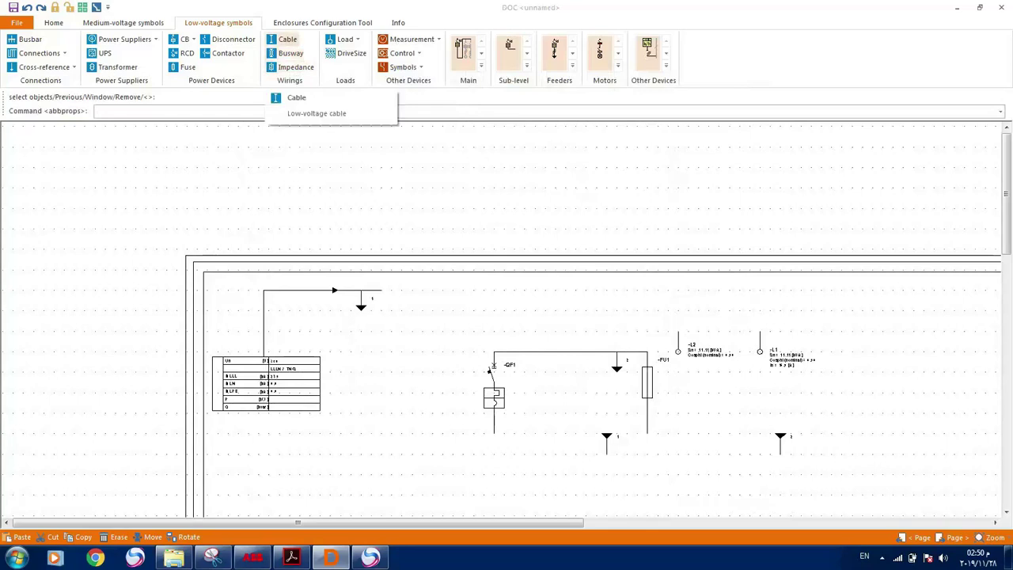
Place a low-voltage cable directly above the left generic load (-L2), joined to the load's upper end.
{"action": "left_click", "coordinate": [286, 39]}
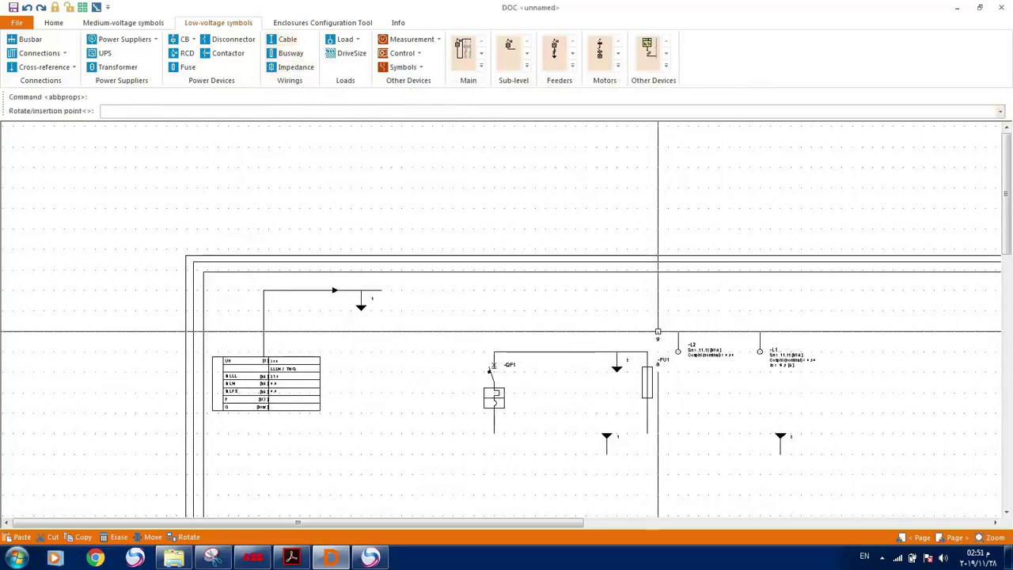
{"action": "left_click", "coordinate": [678, 331]}
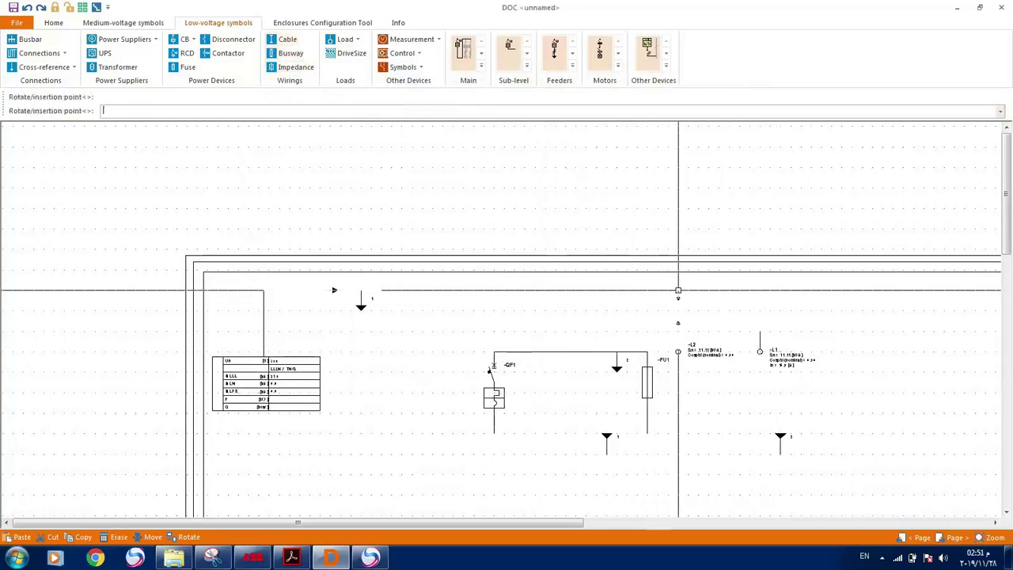
{"action": "left_click", "coordinate": [678, 291]}
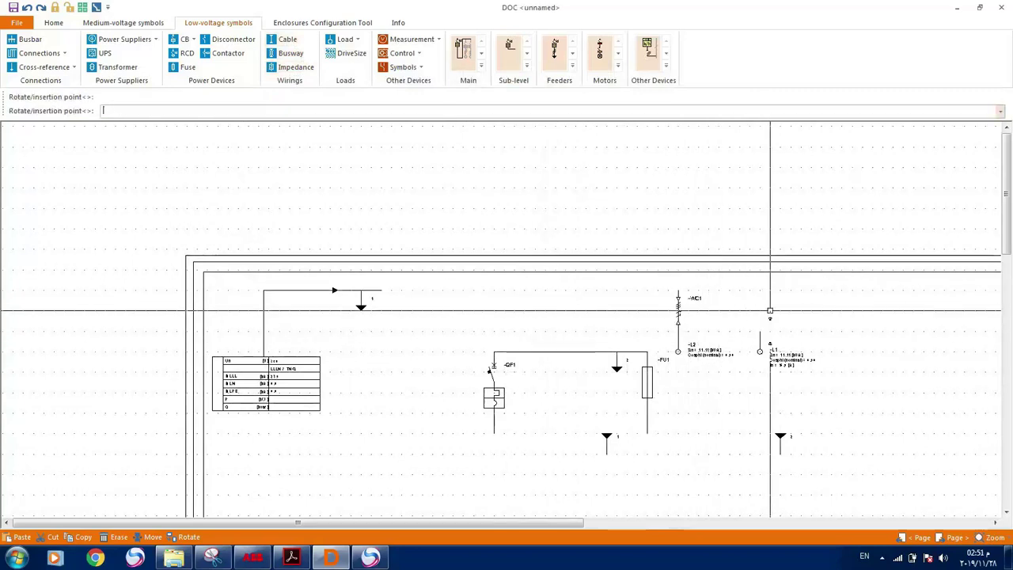
{"action": "key", "text": "Escape"}
Define the new cable above load -L2 as single-core with PVC insulation and Cu conductors.
{"action": "double_click", "coordinate": [678, 307]}
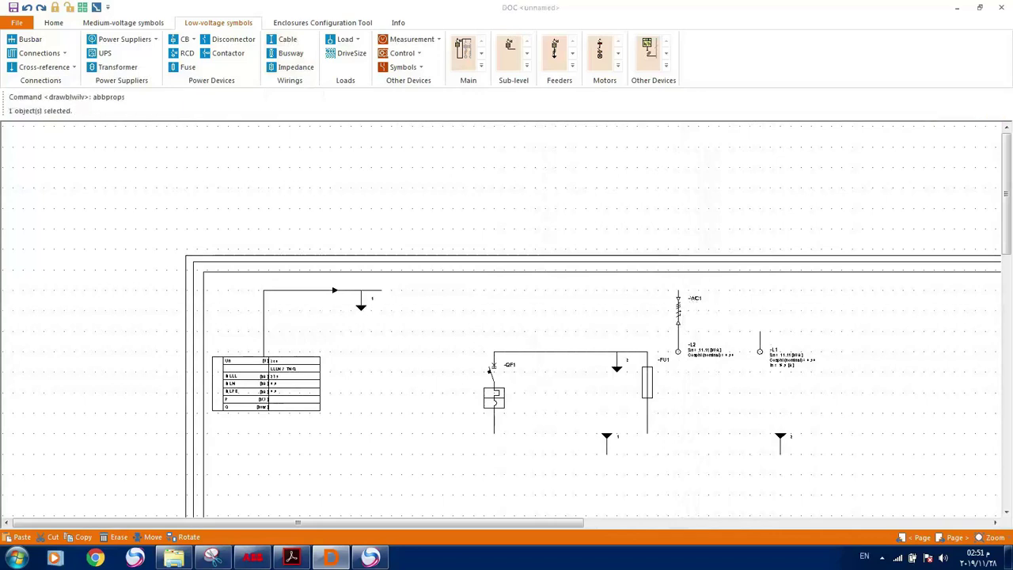
{"action": "left_click", "coordinate": [475, 304]}
{"action": "left_click", "coordinate": [317, 313]}
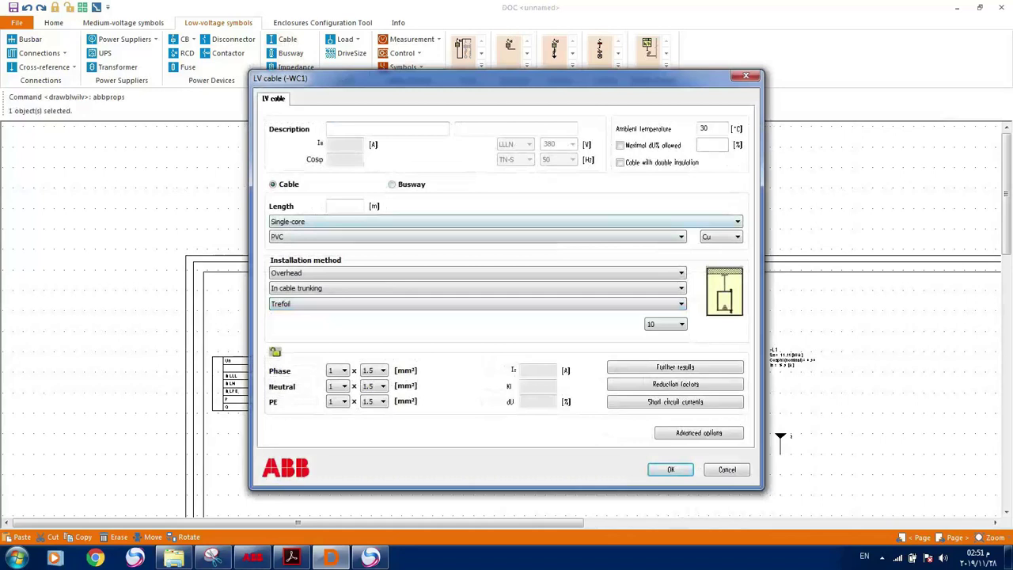
{"action": "left_click", "coordinate": [507, 221]}
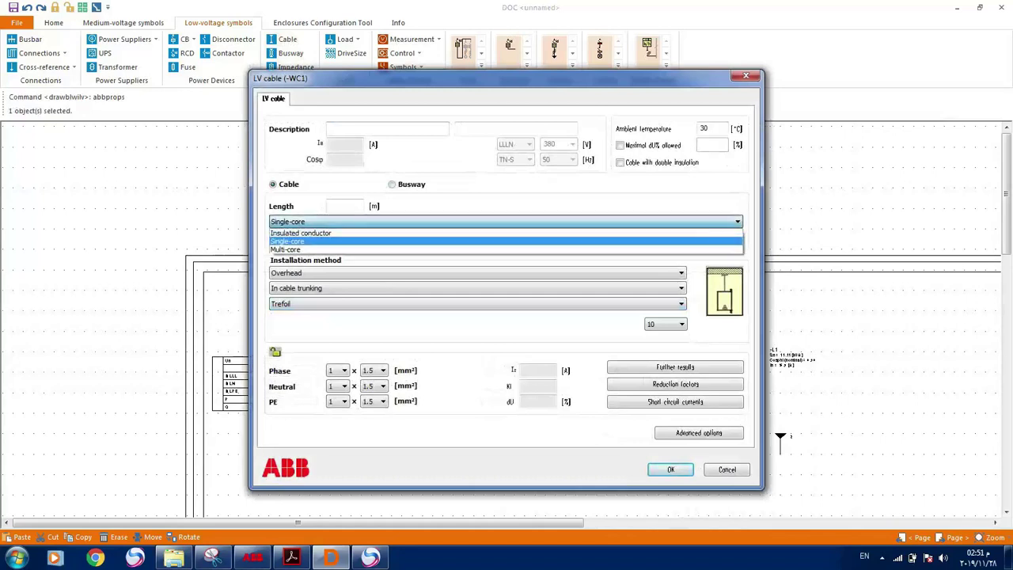
{"action": "key", "text": "Return"}
{"action": "left_click", "coordinate": [475, 236]}
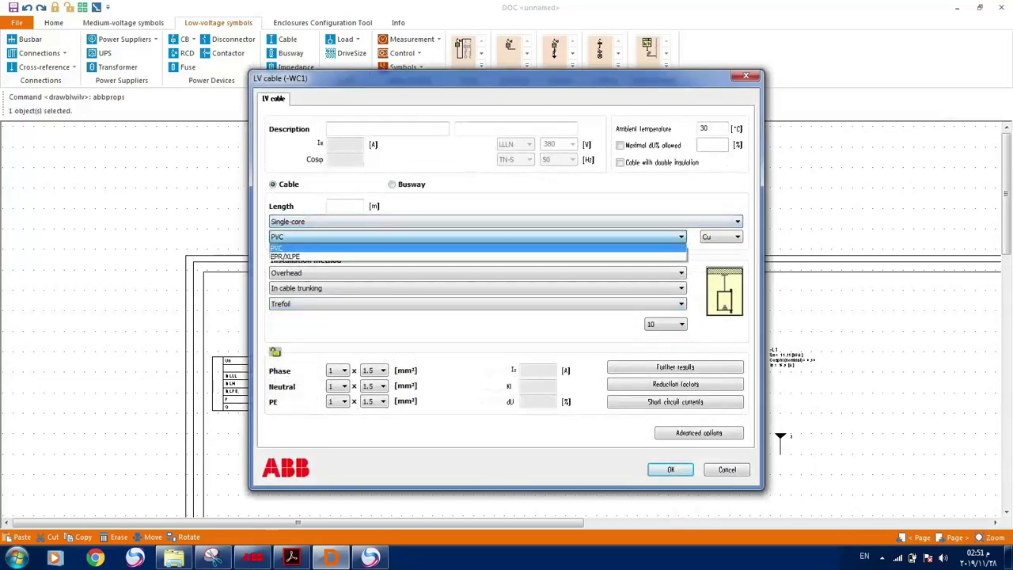
{"action": "key", "text": "Return"}
{"action": "key", "text": "Tab"}
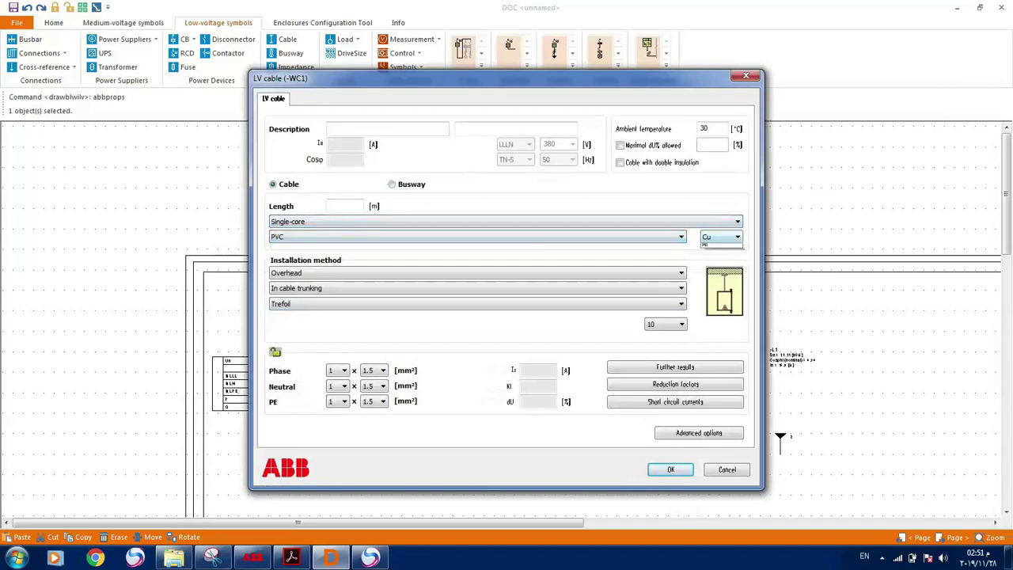
{"action": "key", "text": "alt+Down"}
{"action": "key", "text": "Return"}
{"action": "key", "text": "Tab"}
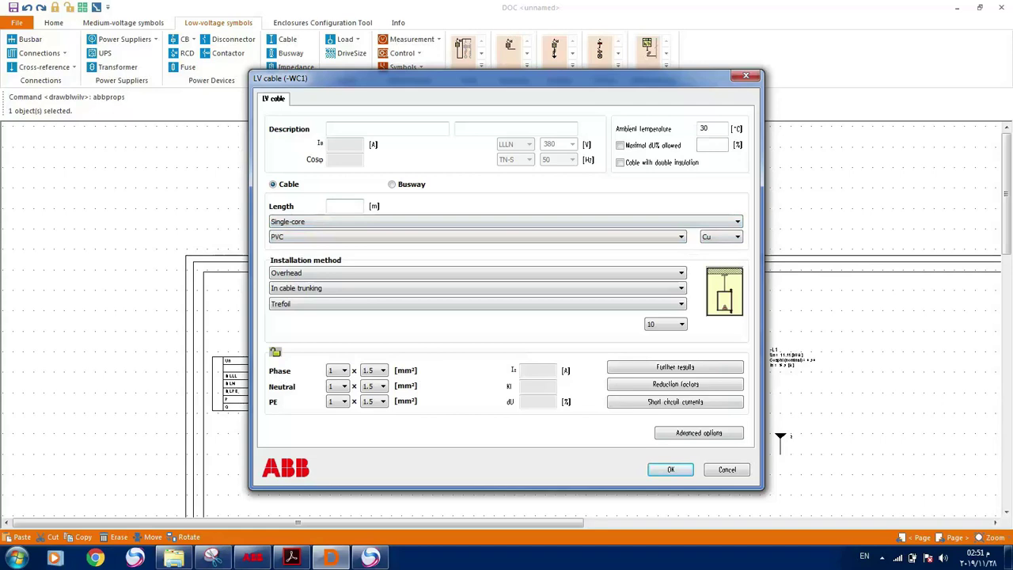
Set the cable's length to 5 m and accept its properties.
{"action": "left_click", "coordinate": [670, 469]}
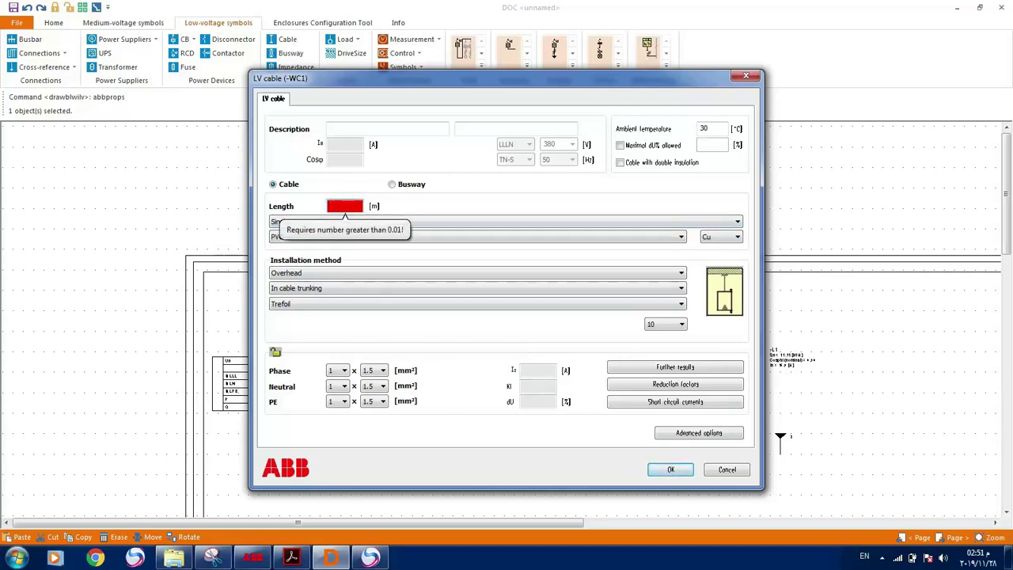
{"action": "type", "text": "5"}
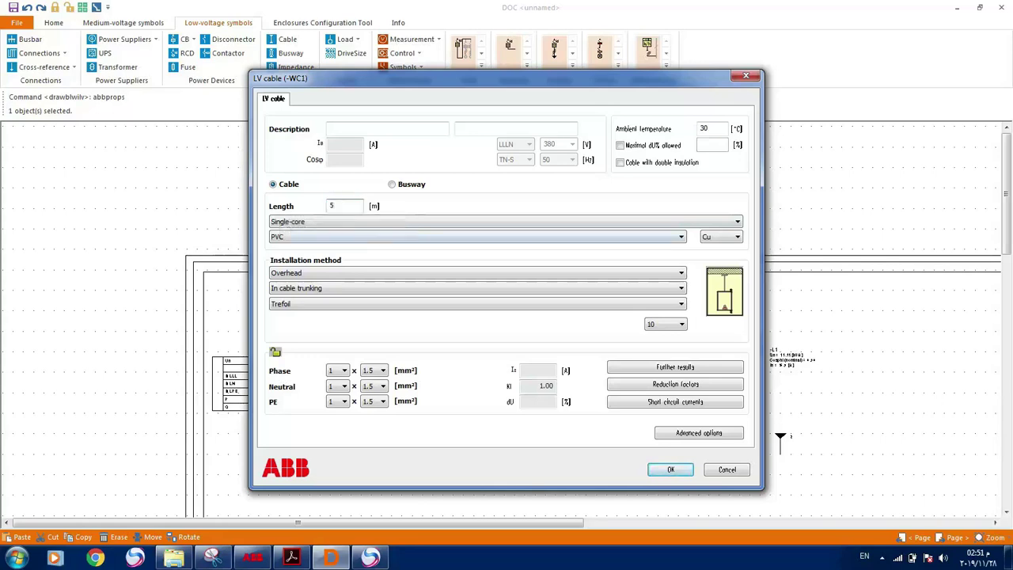
{"action": "left_click", "coordinate": [670, 469]}
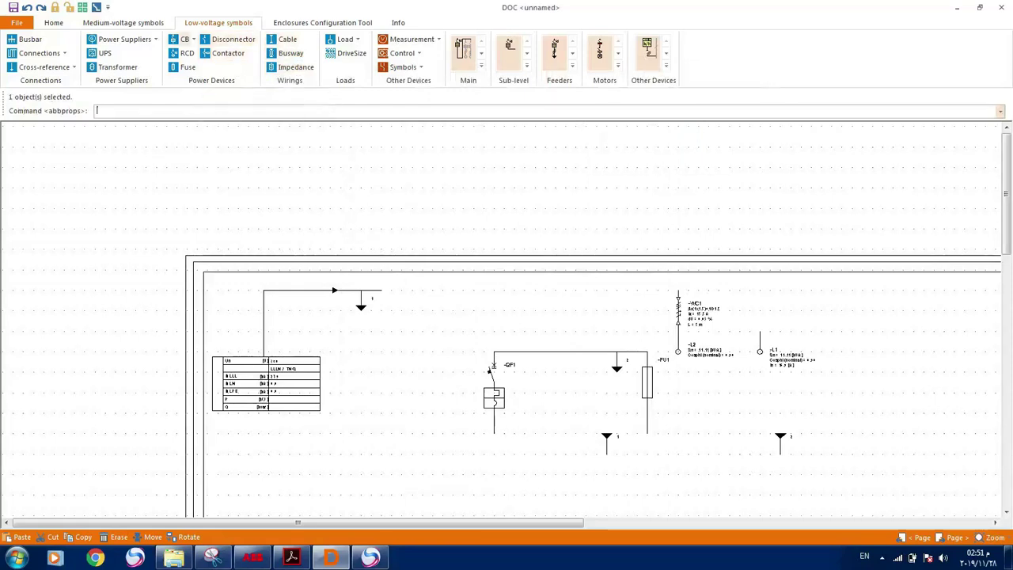
Bring up the available low-voltage circuit breaker variants for insertion.
{"action": "left_click", "coordinate": [188, 39]}
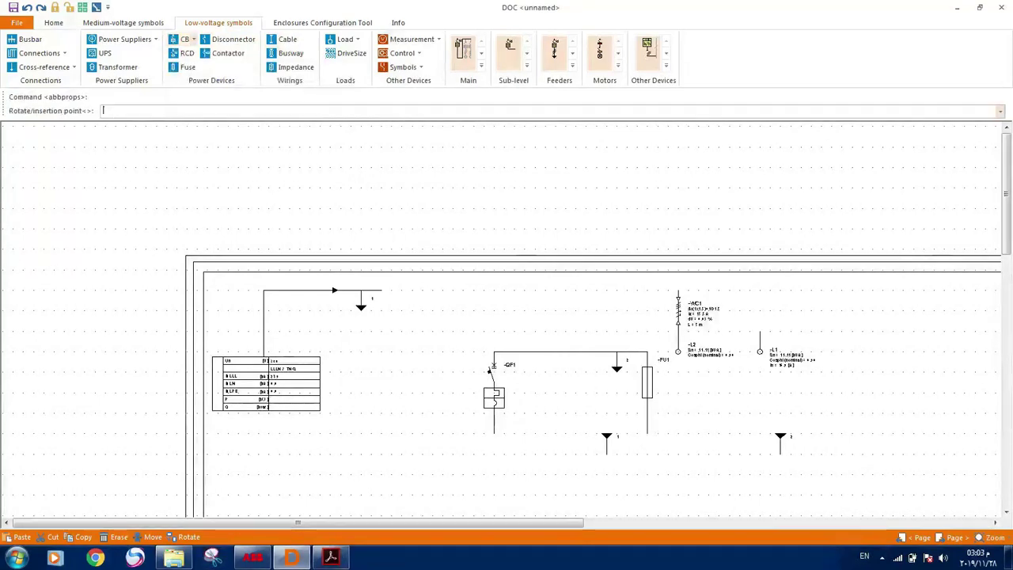
{"action": "left_click", "coordinate": [193, 39]}
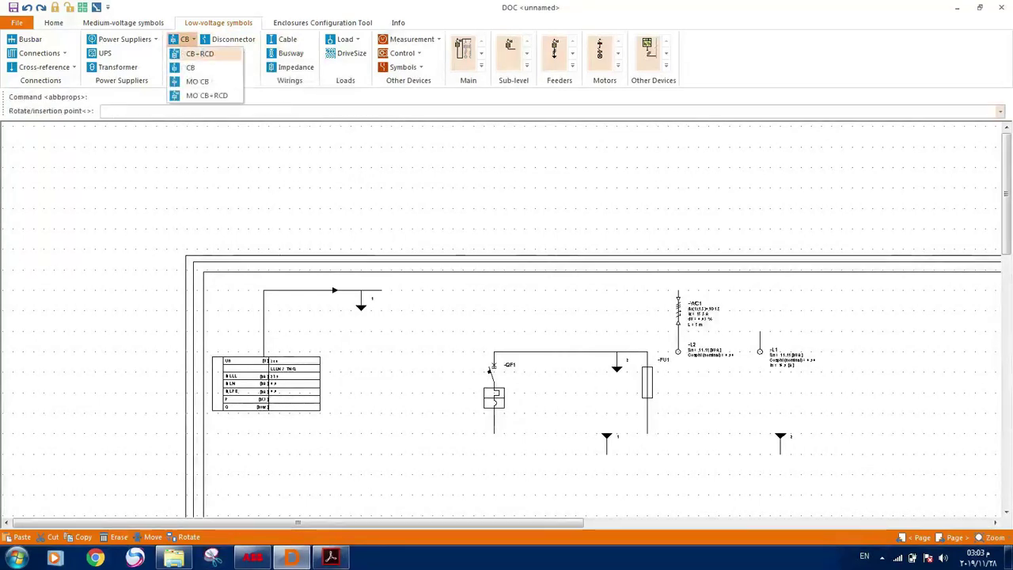